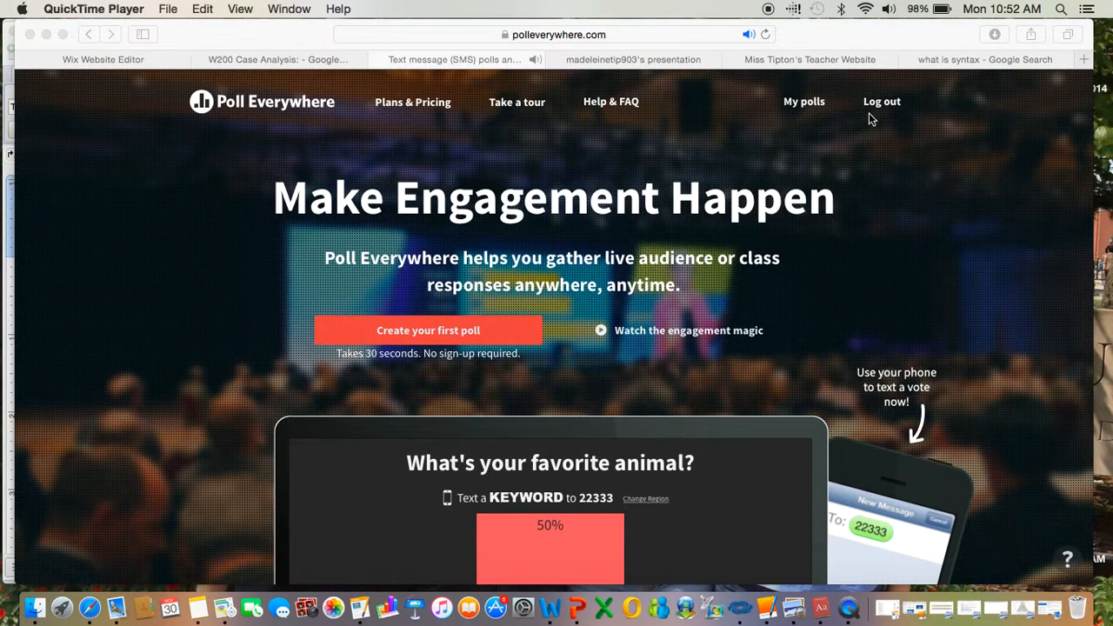
# Step: Review the home page's sample poll and how-it-works section, and open the account's list of polls
pyautogui.scroll(-5, 778, 169)
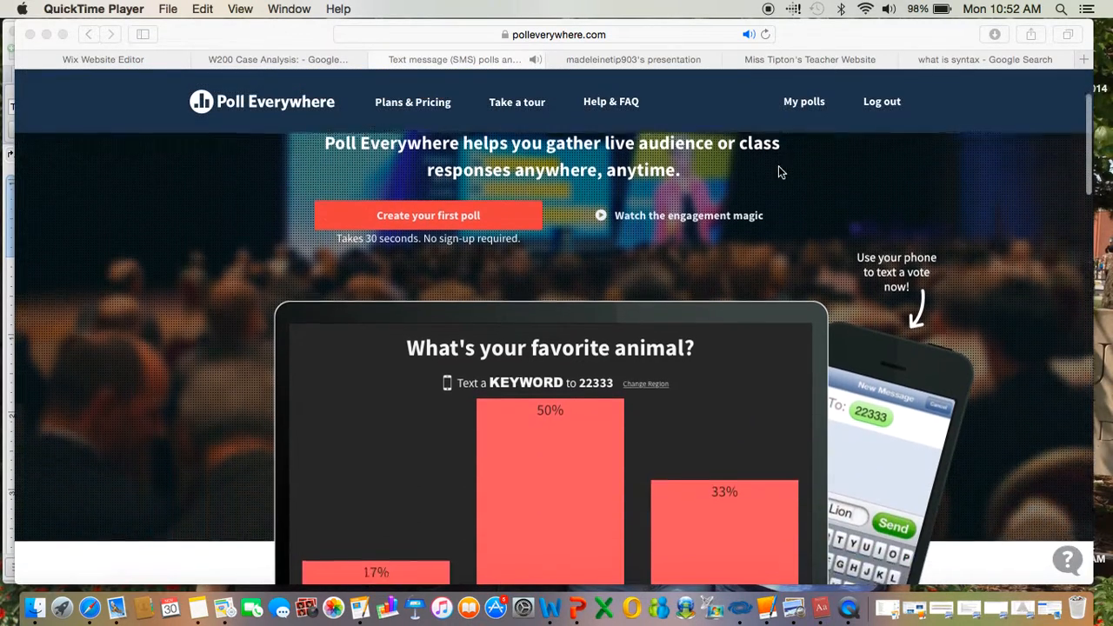
pyautogui.scroll(-5, 781, 171)
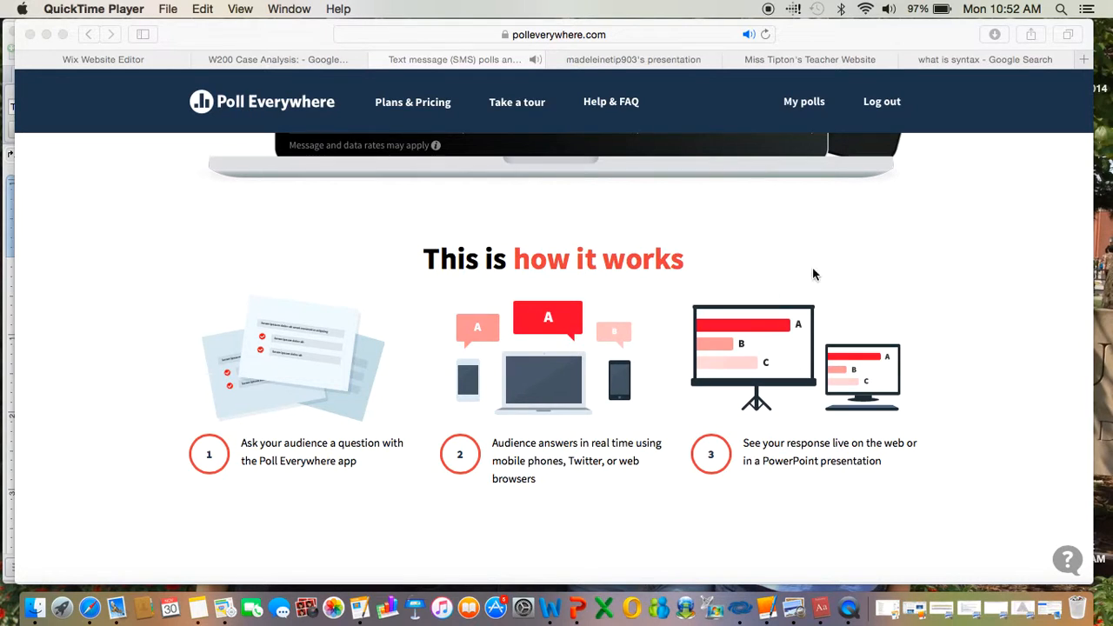
pyautogui.scroll(5, 657, 231)
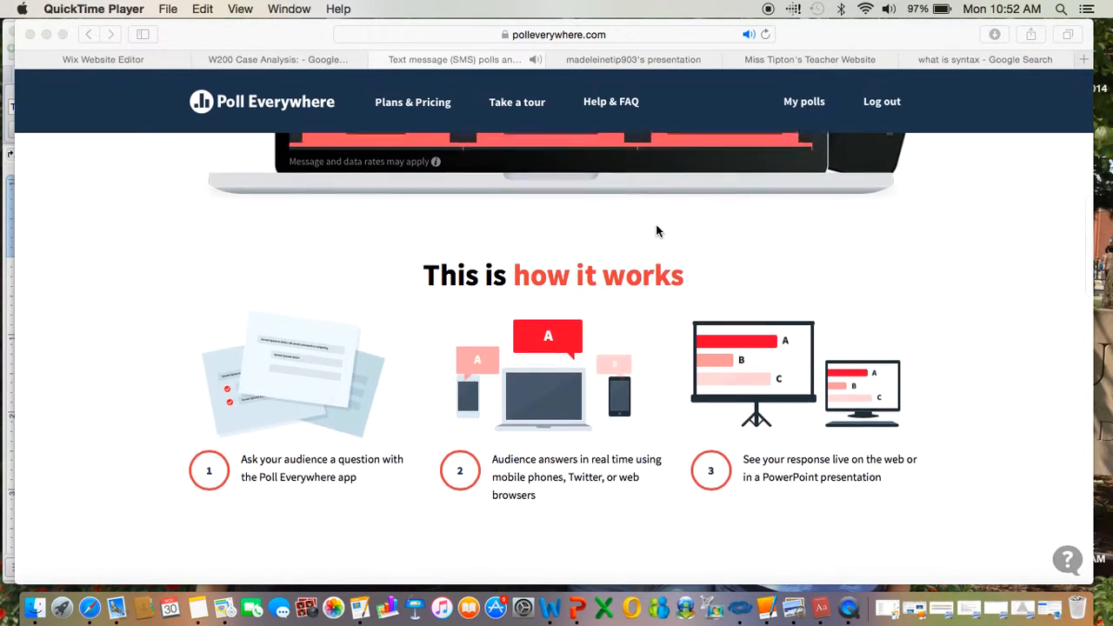
pyautogui.scroll(7, 656, 225)
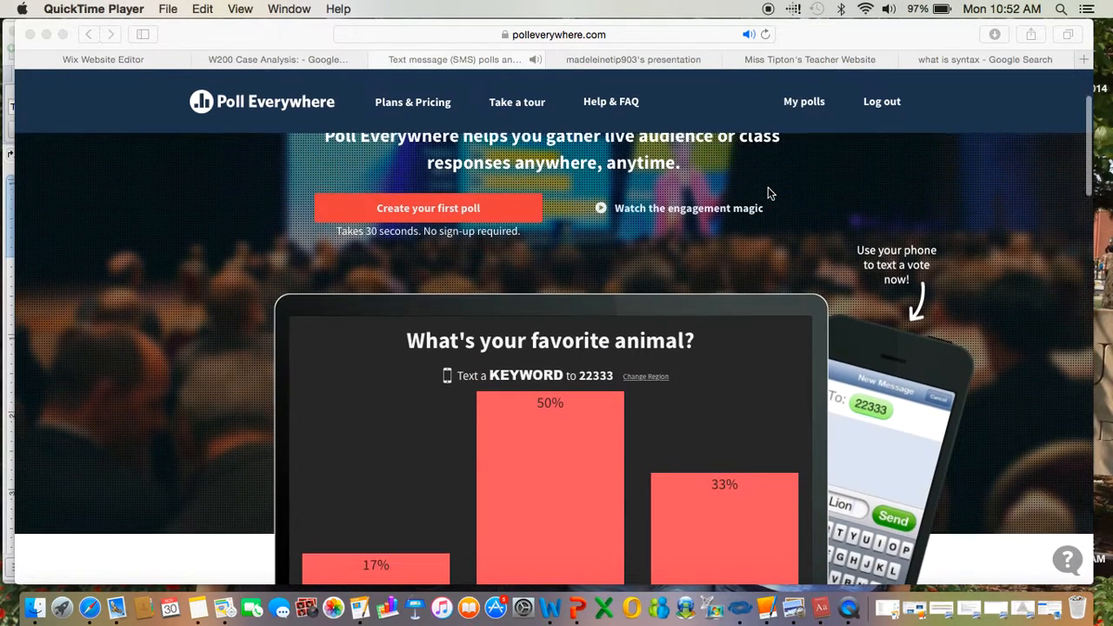
pyautogui.click(809, 109)
pyautogui.click(805, 103)
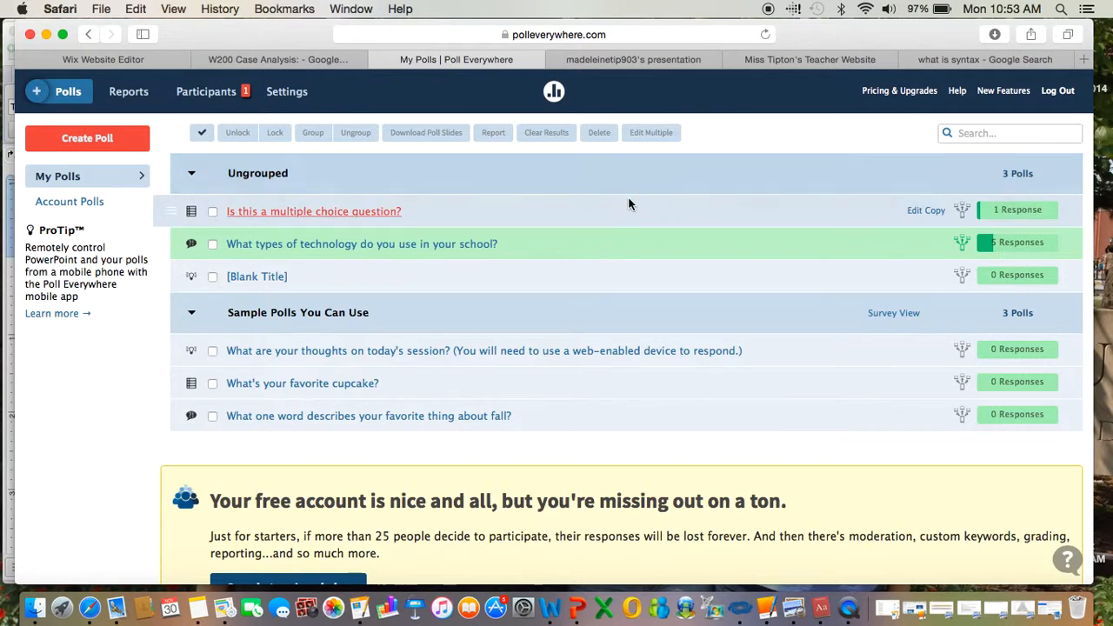
# Step: Start creating a new poll and expand its full question form, leaving the question blank
pyautogui.click(78, 135)
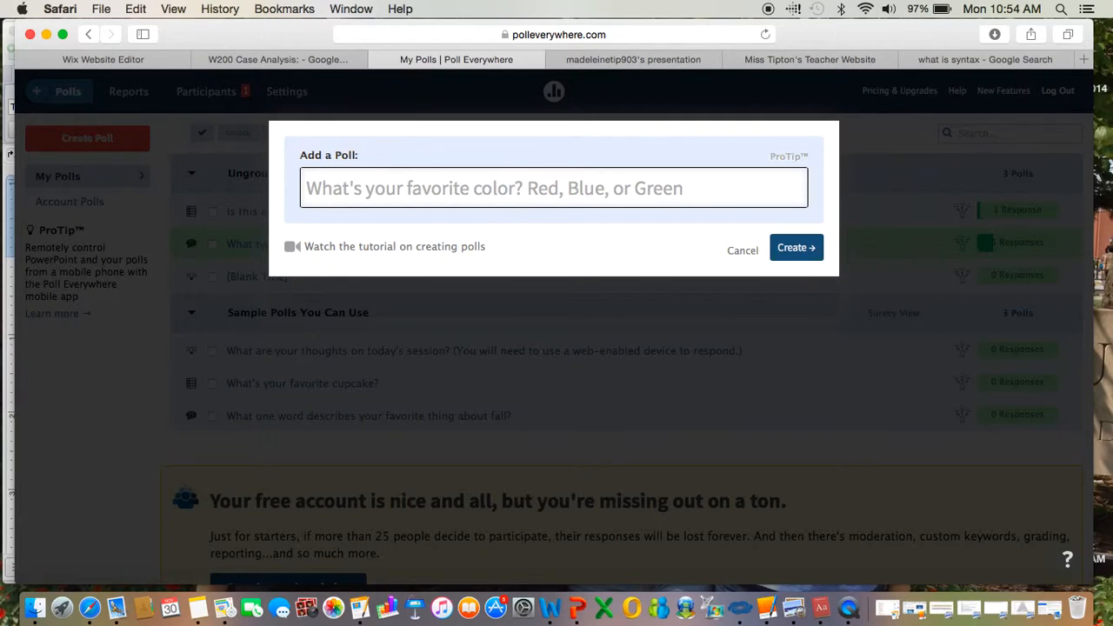
pyautogui.write('S')
pyautogui.press('BackSpace')
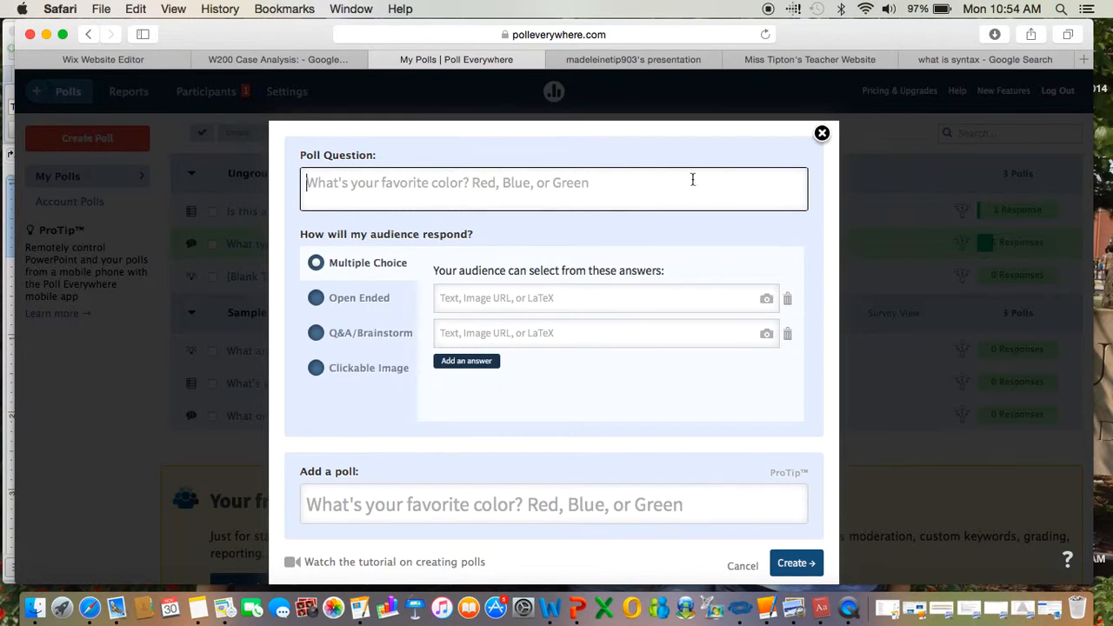
# Step: Add a second poll question form below the first by entering "s" as its question
pyautogui.scroll(-2, 906, 242)
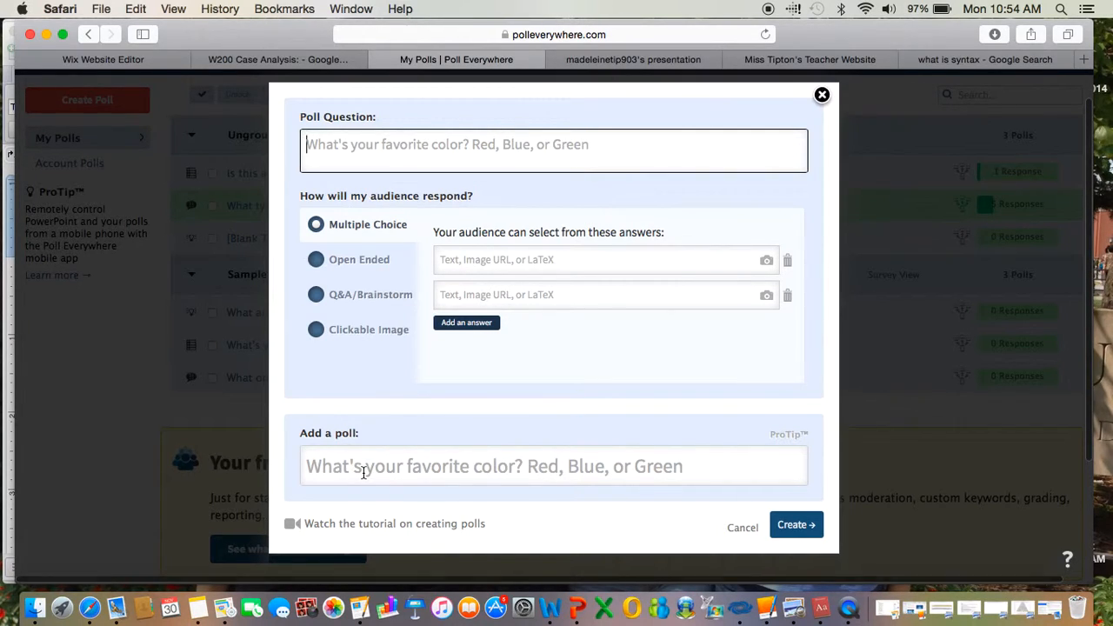
pyautogui.scroll(-1, 539, 247)
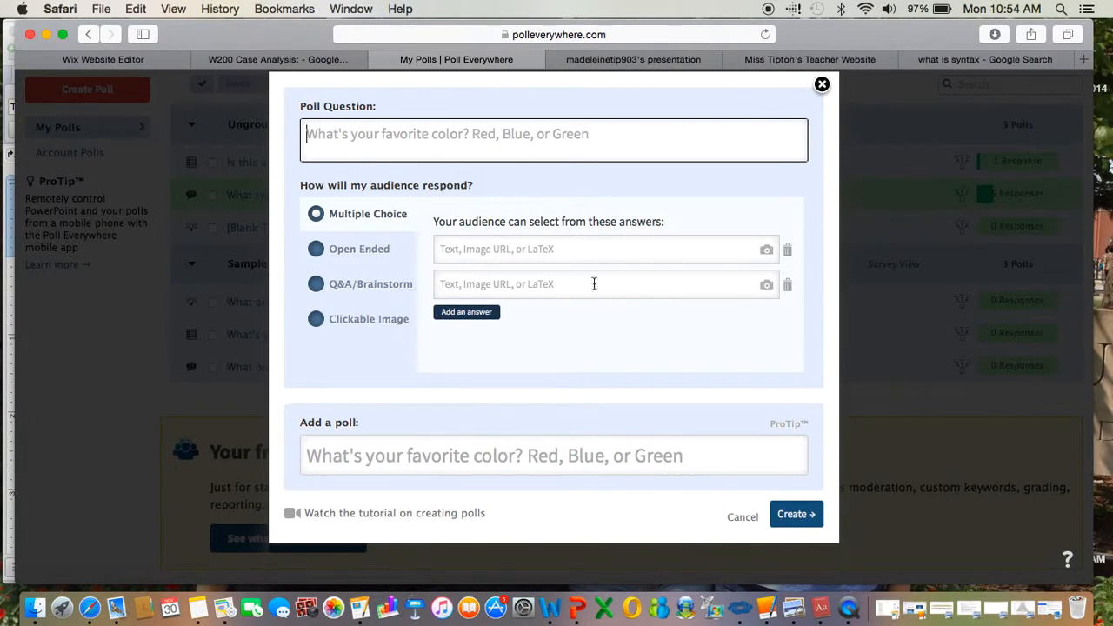
pyautogui.scroll(-2, 482, 357)
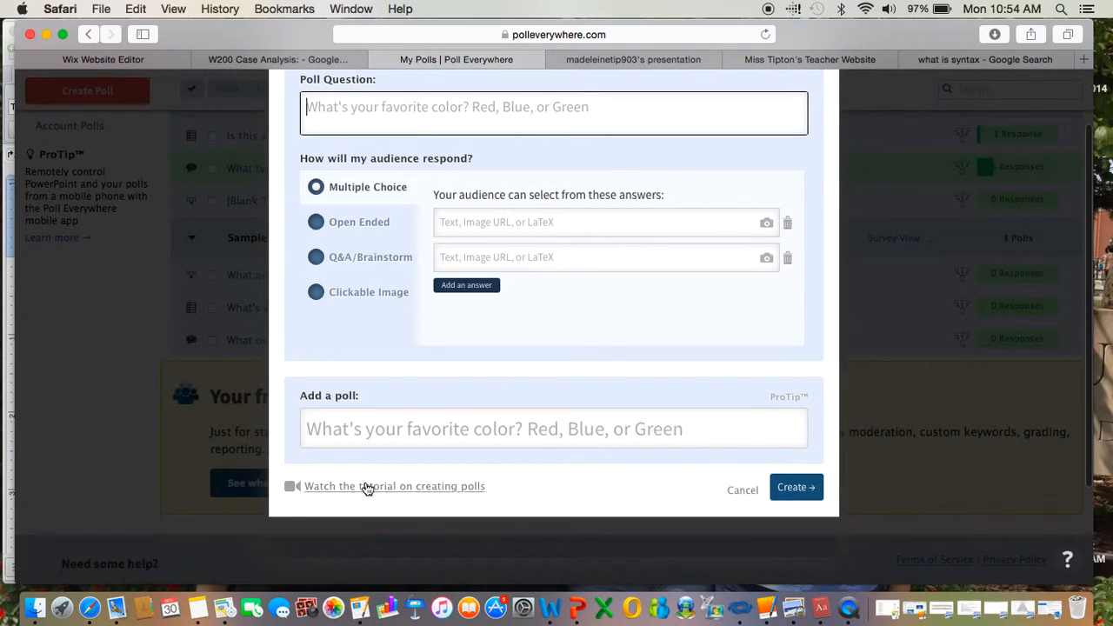
pyautogui.click(361, 428)
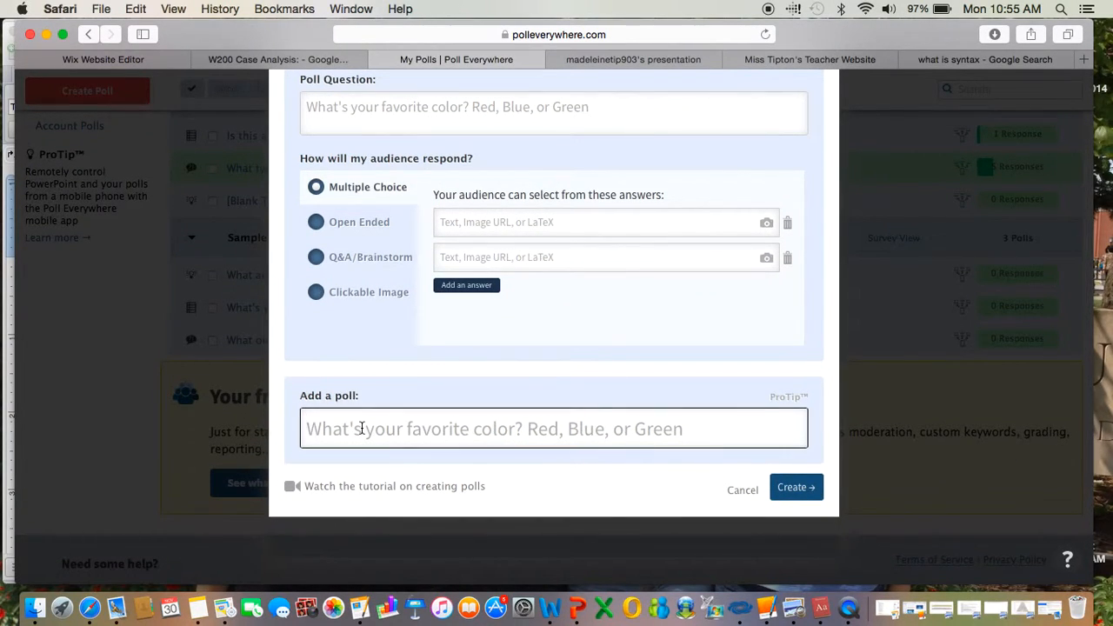
pyautogui.write('S')
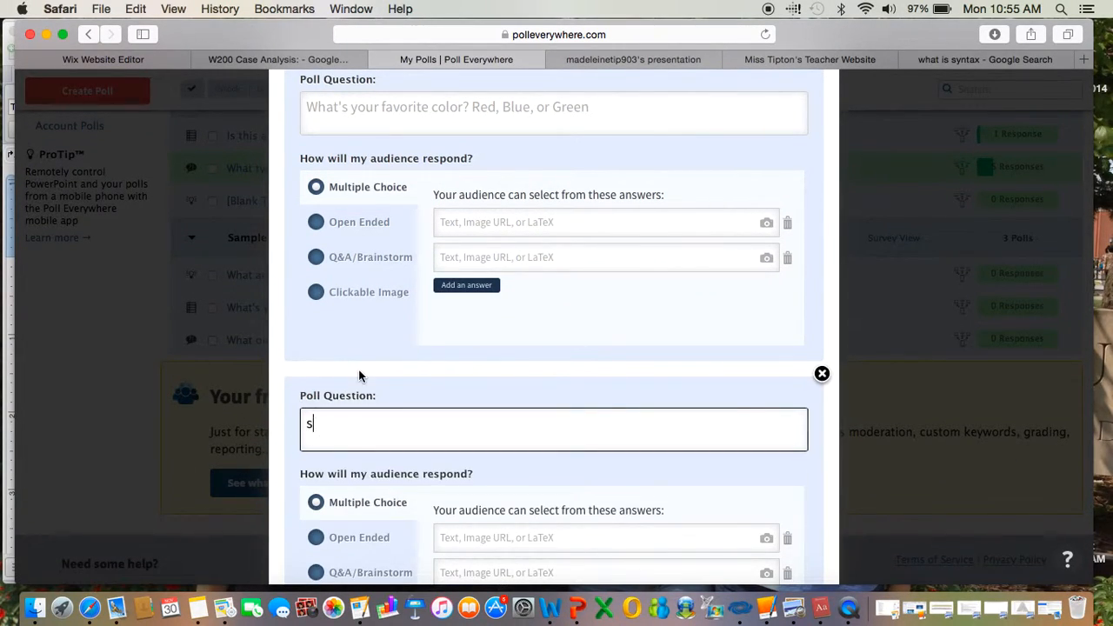
# Step: Add a third poll form below the second and leave its question blank
pyautogui.scroll(-5, 358, 368)
pyautogui.click(339, 447)
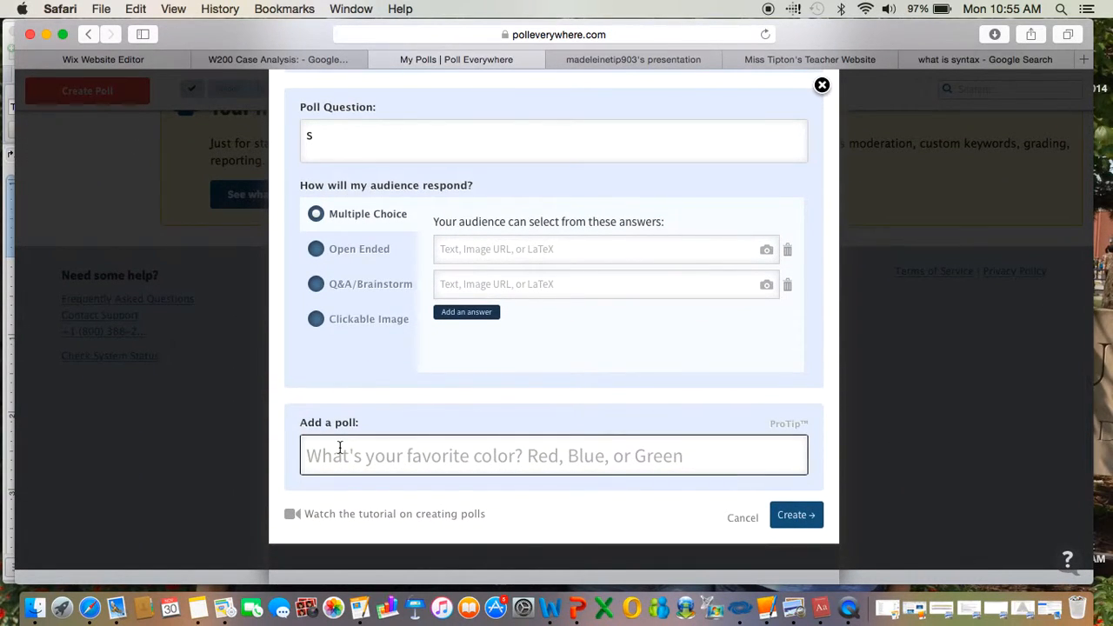
pyautogui.write('sja')
pyautogui.press('BackSpace')
pyautogui.press('BackSpace')
pyautogui.press('BackSpace')
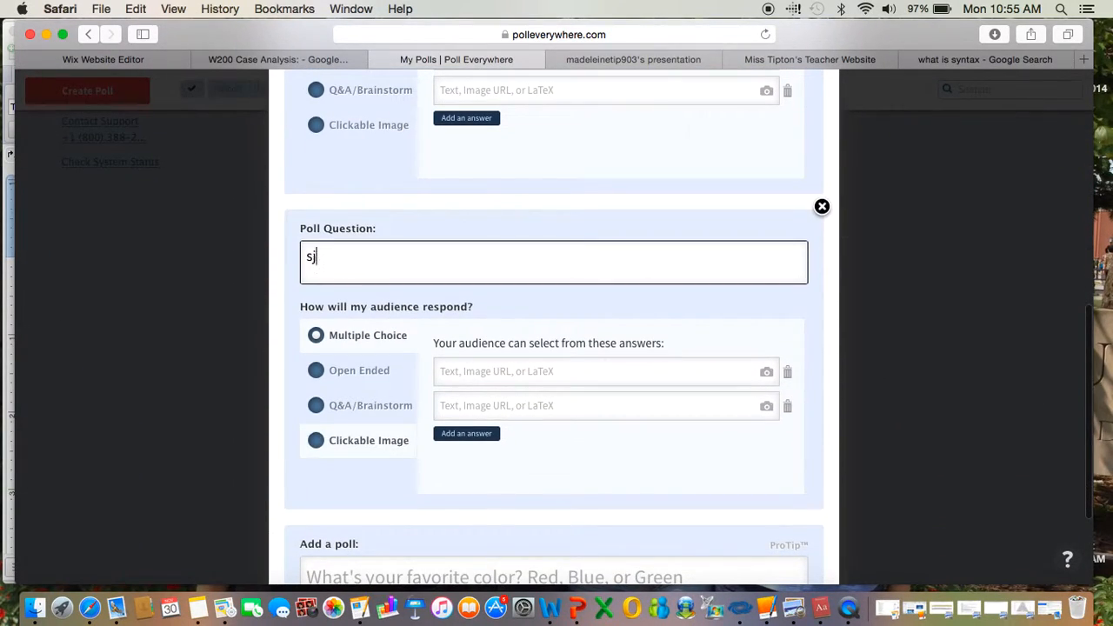
# Step: Clear the stray "s" from the second poll's question and return to the first poll form
pyautogui.scroll(3, 380, 308)
pyautogui.write('s')
pyautogui.press('BackSpace')
pyautogui.scroll(3, 382, 238)
pyautogui.click(366, 186)
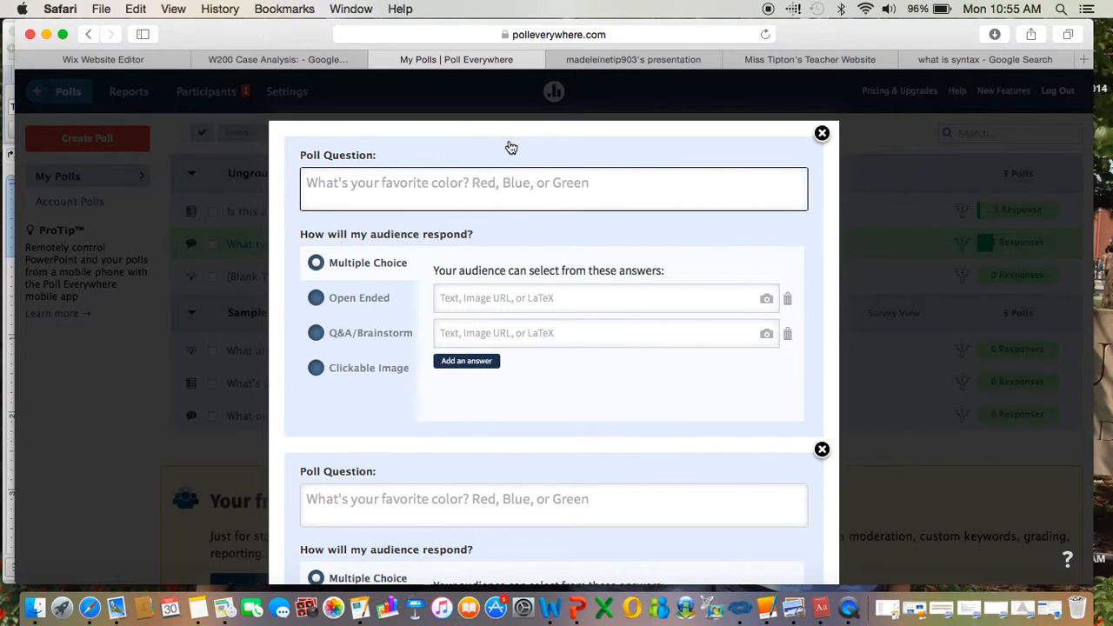
# Step: Check the Open Ended response type, return the first poll to Multiple Choice and enter the question "What technology have you used in your classroom?"
pyautogui.click(376, 302)
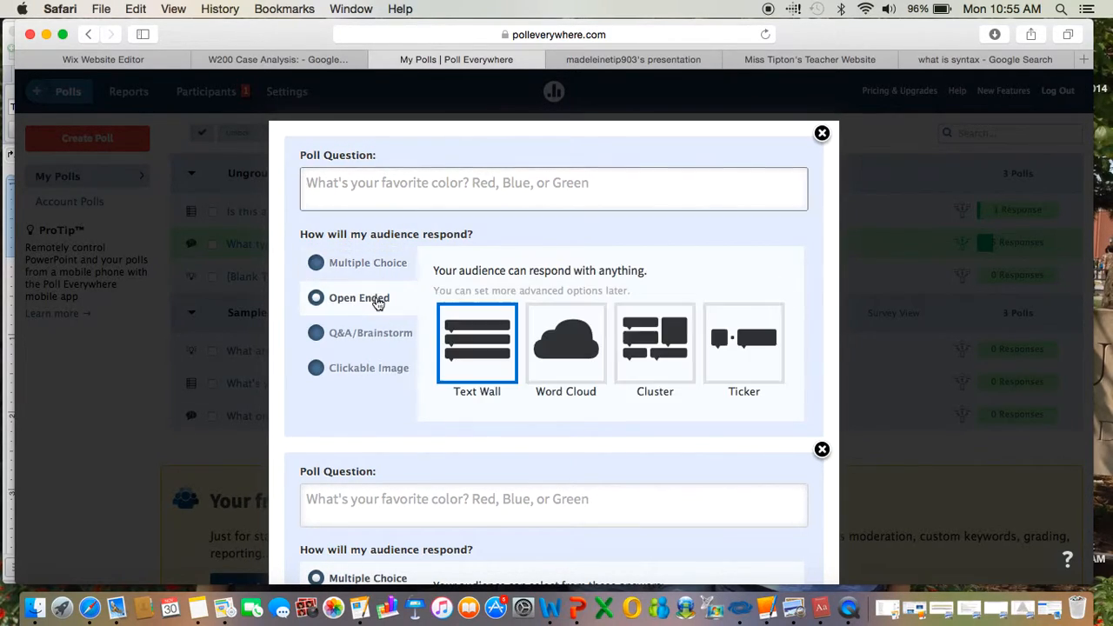
pyautogui.click(379, 274)
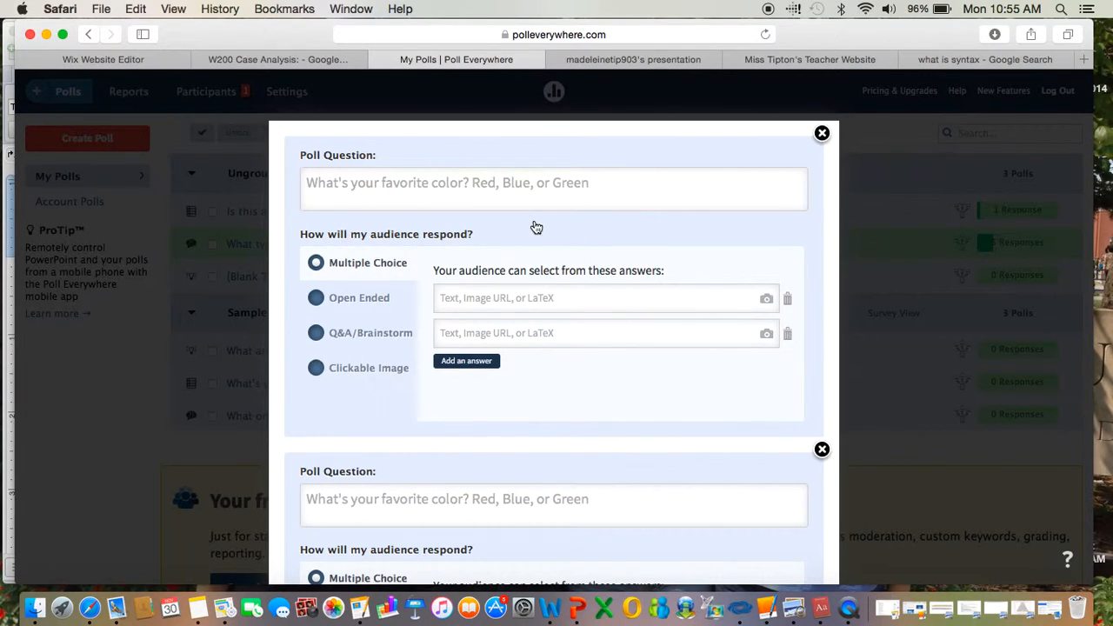
pyautogui.click(438, 179)
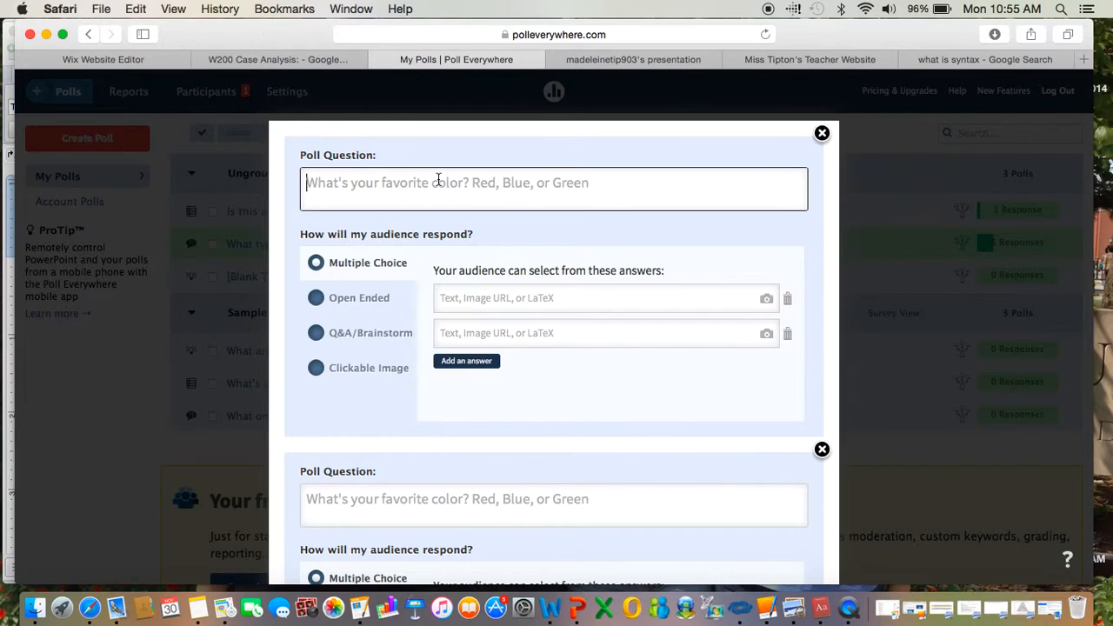
pyautogui.write('What ')
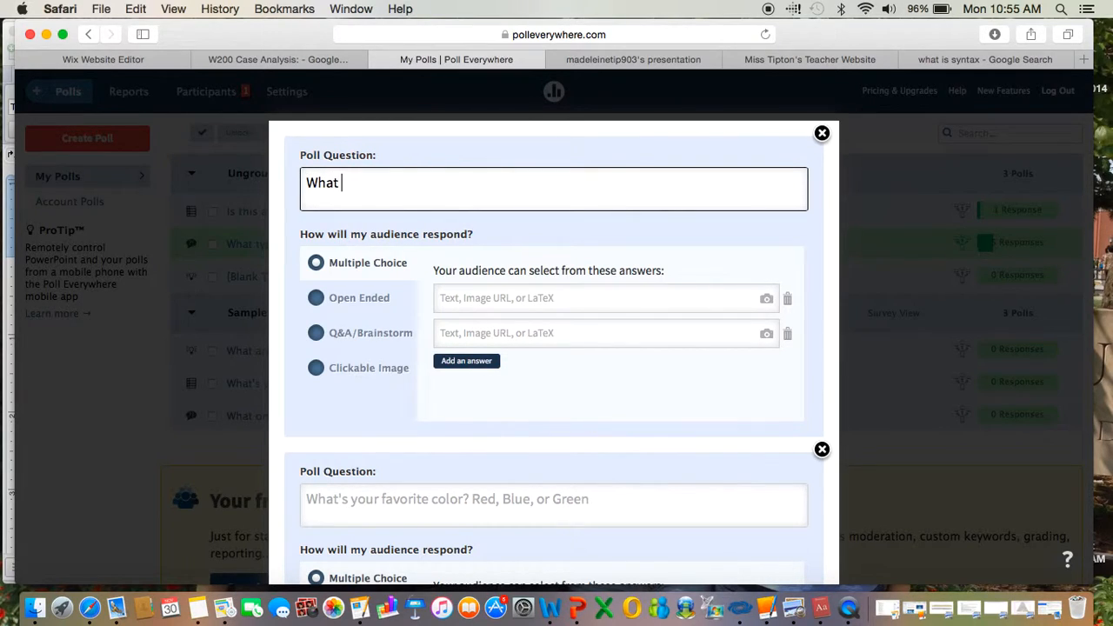
pyautogui.write('technology have you us')
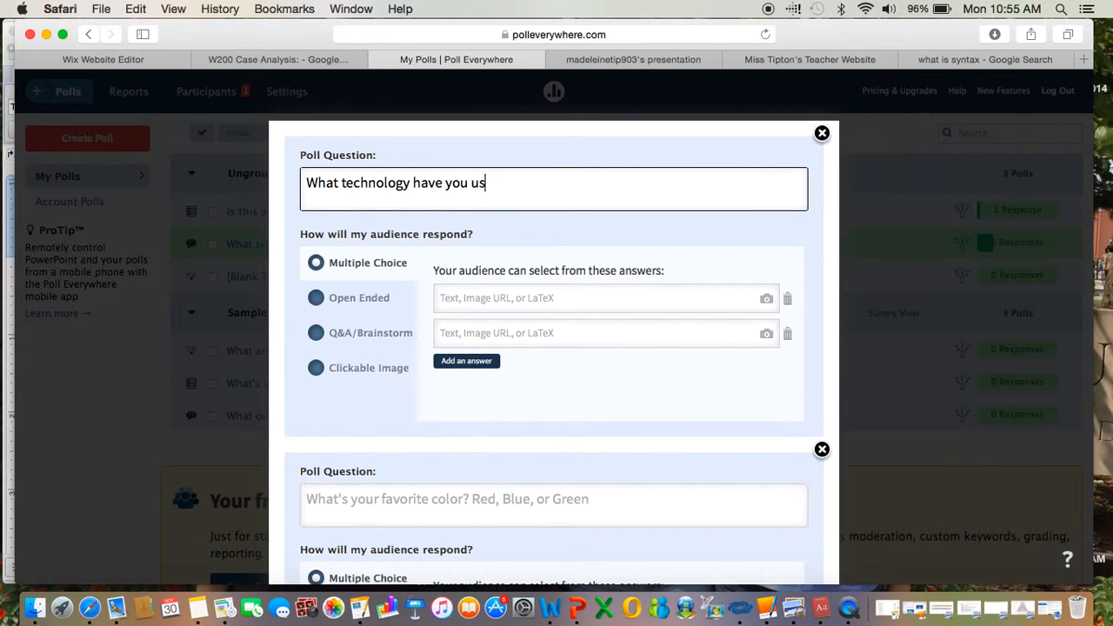
pyautogui.write('ed in your classr')
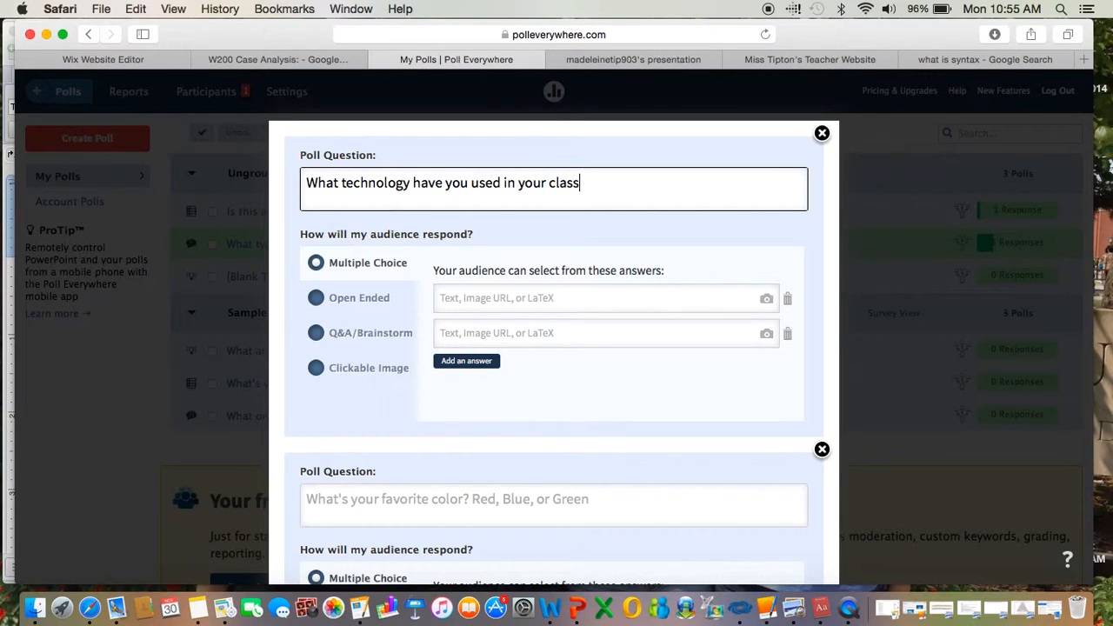
pyautogui.write('oom?')
# Step: Give the first poll three answer choices: "Laptops", "Mobile Devices" and an added third answer, "Other"
pyautogui.click(516, 299)
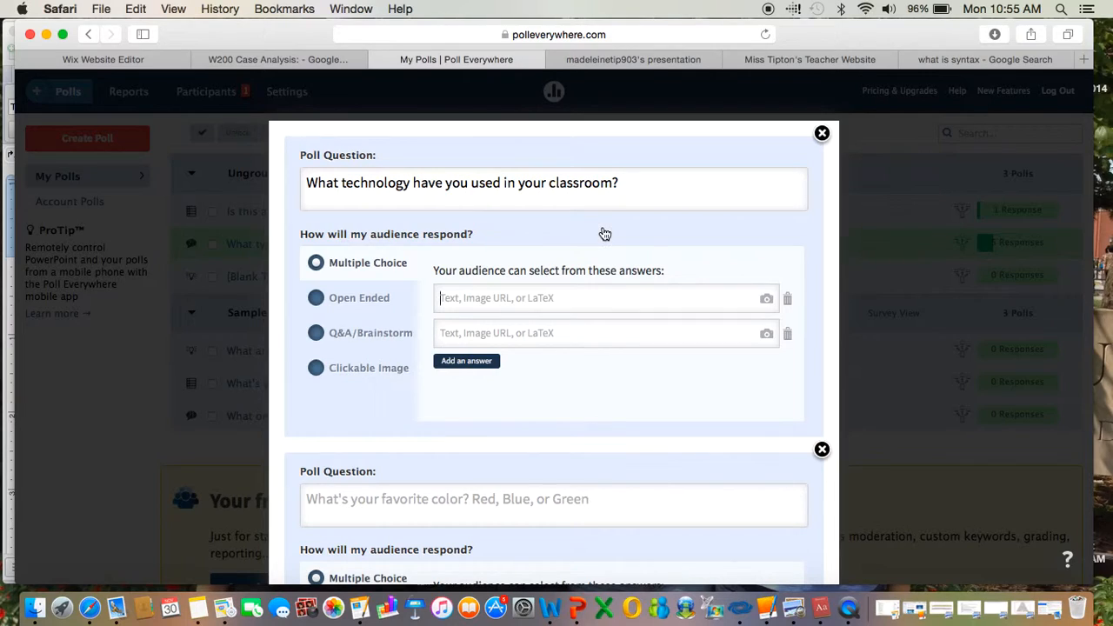
pyautogui.write('Laptops')
pyautogui.click(515, 332)
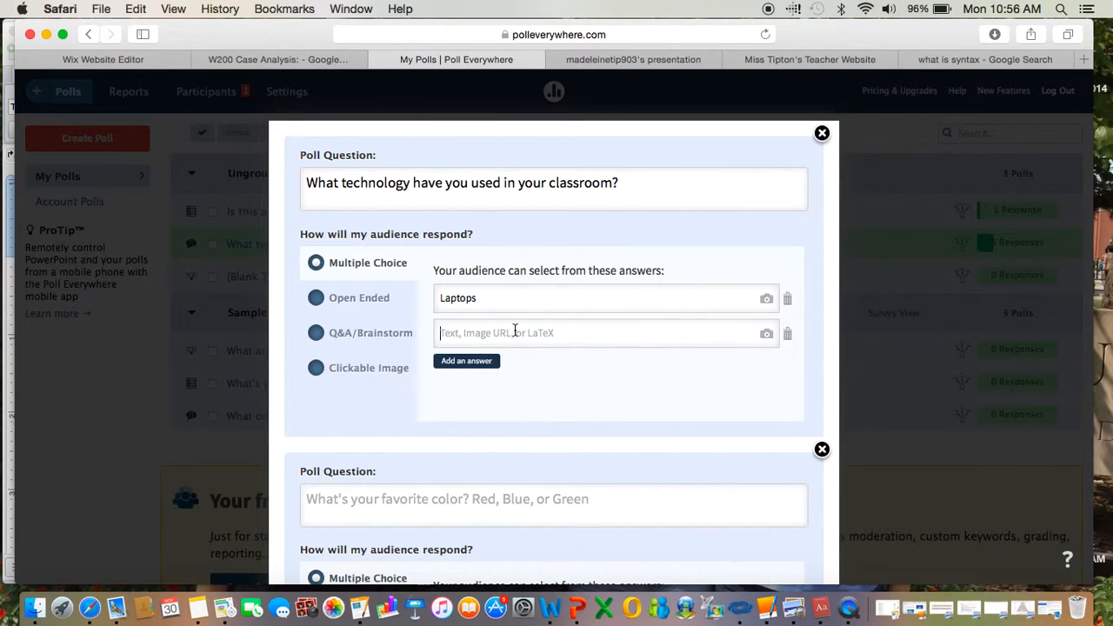
pyautogui.write('Mobile Devices')
pyautogui.click(471, 362)
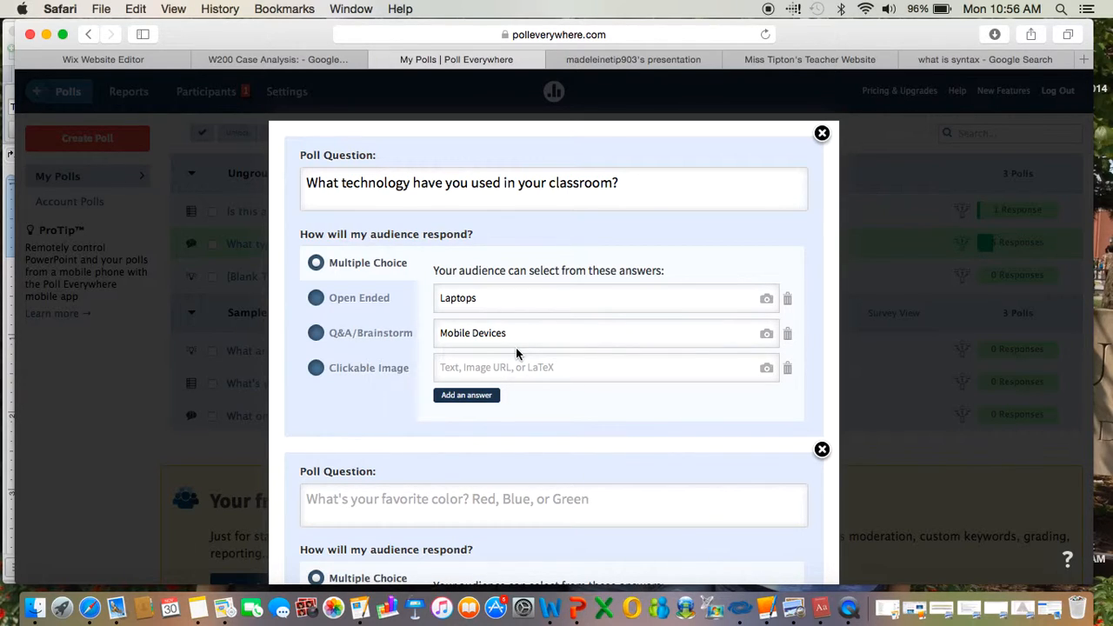
pyautogui.write('Other')
# Step: Enter "Which is the mitochondria?" as the second poll's question
pyautogui.scroll(-1, 539, 258)
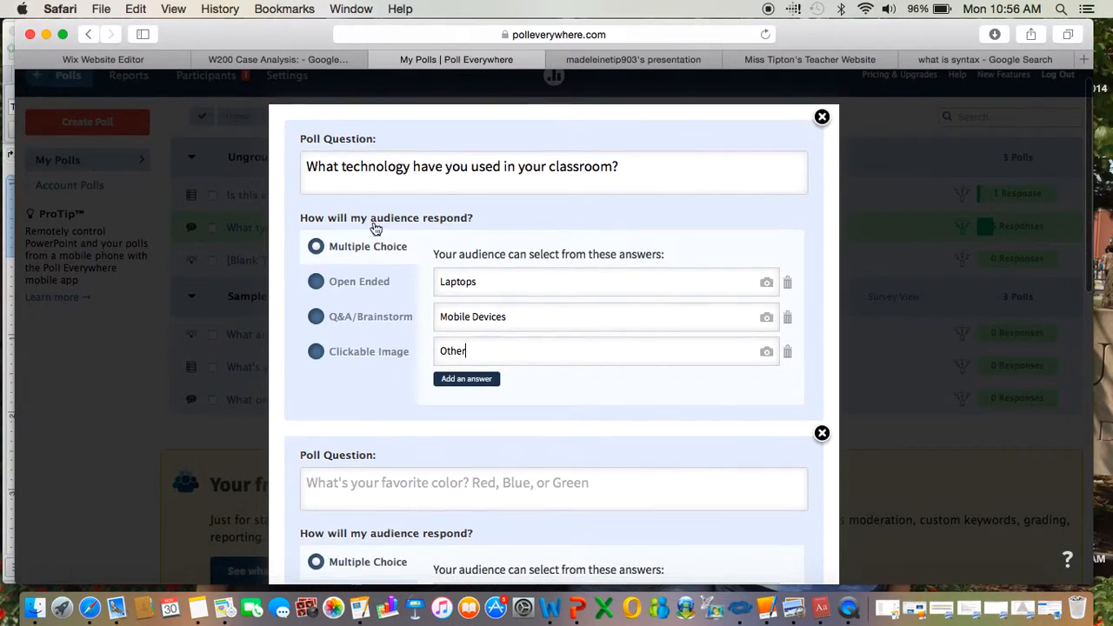
pyautogui.scroll(-3, 475, 242)
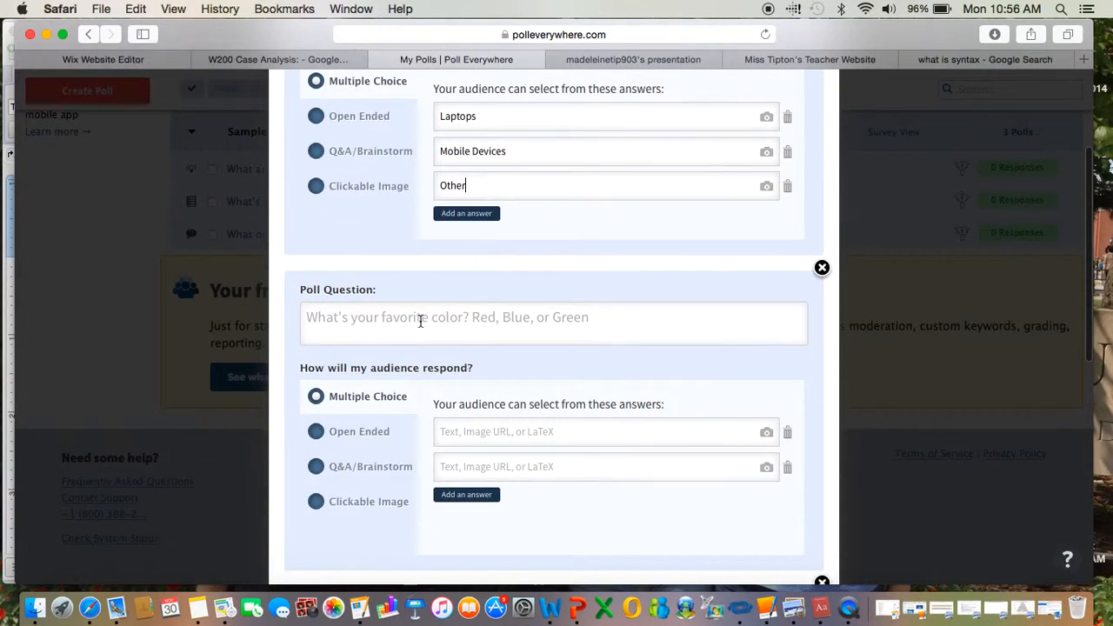
pyautogui.click(415, 322)
pyautogui.scroll(-2, 563, 301)
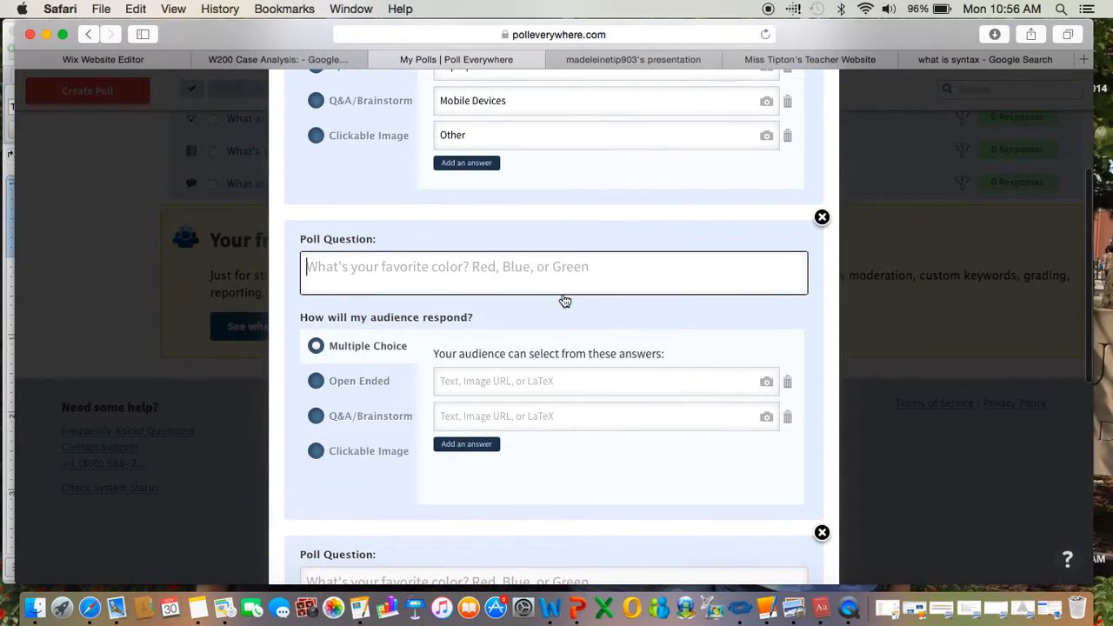
pyautogui.write('Which is the mitochondria?')
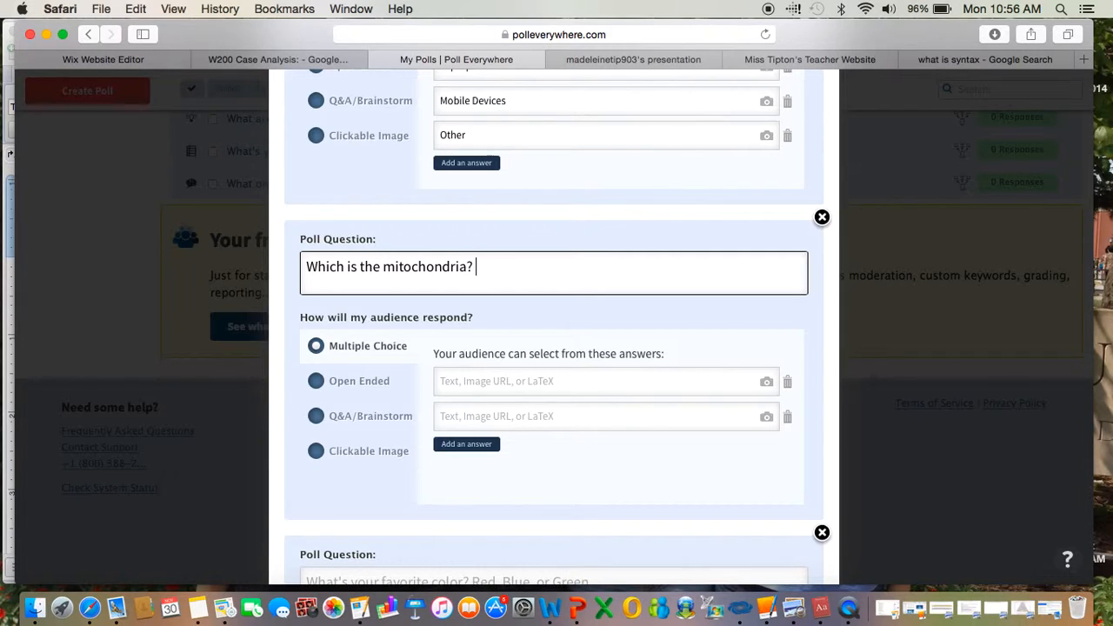
pyautogui.scroll(-1, 509, 316)
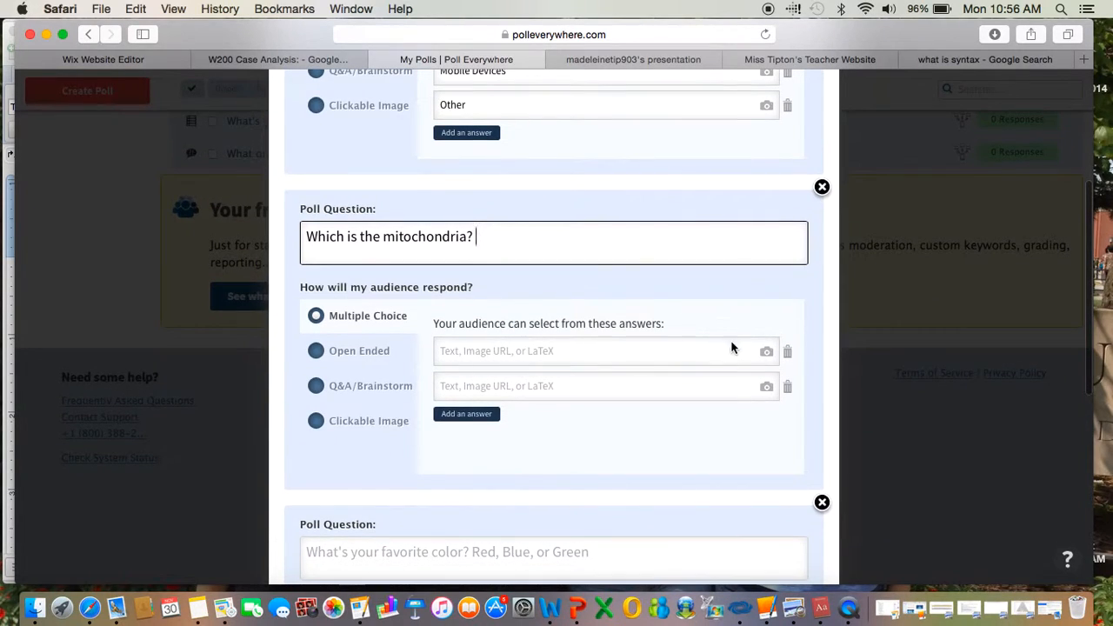
pyautogui.click(769, 355)
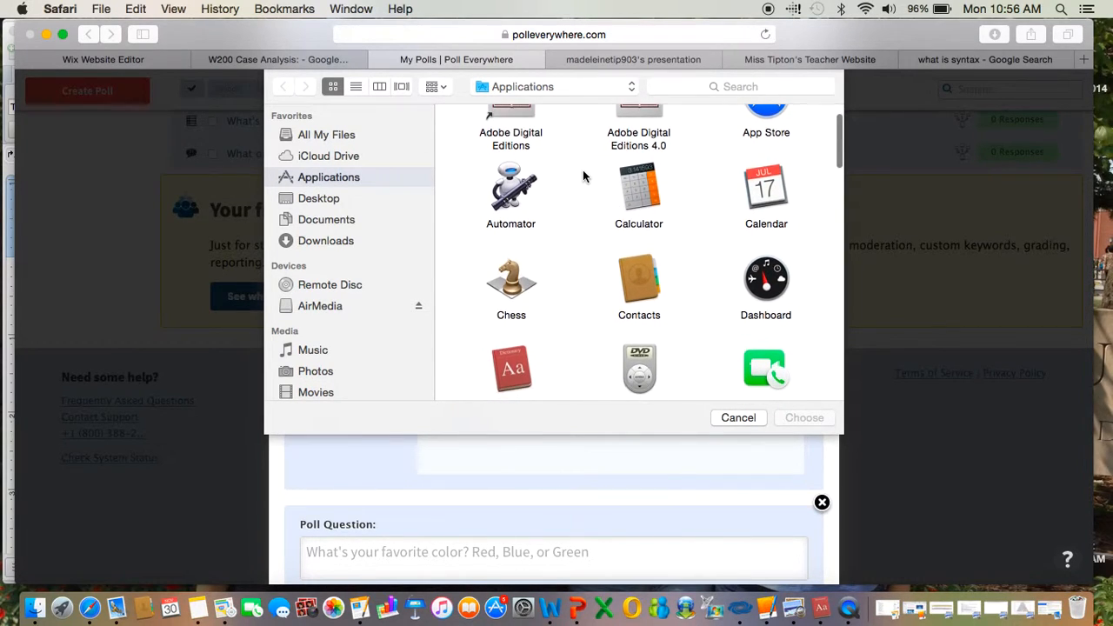
pyautogui.scroll(-8, 583, 176)
pyautogui.scroll(-5, 583, 176)
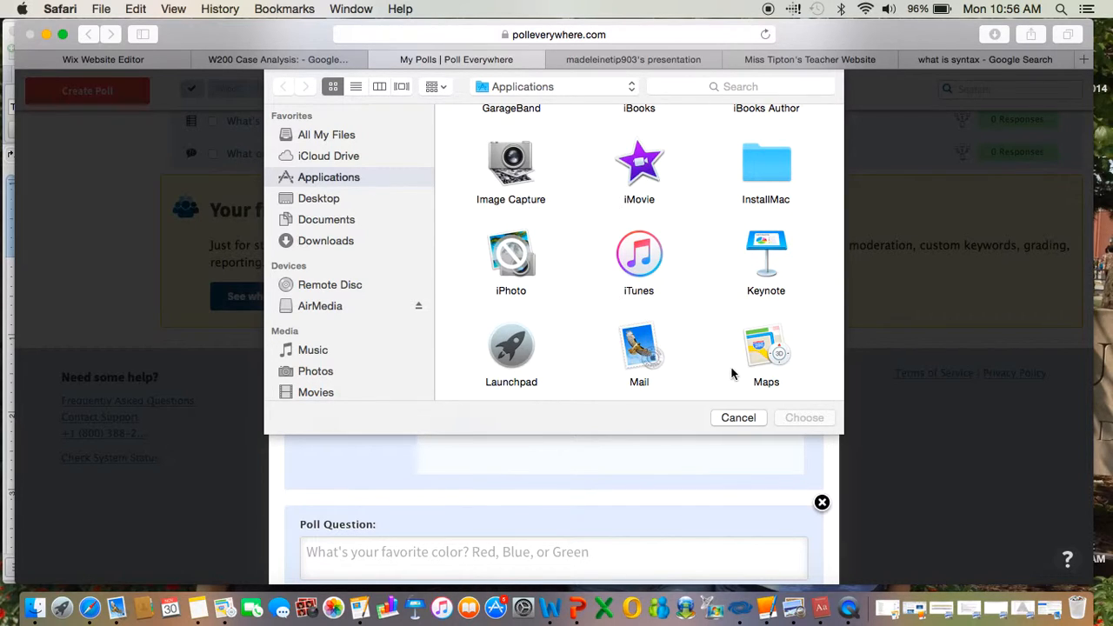
pyautogui.scroll(-2, 704, 315)
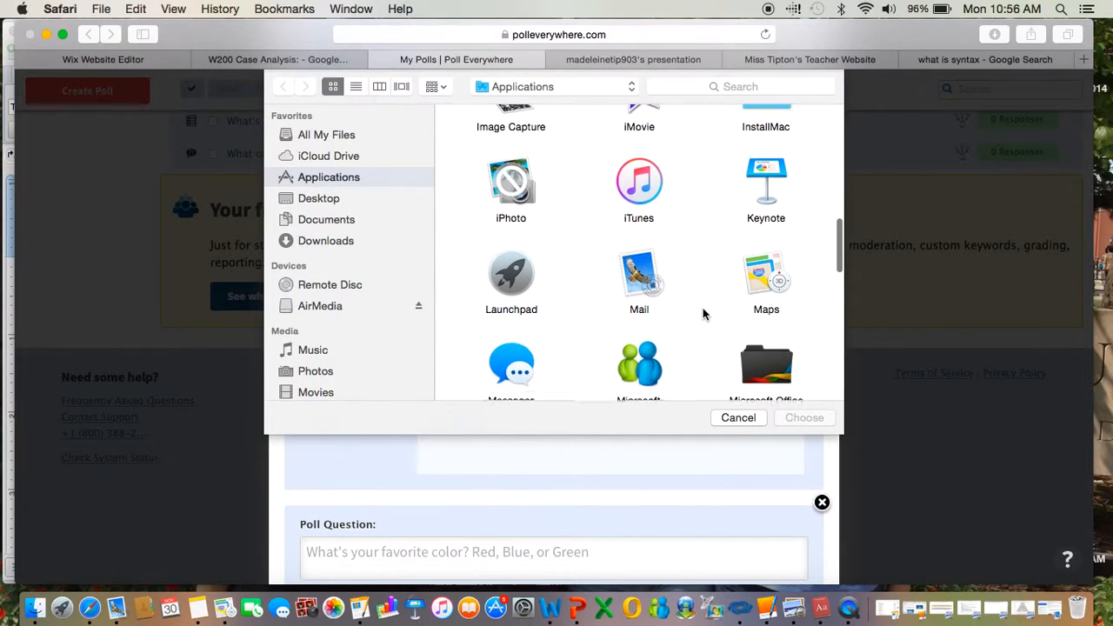
pyautogui.click(726, 419)
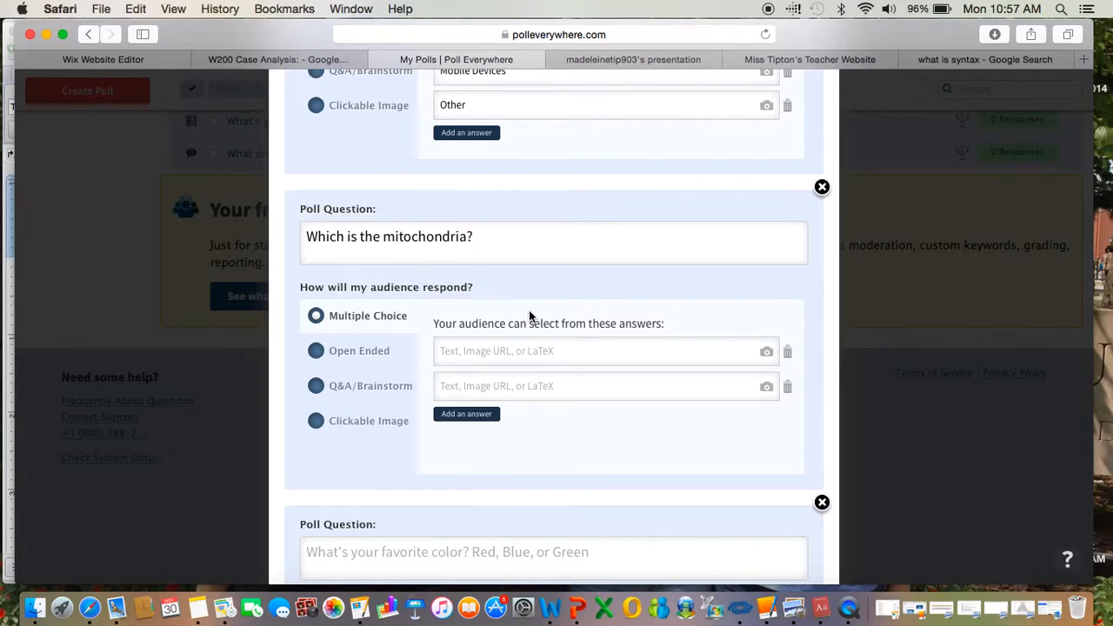
pyautogui.click(479, 240)
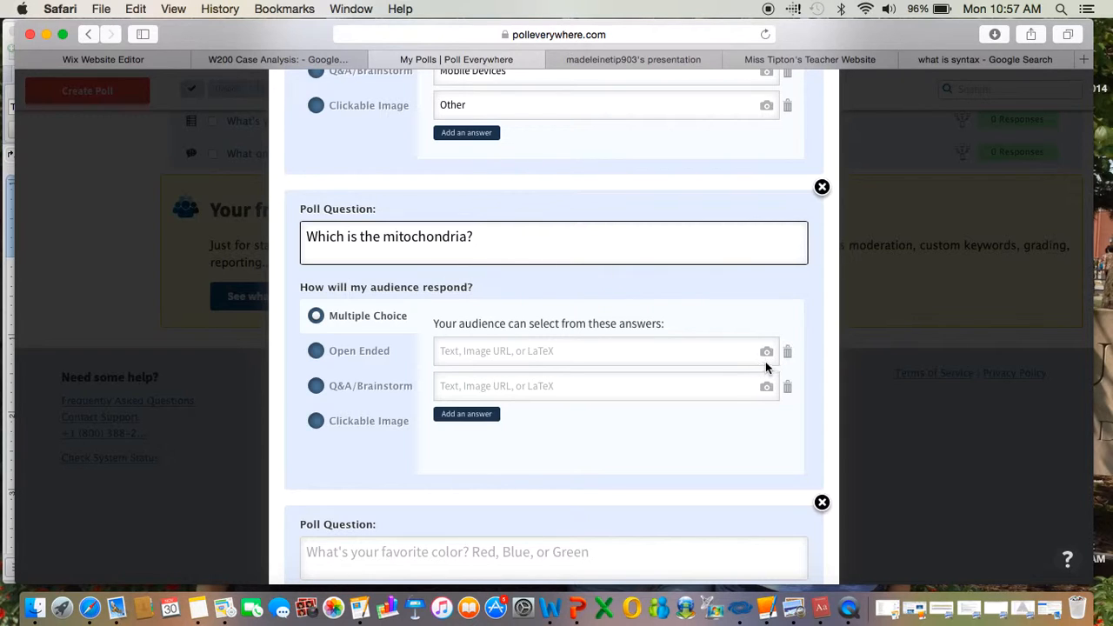
pyautogui.scroll(-3, 727, 349)
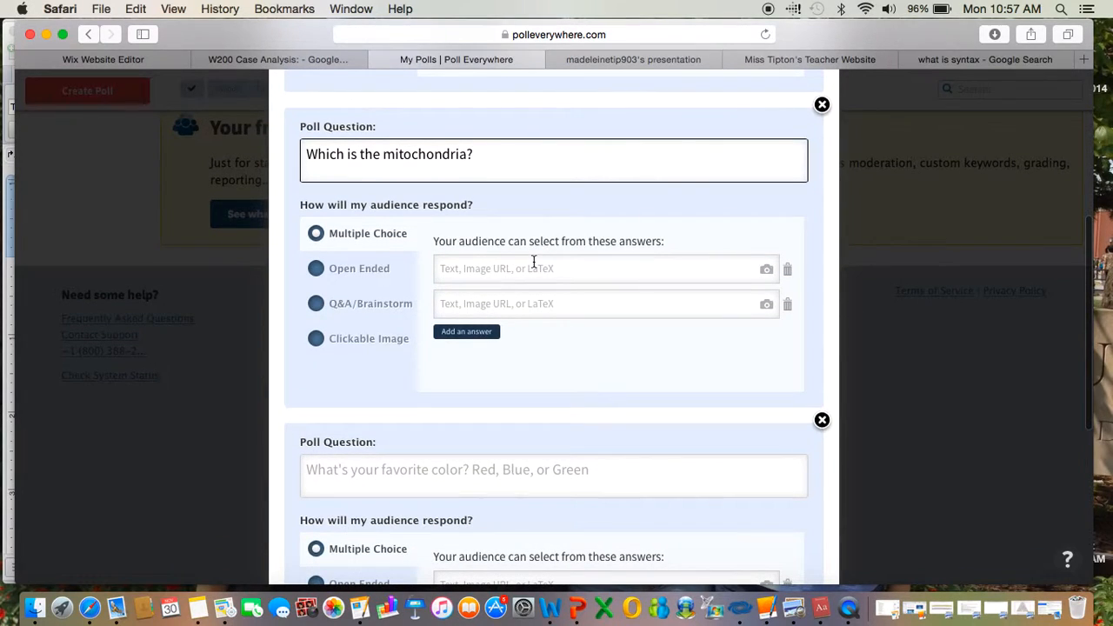
# Step: Clear the second poll's question and set its response type to Open Ended with the Cluster display
pyautogui.moveTo(479, 160); pyautogui.dragTo(309, 150)
pyautogui.press('BackSpace')
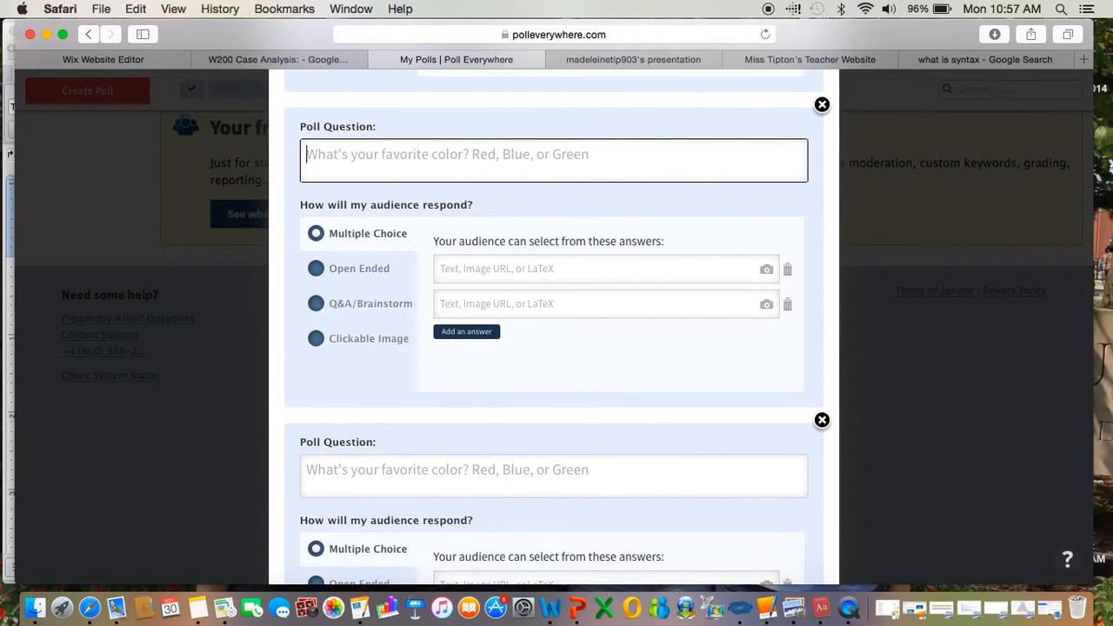
pyautogui.click(358, 268)
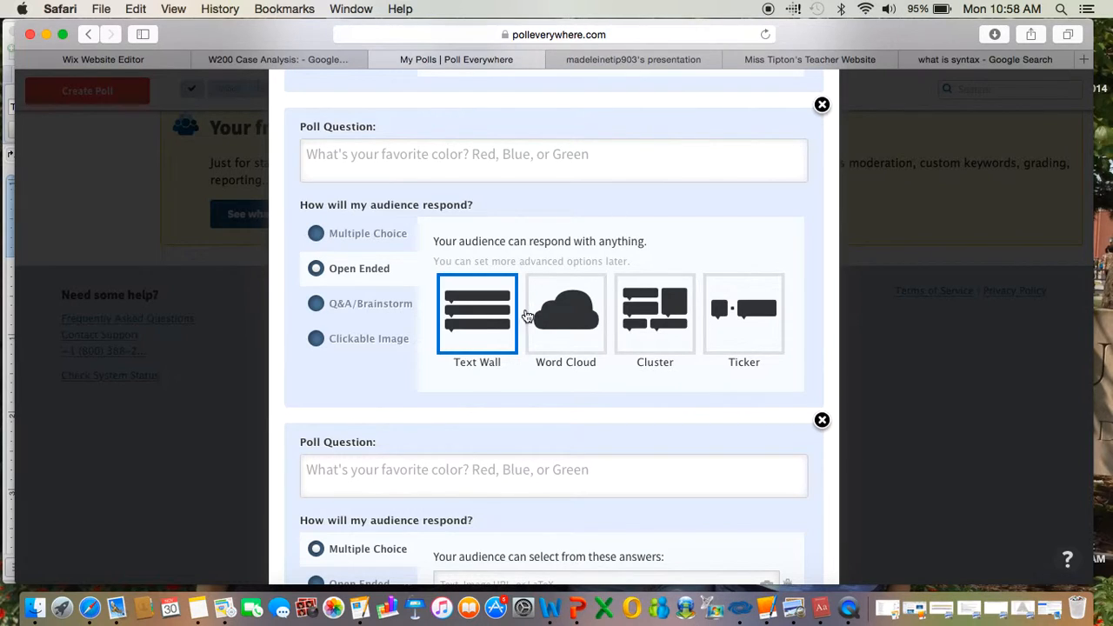
pyautogui.click(648, 315)
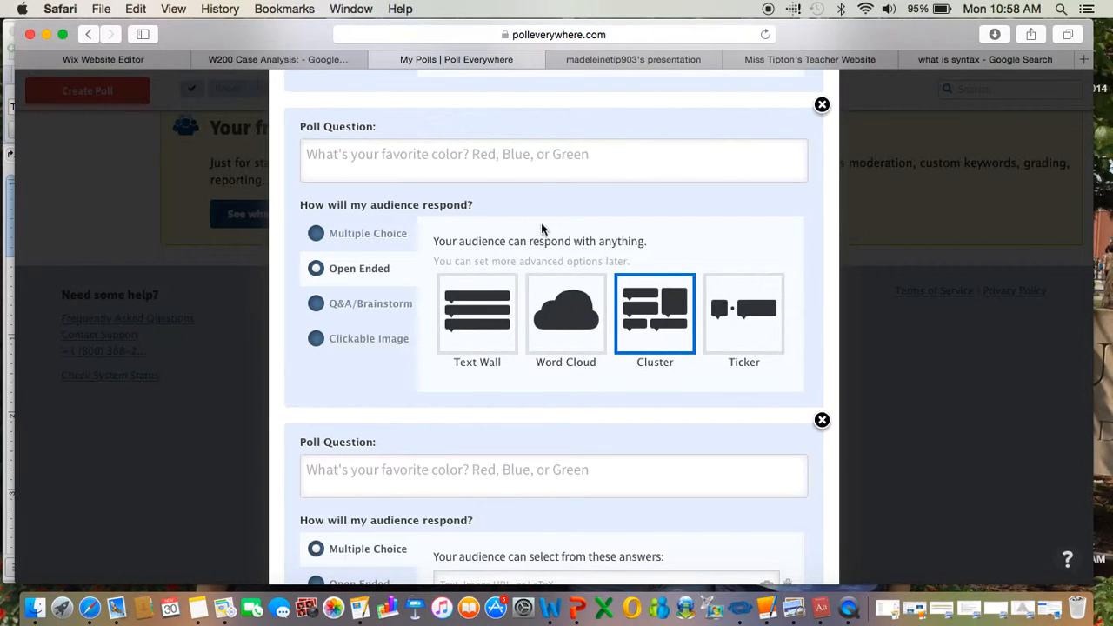
pyautogui.scroll(-1, 575, 248)
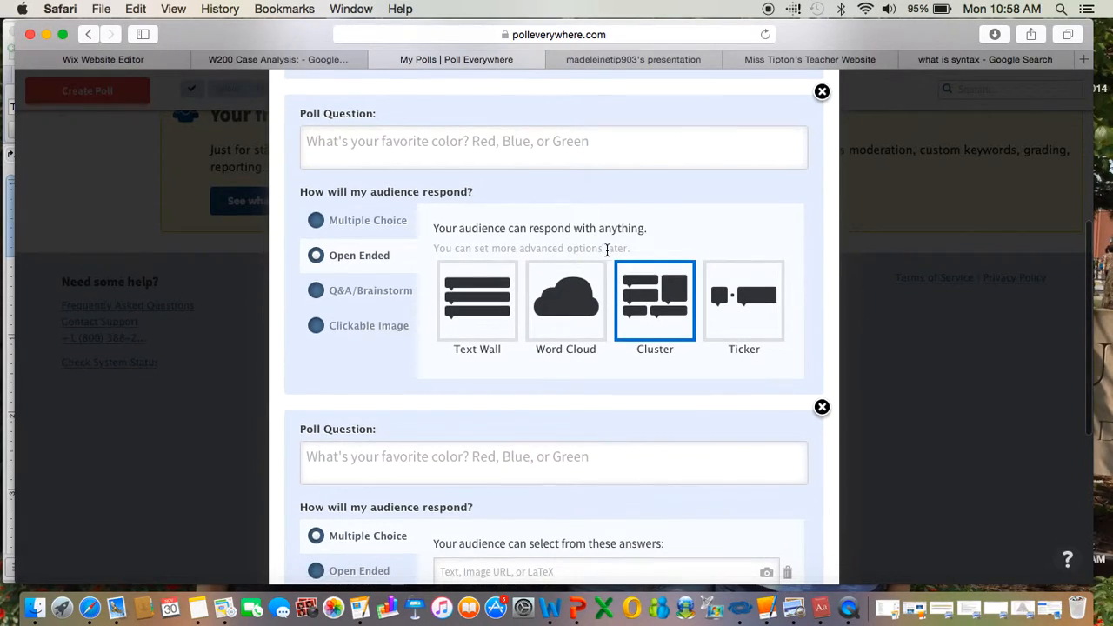
pyautogui.scroll(-1, 667, 274)
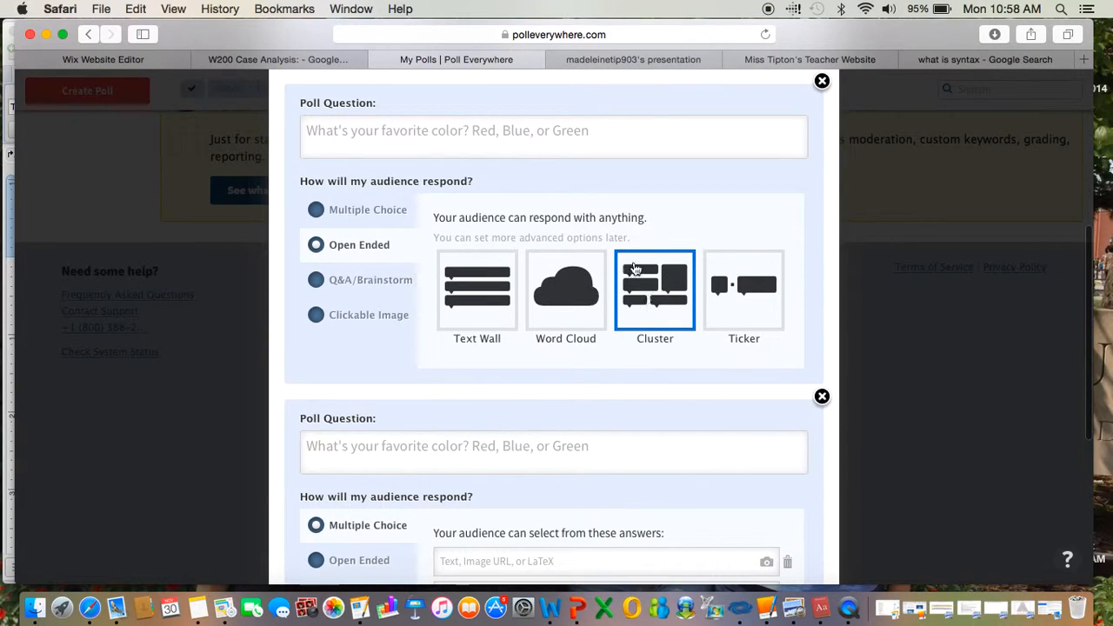
pyautogui.click(490, 131)
# Step: Clear the first poll's question about classroom technology
pyautogui.scroll(3, 588, 148)
pyautogui.scroll(10, 588, 147)
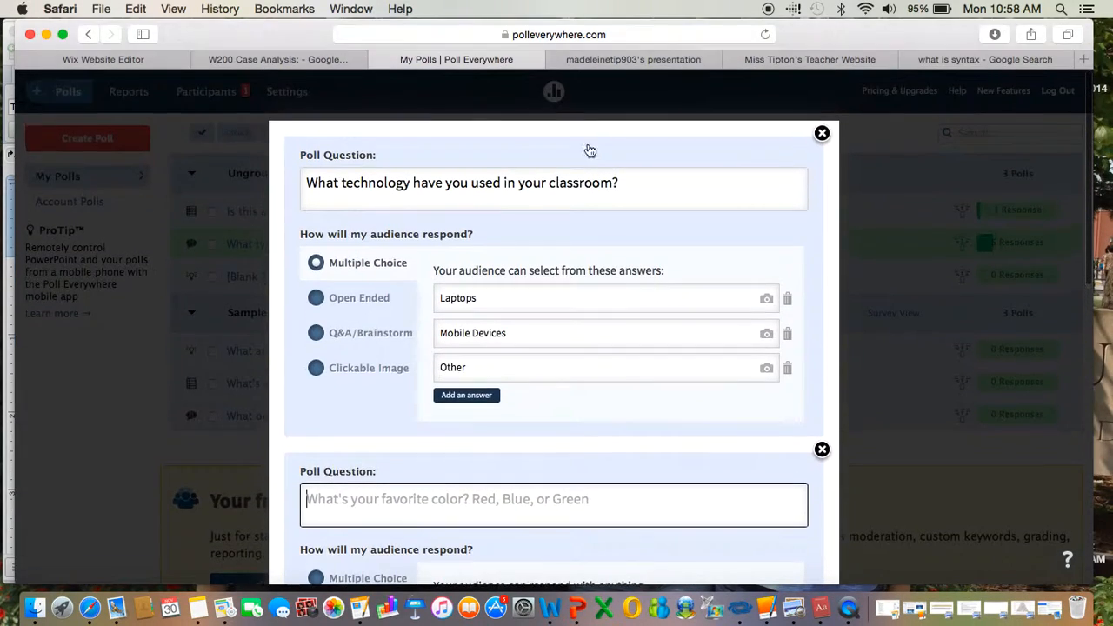
pyautogui.moveTo(676, 179); pyautogui.dragTo(331, 183)
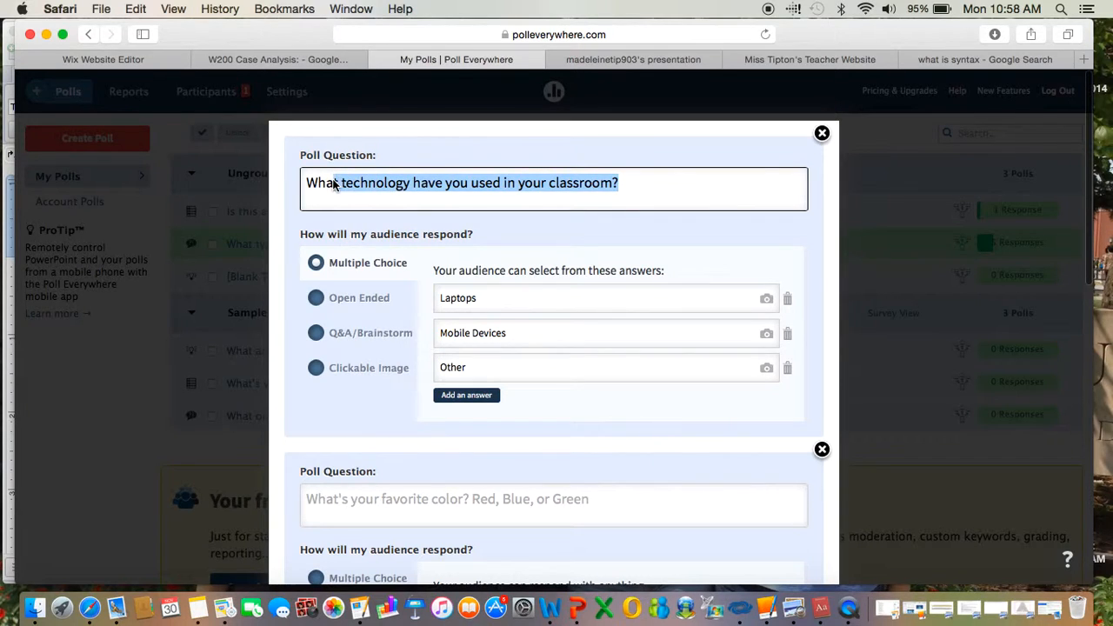
pyautogui.press('BackSpace')
pyautogui.press('BackSpace')
pyautogui.press('BackSpace')
pyautogui.press('BackSpace')
pyautogui.scroll(-3, 414, 212)
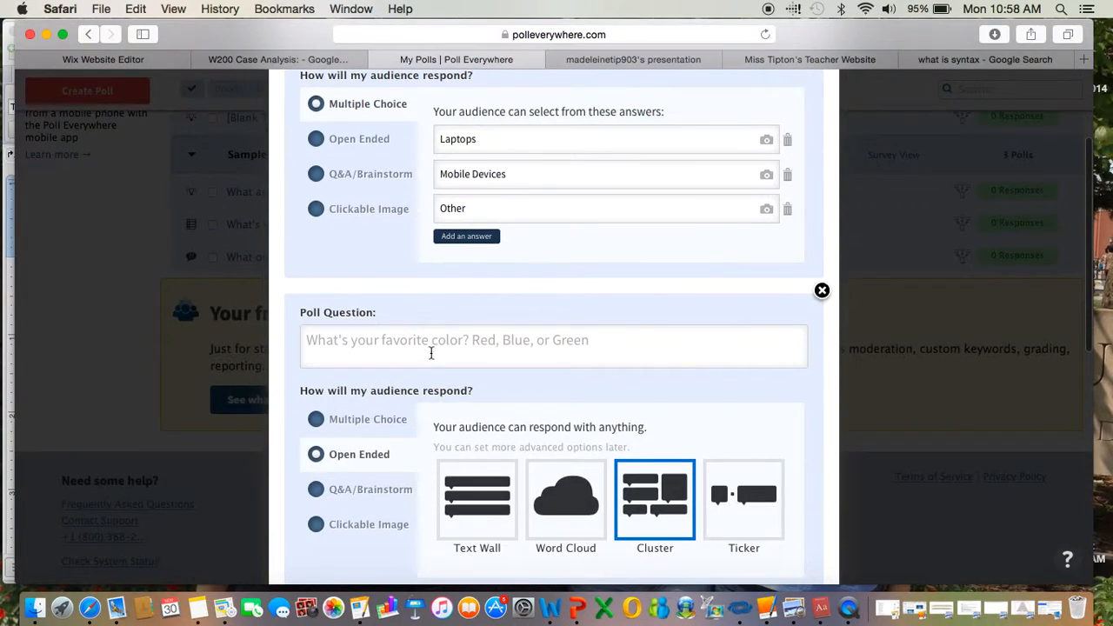
# Step: Clear the three answer choices "Laptops", "Mobile Devices" and "Other" of the first poll
pyautogui.scroll(3, 513, 360)
pyautogui.click(501, 298)
pyautogui.press('BackSpace')
pyautogui.press('BackSpace')
pyautogui.press('BackSpace')
pyautogui.press('BackSpace')
pyautogui.press('BackSpace')
pyautogui.press('BackSpace')
pyautogui.press('BackSpace')
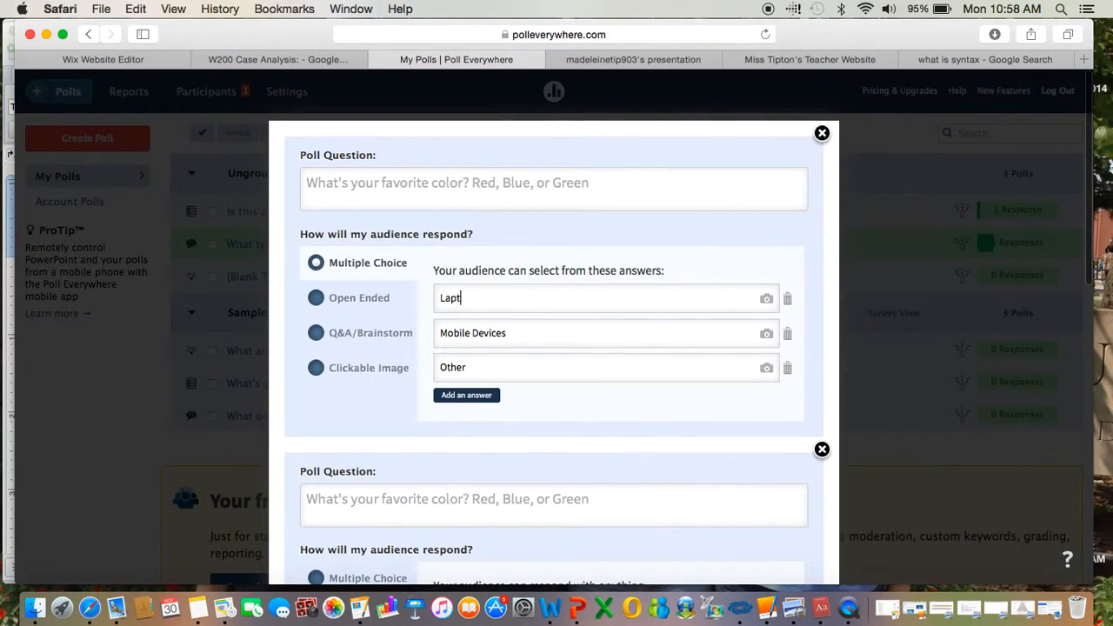
pyautogui.click(510, 332)
pyautogui.press('BackSpace')
pyautogui.press('BackSpace')
pyautogui.press('BackSpace')
pyautogui.press('BackSpace')
pyautogui.press('BackSpace')
pyautogui.press('BackSpace')
pyautogui.press('BackSpace')
pyautogui.press('BackSpace')
pyautogui.press('BackSpace')
pyautogui.press('BackSpace')
pyautogui.press('BackSpace')
pyautogui.press('BackSpace')
pyautogui.press('BackSpace')
pyautogui.press('BackSpace')
pyautogui.doubleClick(461, 368)
pyautogui.press('BackSpace')
# Step: Enter "What was your favorite part of the novel?" as the first poll's question
pyautogui.click(377, 184)
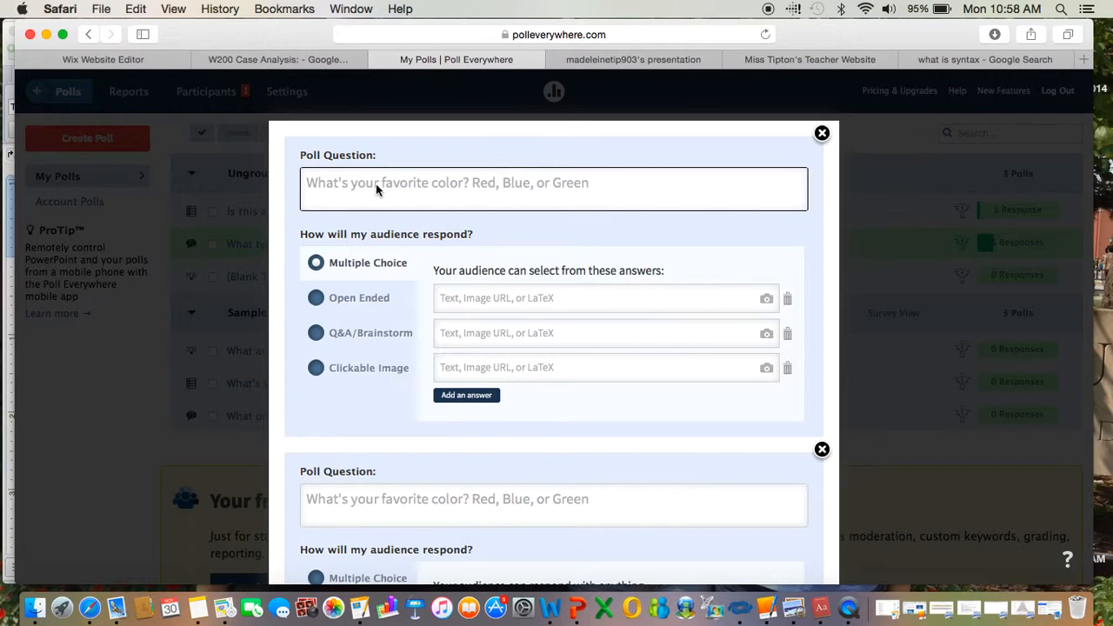
pyautogui.write('W')
pyautogui.press('BackSpace')
pyautogui.write('What was')
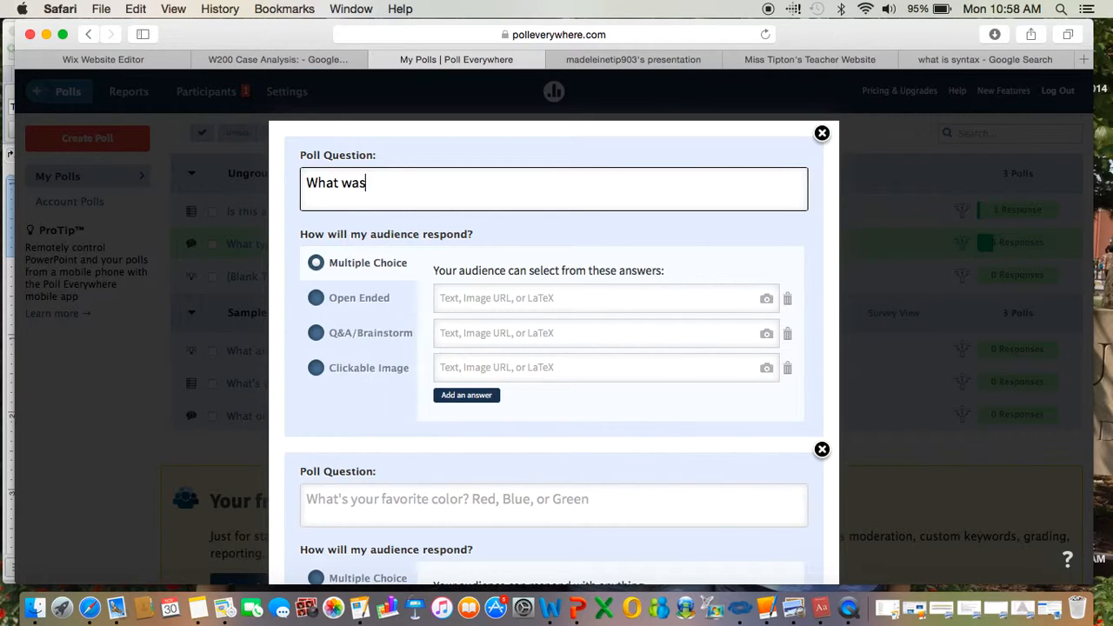
pyautogui.write(' your favortieof the nnov')
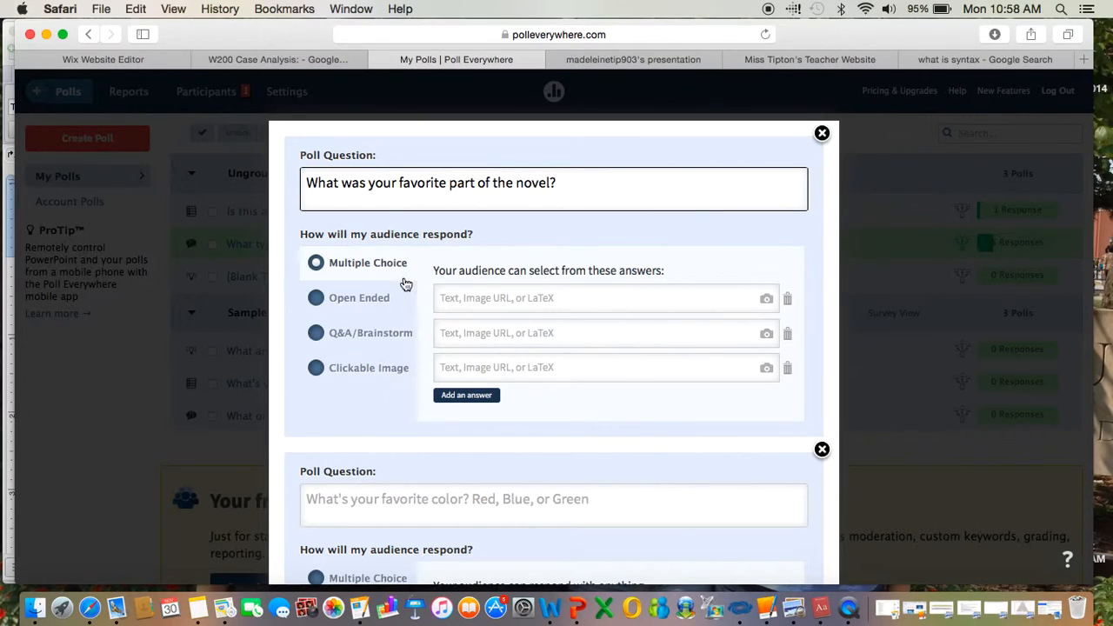
# Step: Make the novel poll Open Ended with the Cluster display and remove the leftover blank poll forms
pyautogui.click(341, 298)
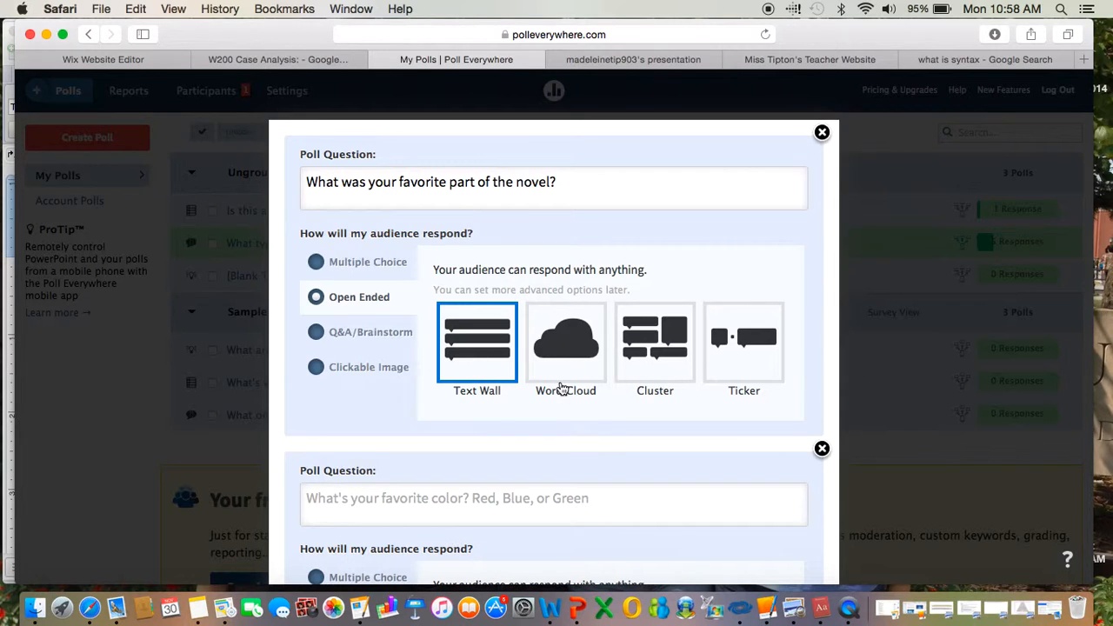
pyautogui.click(646, 341)
pyautogui.scroll(-2, 694, 296)
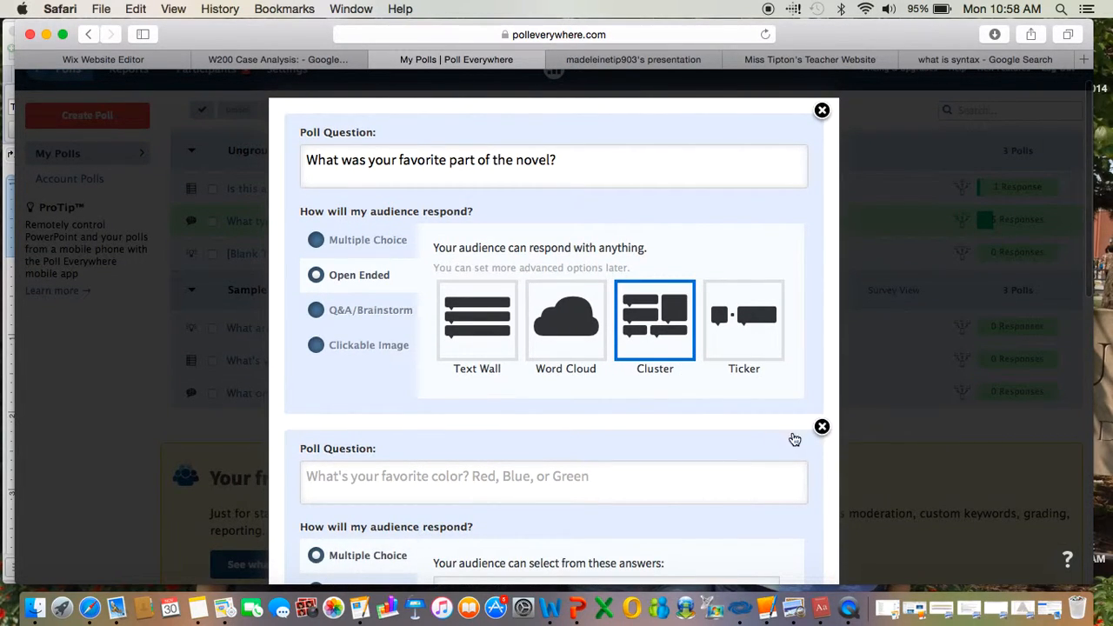
pyautogui.click(822, 427)
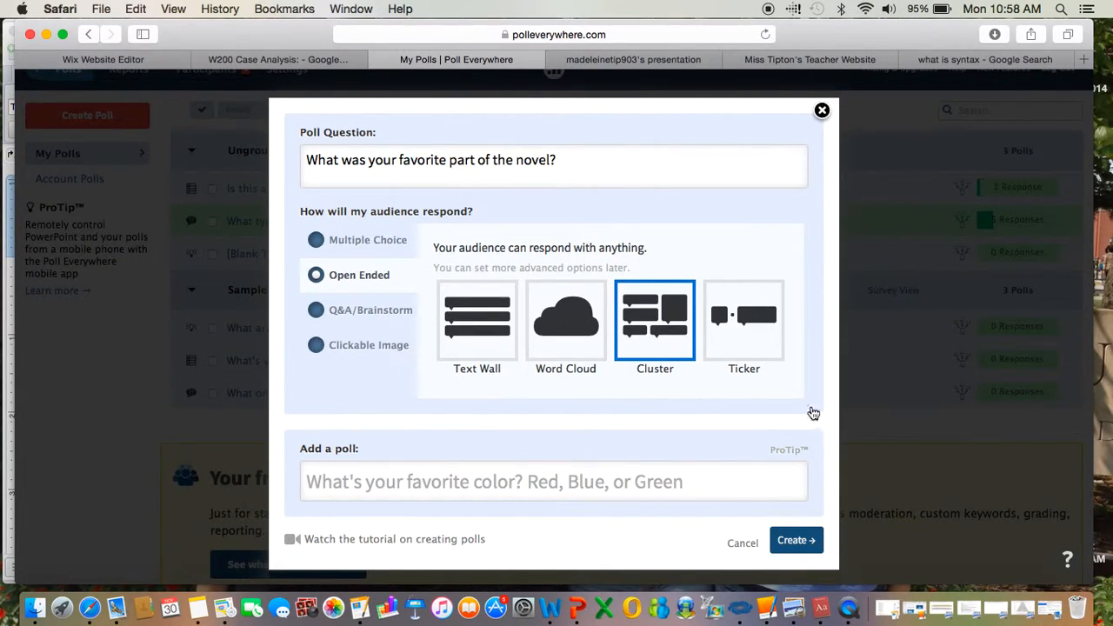
# Step: Create the novel poll and activate it so the audience can respond on the website
pyautogui.scroll(-1, 710, 329)
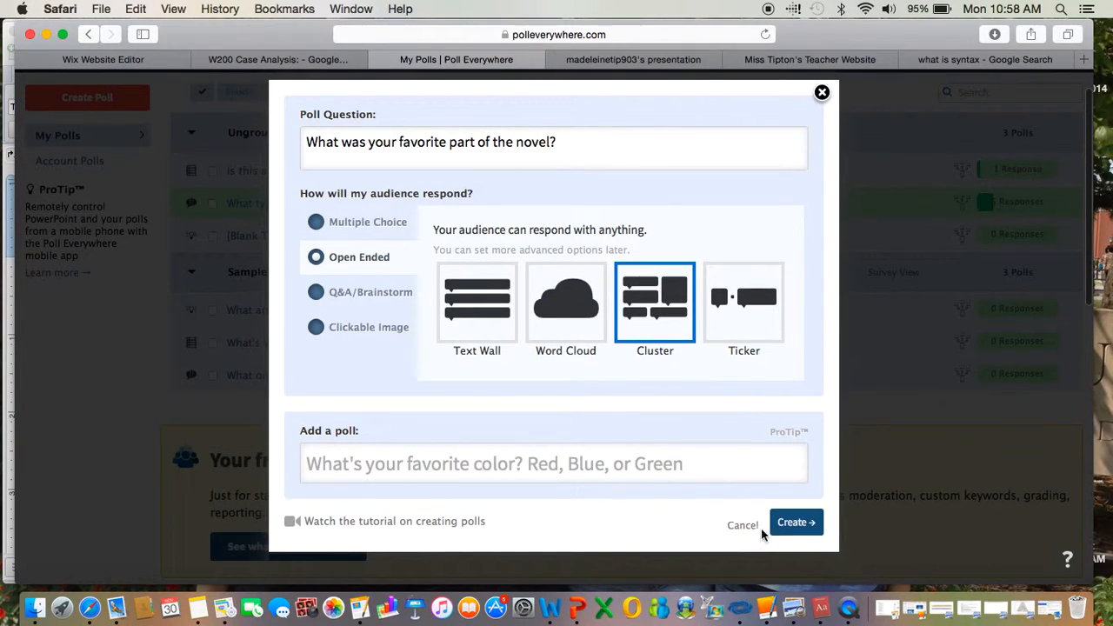
pyautogui.click(795, 522)
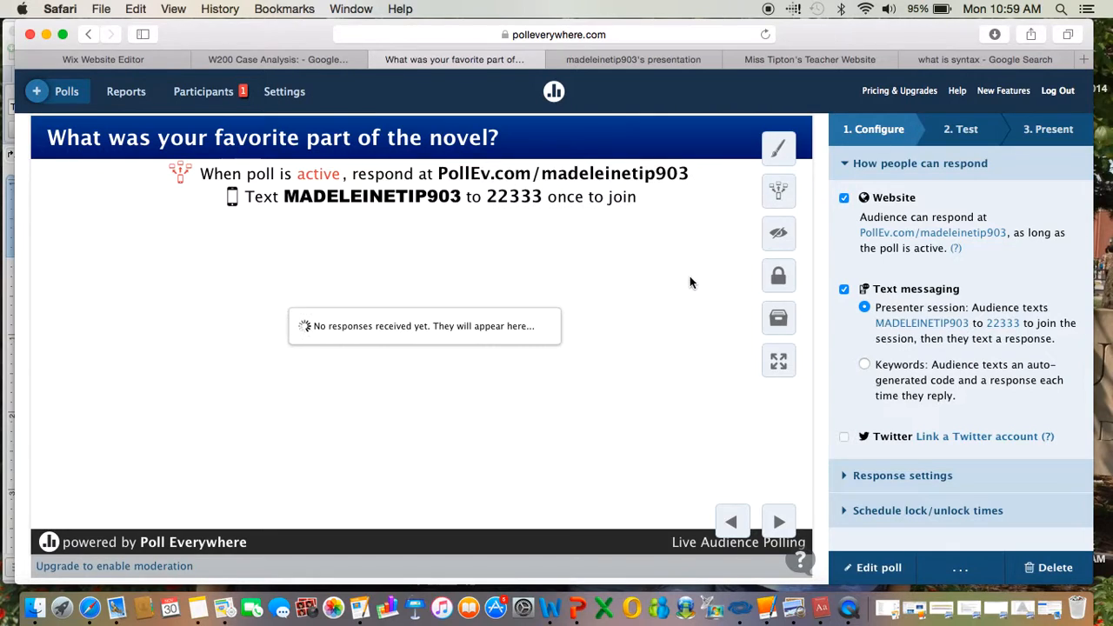
pyautogui.click(775, 200)
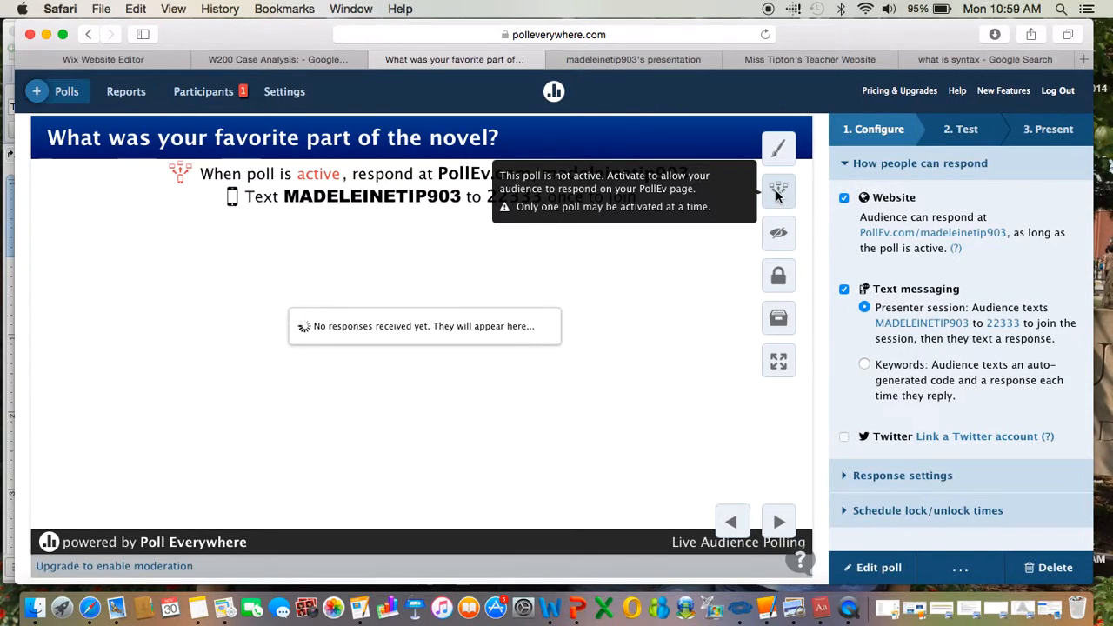
pyautogui.click(777, 193)
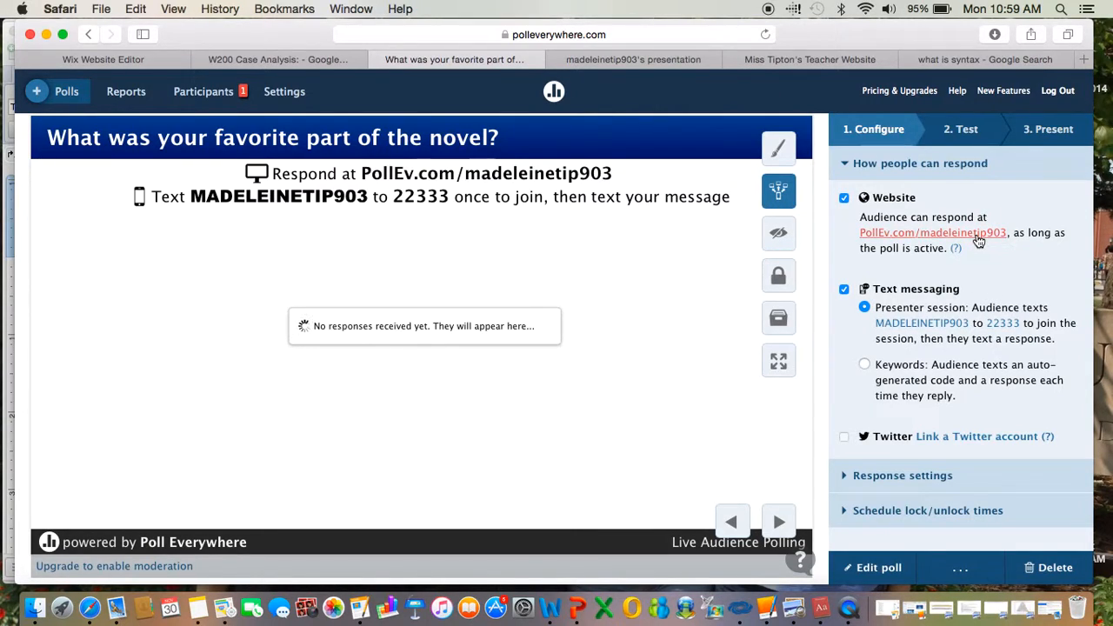
# Step: Copy the poll's PollEv.com response address and open it in the browser tab holding the syntax search
pyautogui.moveTo(1009, 229); pyautogui.dragTo(855, 228)
pyautogui.press('super+c')
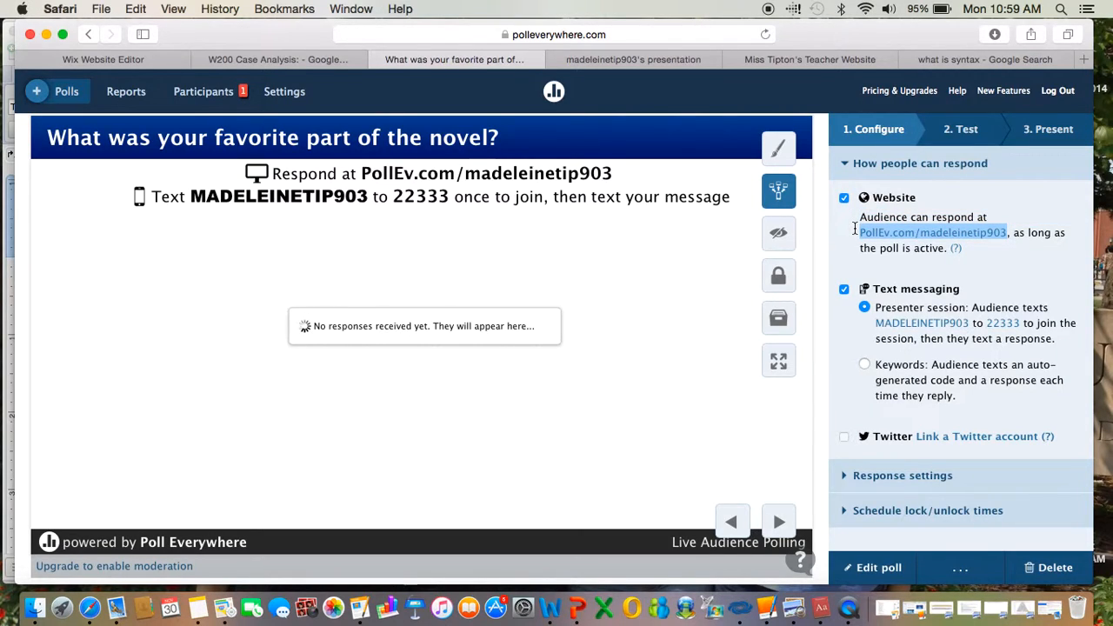
pyautogui.click(964, 58)
pyautogui.click(689, 31)
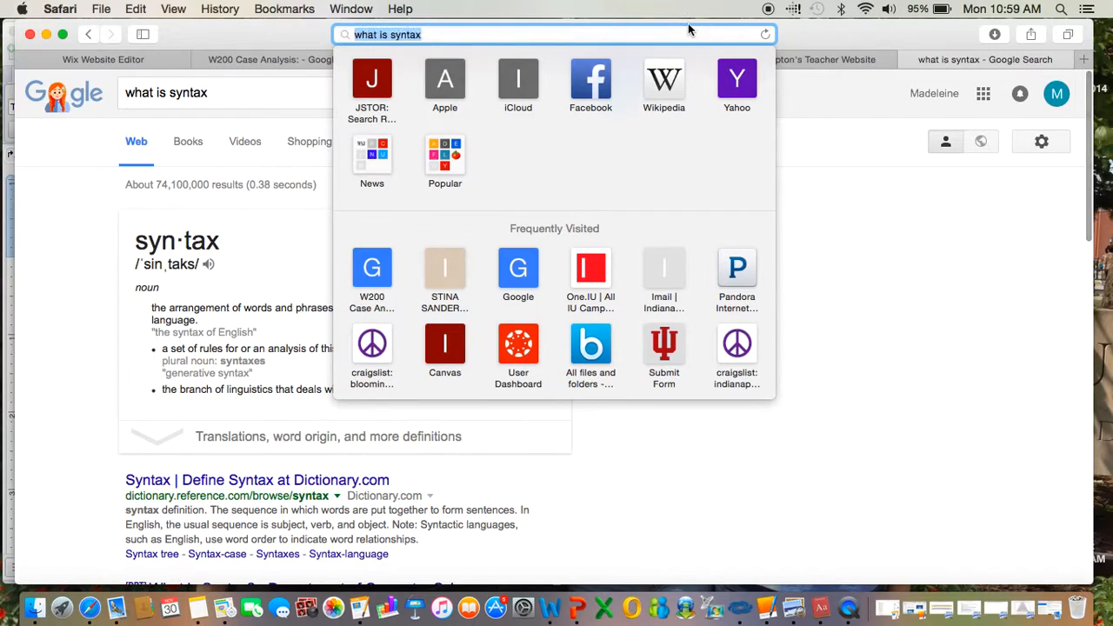
pyautogui.press('super+v')
pyautogui.press('Return')
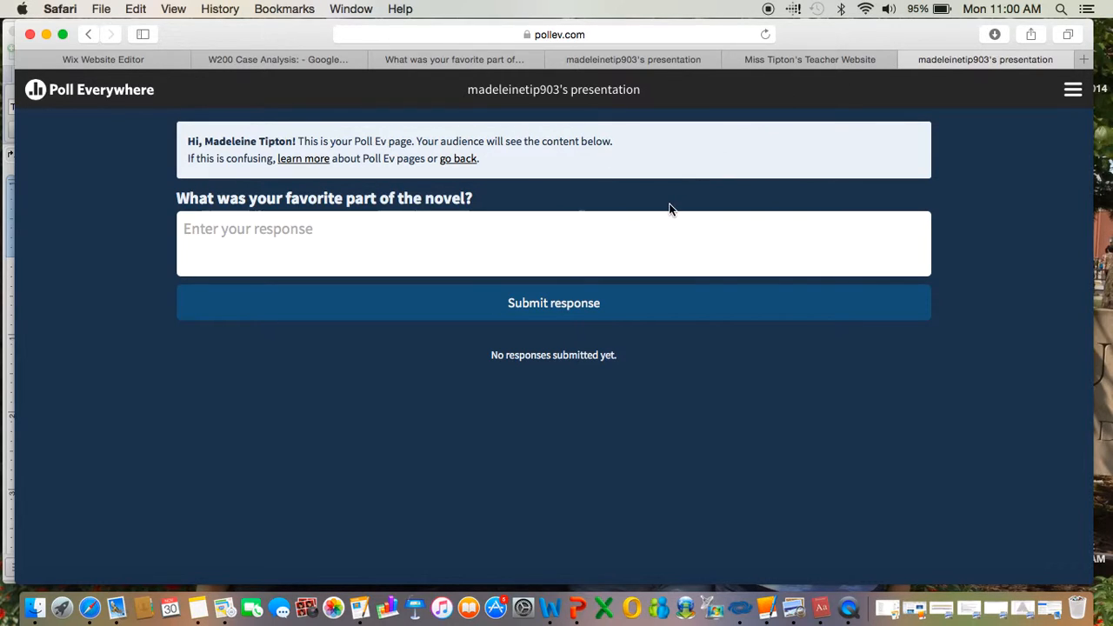
# Step: Submit "I liked the beginning of the novel." as a response on the audience page
pyautogui.write('I liked')
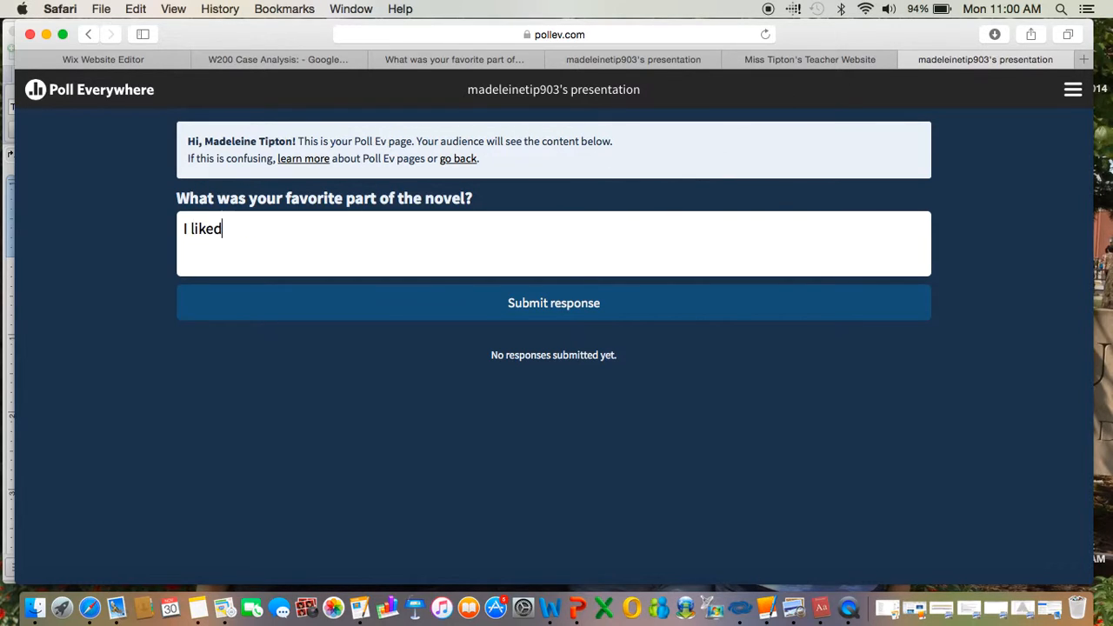
pyautogui.write(' the beginning of the novel.')
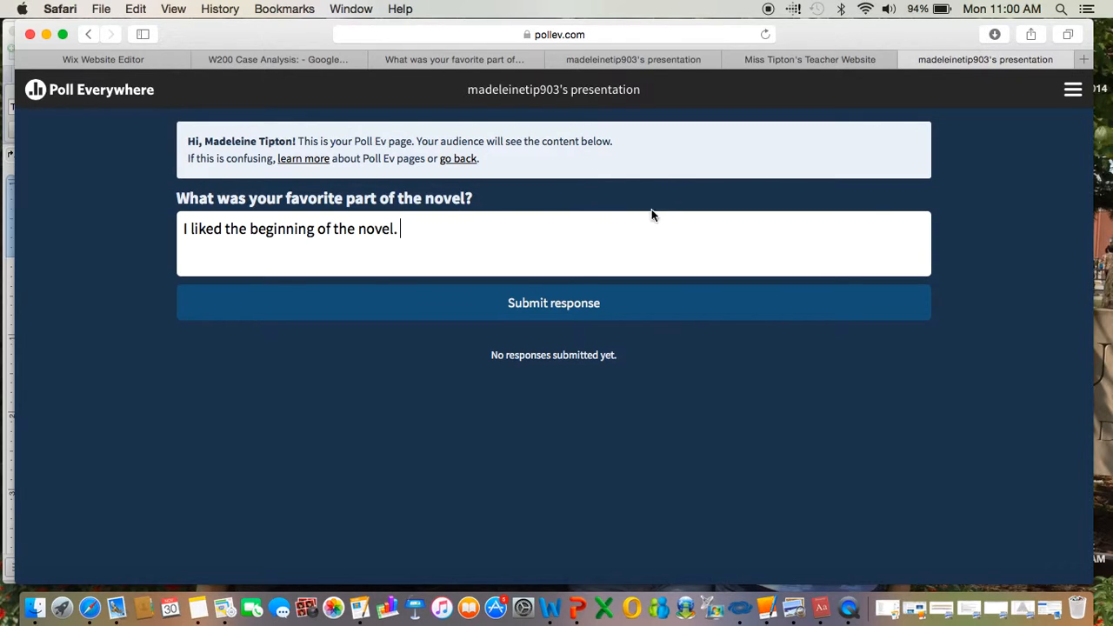
pyautogui.click(526, 302)
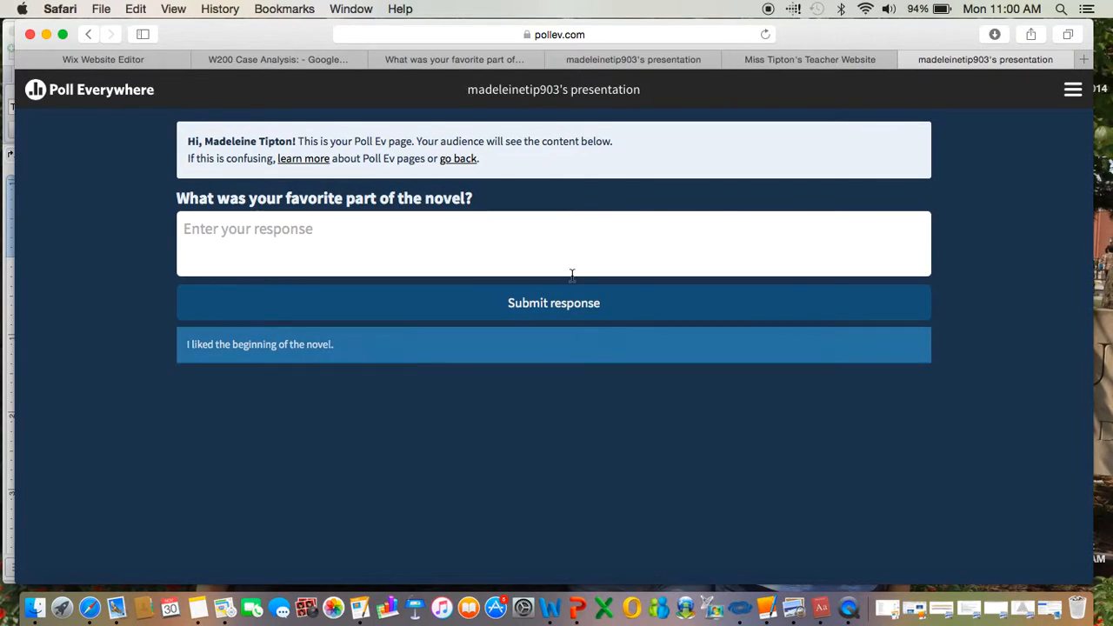
# Step: Submit "I liked the end of the novel." as a second response to the poll
pyautogui.click(617, 234)
pyautogui.write('I li')
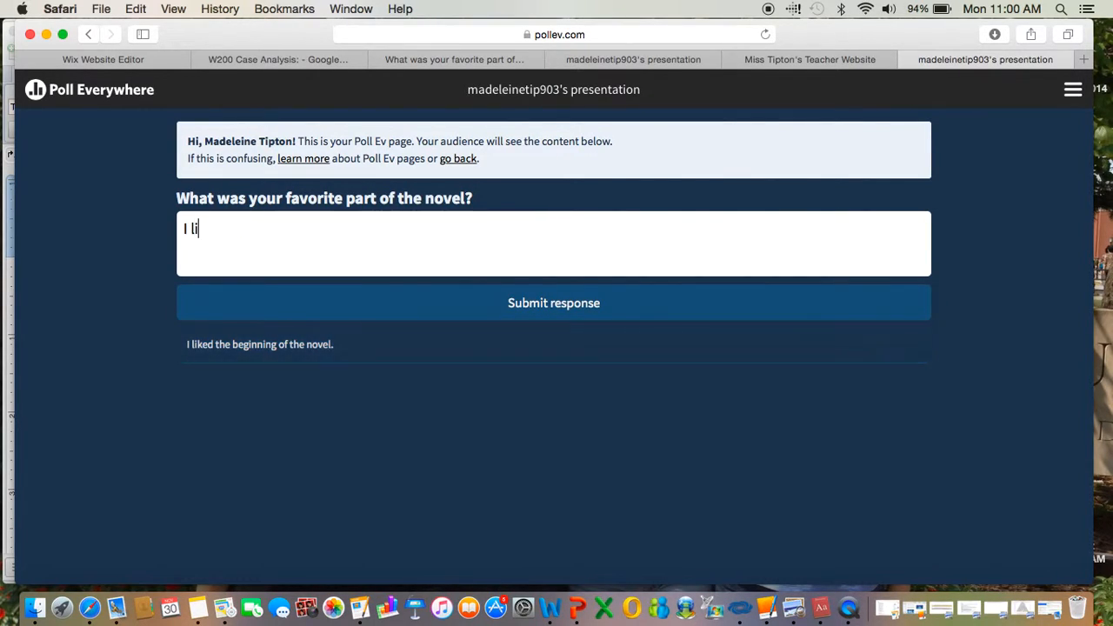
pyautogui.write('ked the n')
pyautogui.write('nd on')
pyautogui.press('BackSpace')
pyautogui.write('f the no')
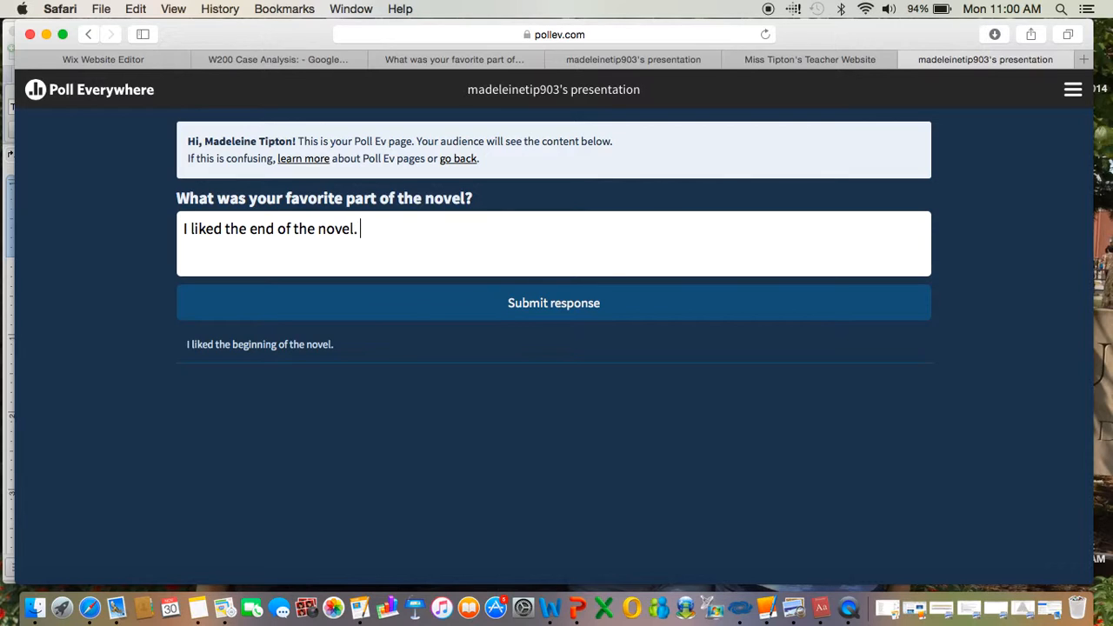
pyautogui.click(568, 306)
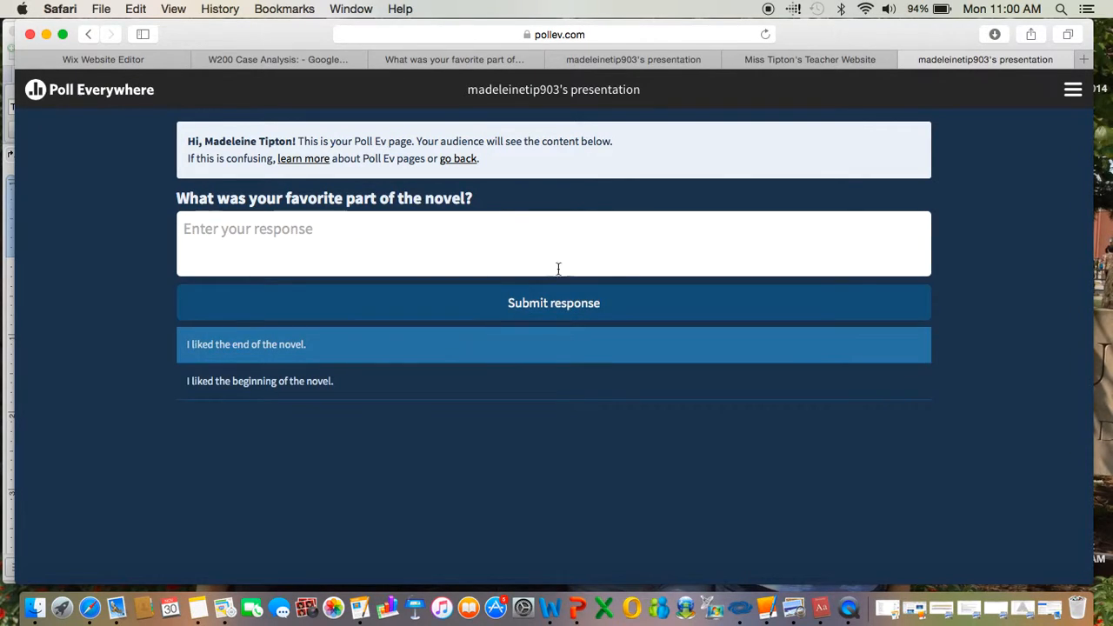
# Step: Compare the two open audience pages and return to the novel poll's results page
pyautogui.click(592, 58)
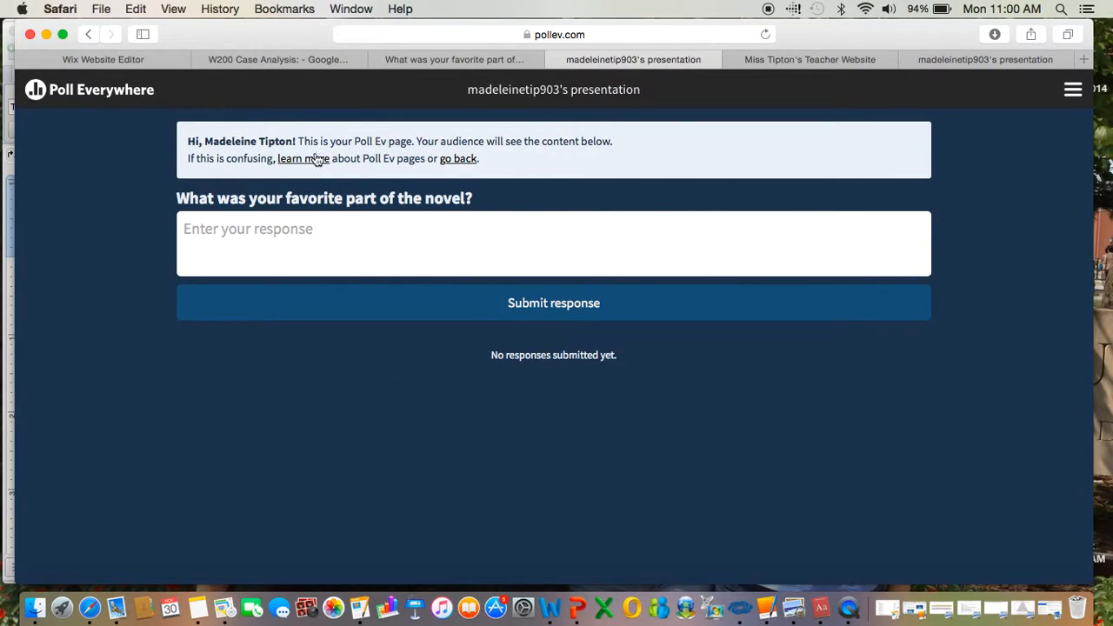
pyautogui.click(958, 59)
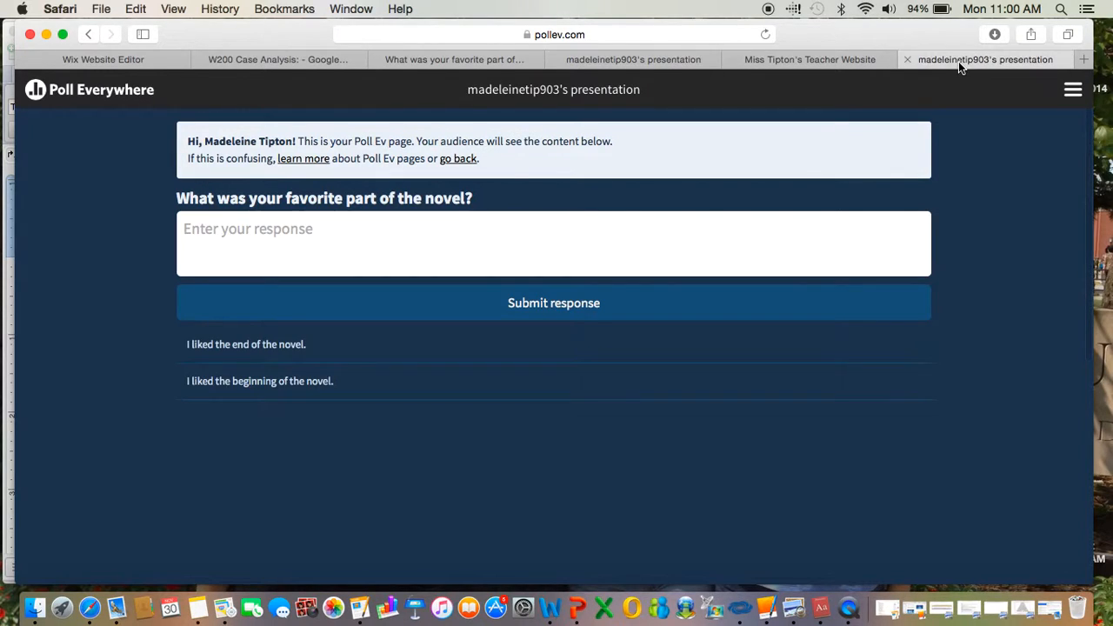
pyautogui.click(655, 61)
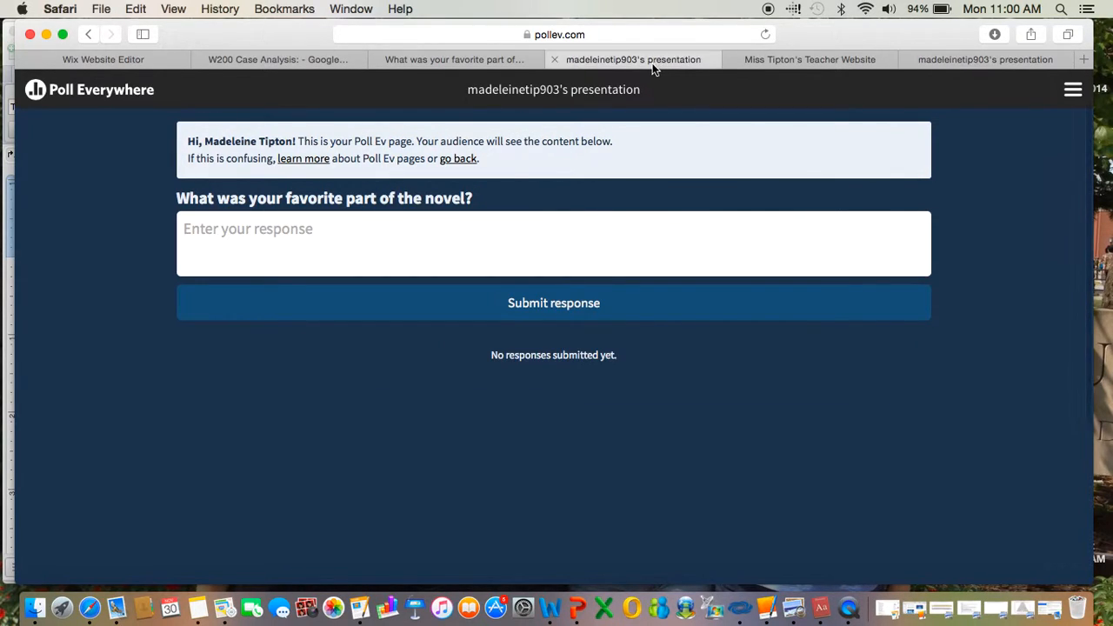
pyautogui.click(418, 62)
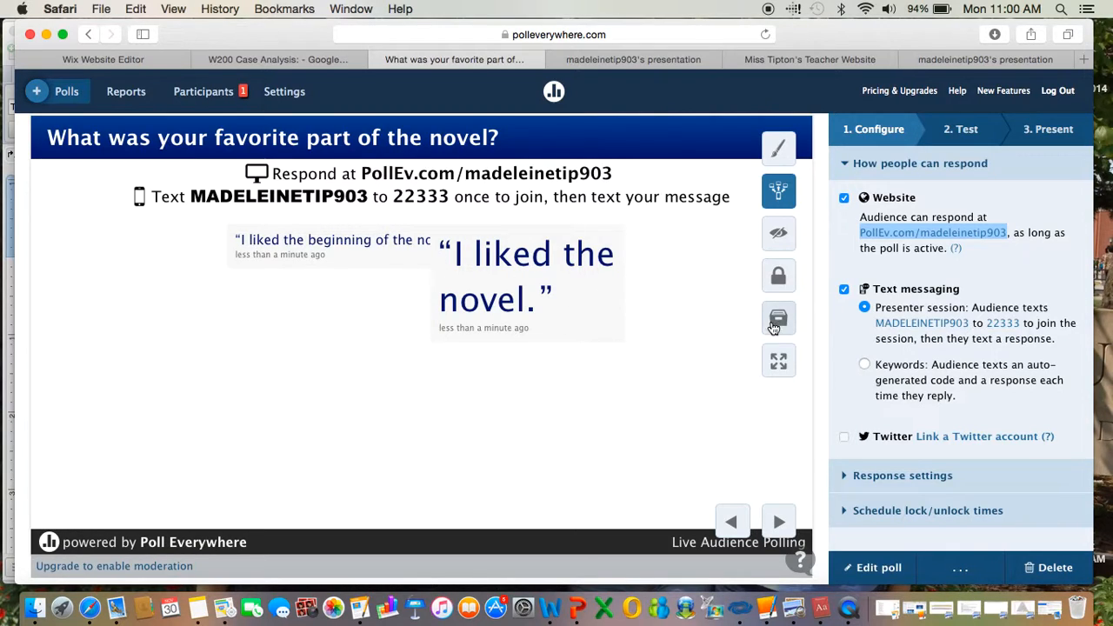
# Step: View the novel poll's results in full screen and return to the normal view
pyautogui.click(771, 375)
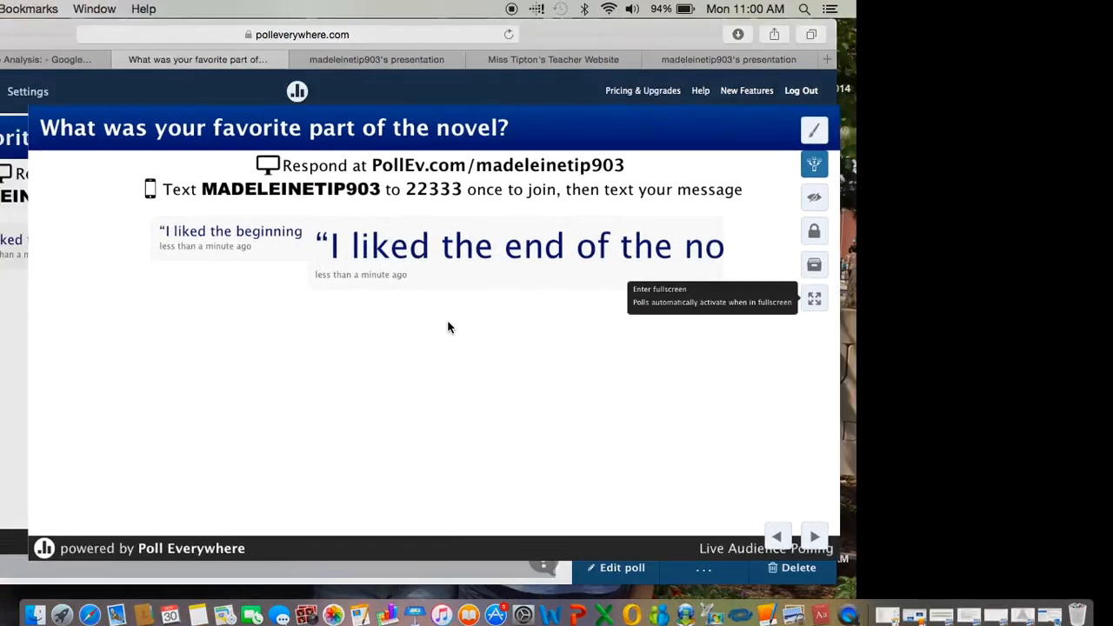
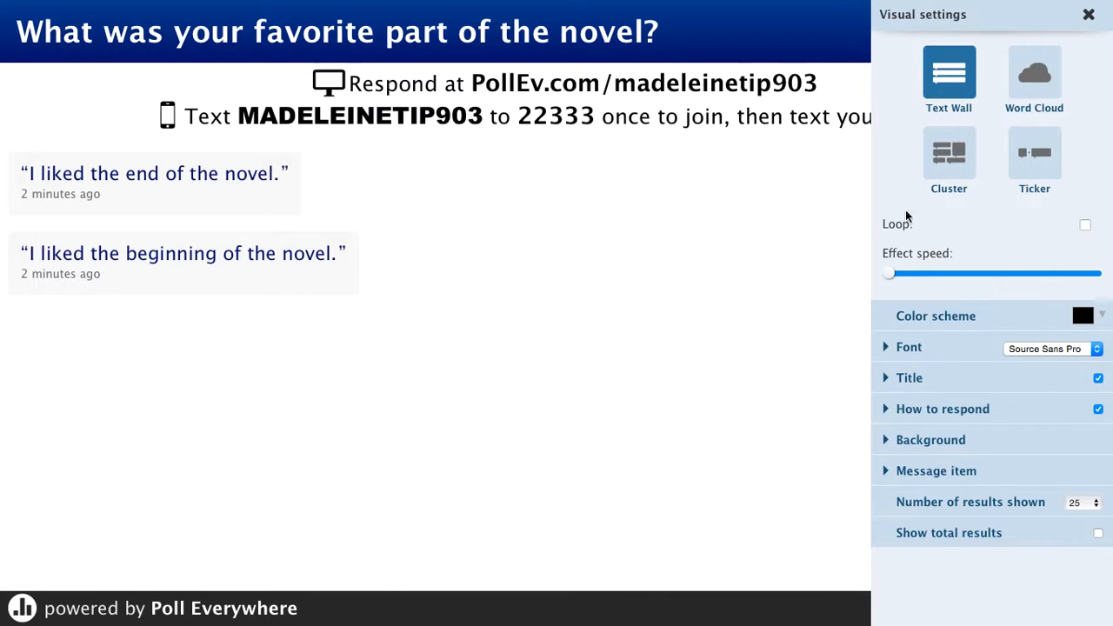
pyautogui.press('Escape')
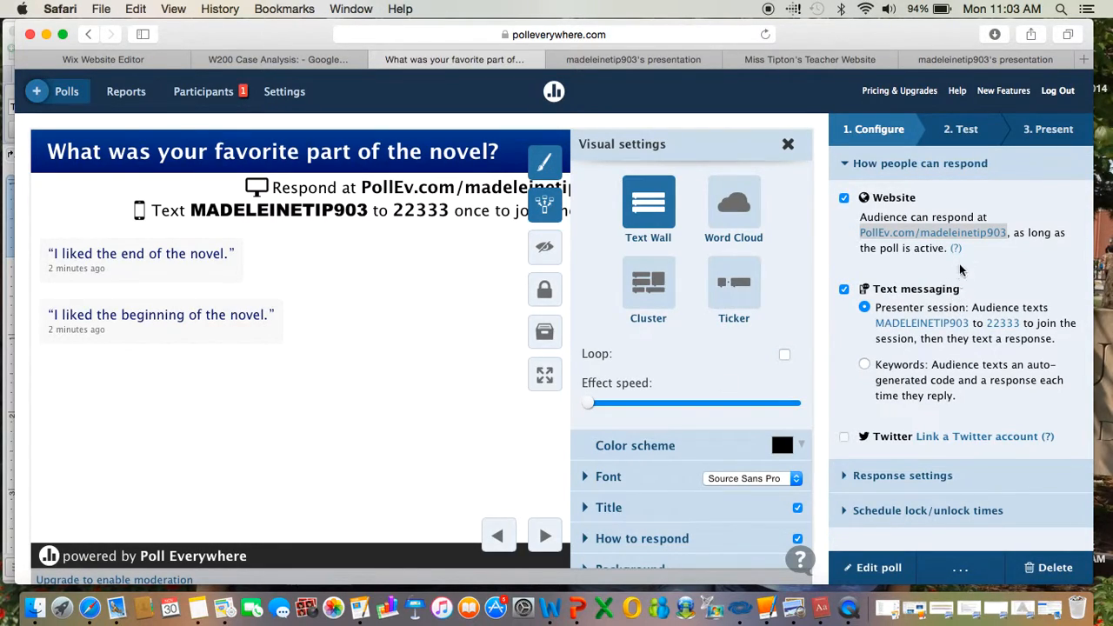
# Step: Submit "I liked the conflict of the novel." as a web test response to the novel poll
pyautogui.click(961, 130)
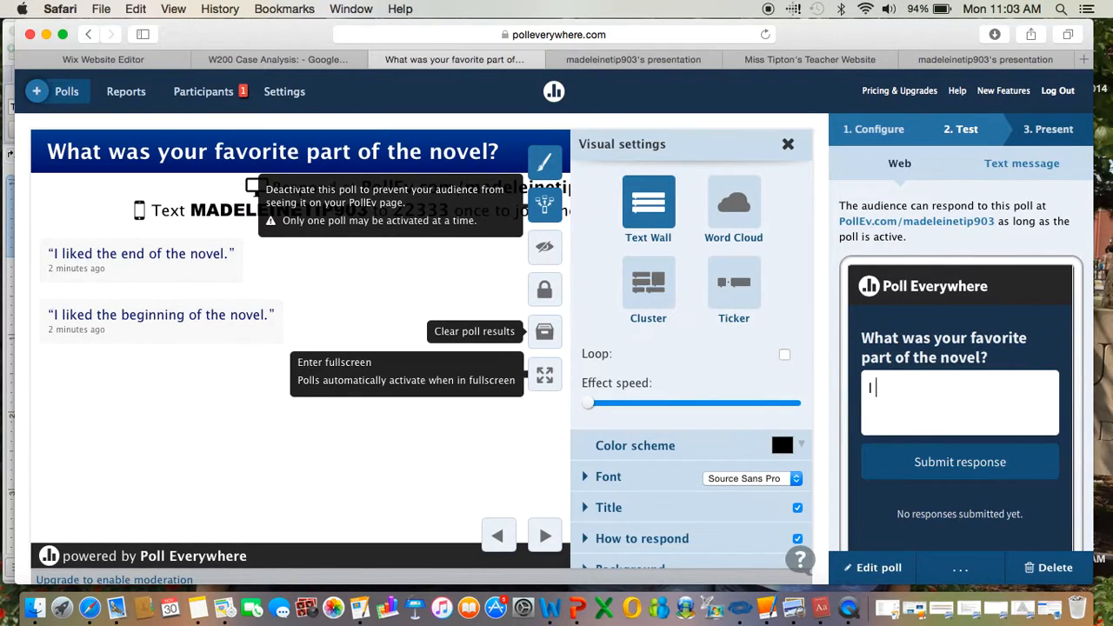
pyautogui.write('I liked the confl')
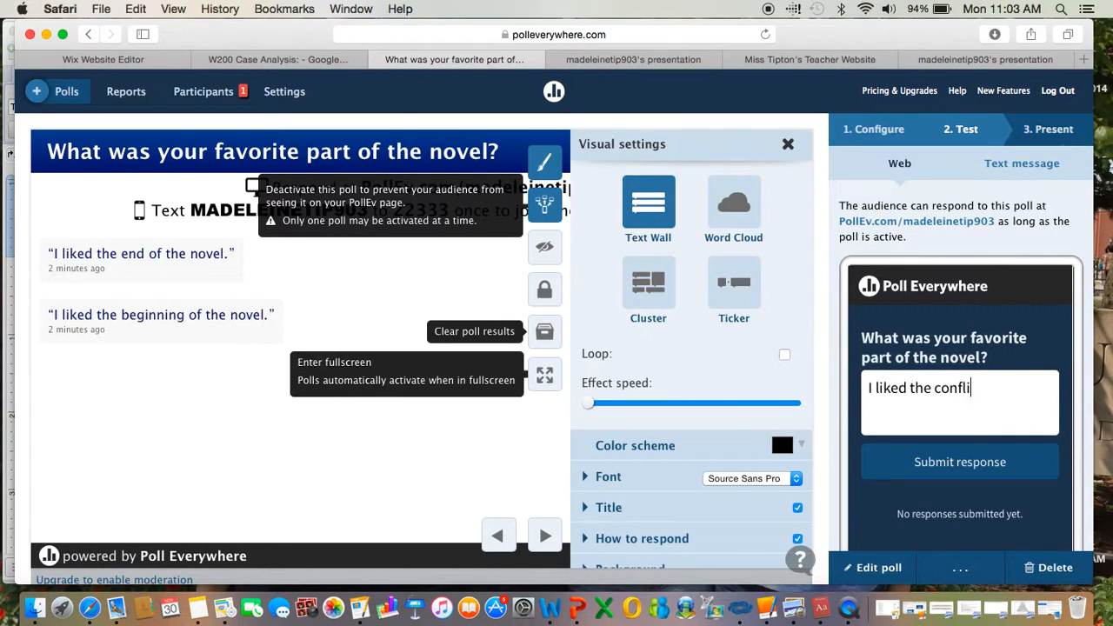
pyautogui.write('ict of the novel.')
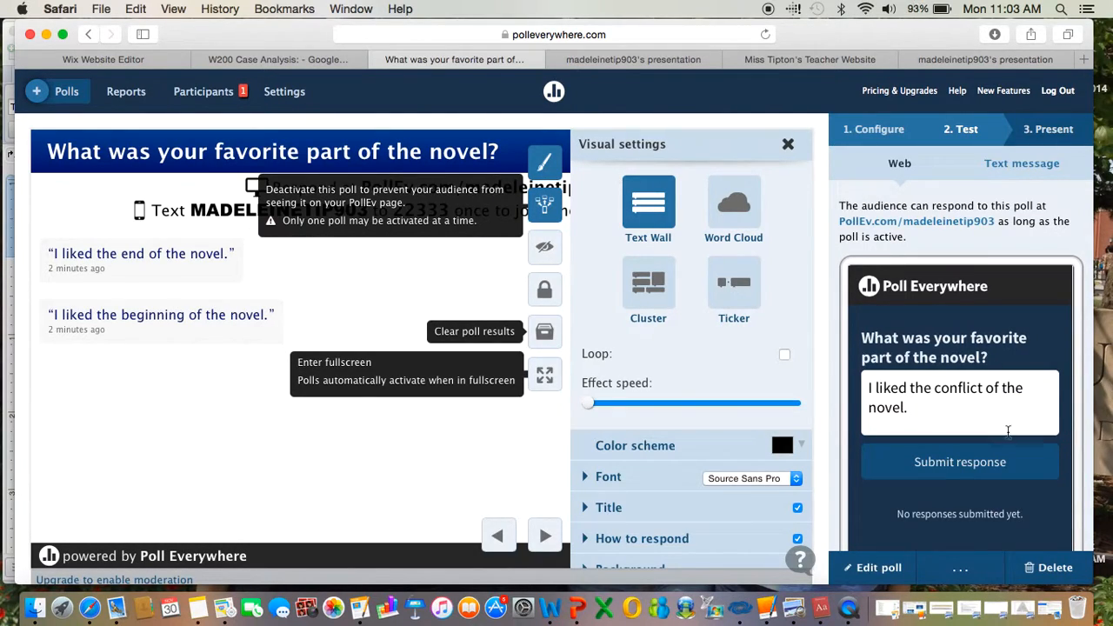
pyautogui.click(925, 462)
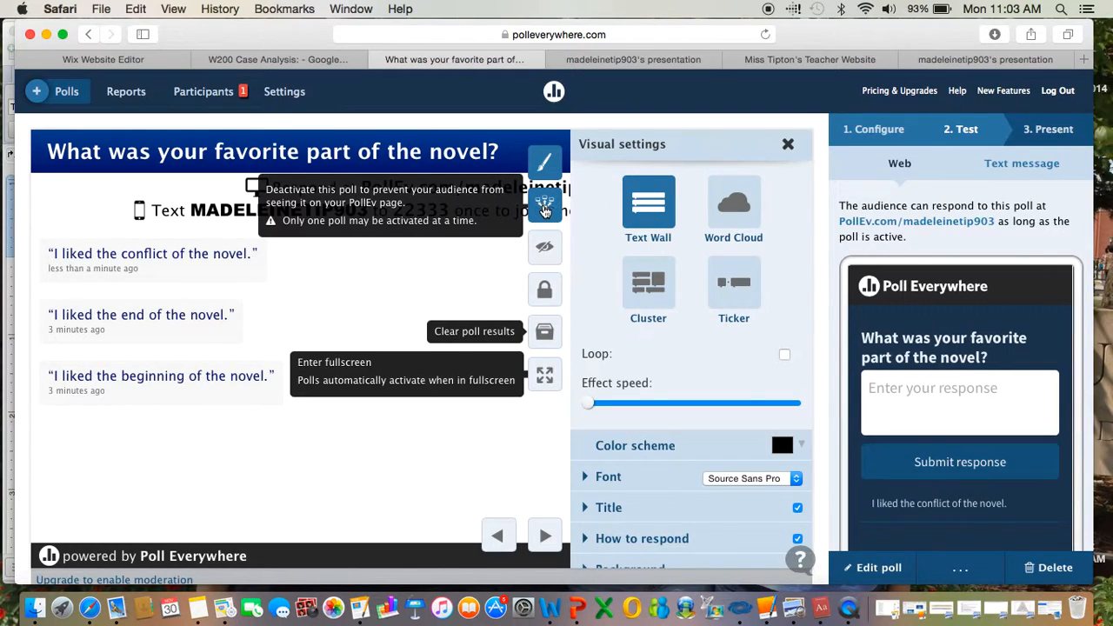
# Step: Deactivate the novel poll, hide its text wall of responses and close the visual settings
pyautogui.click(545, 207)
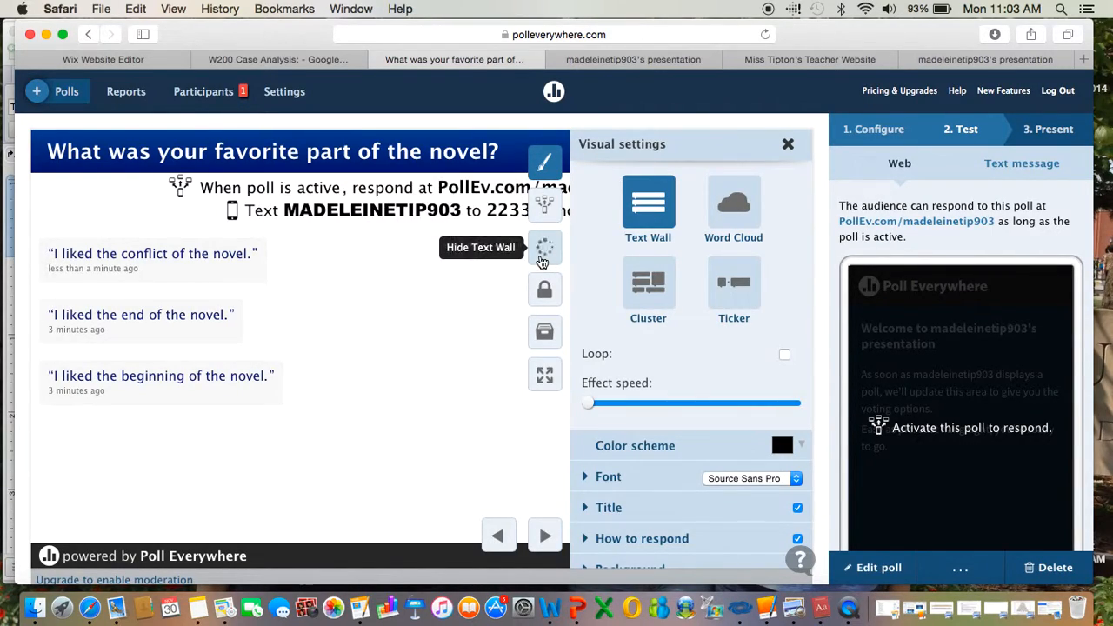
pyautogui.click(544, 251)
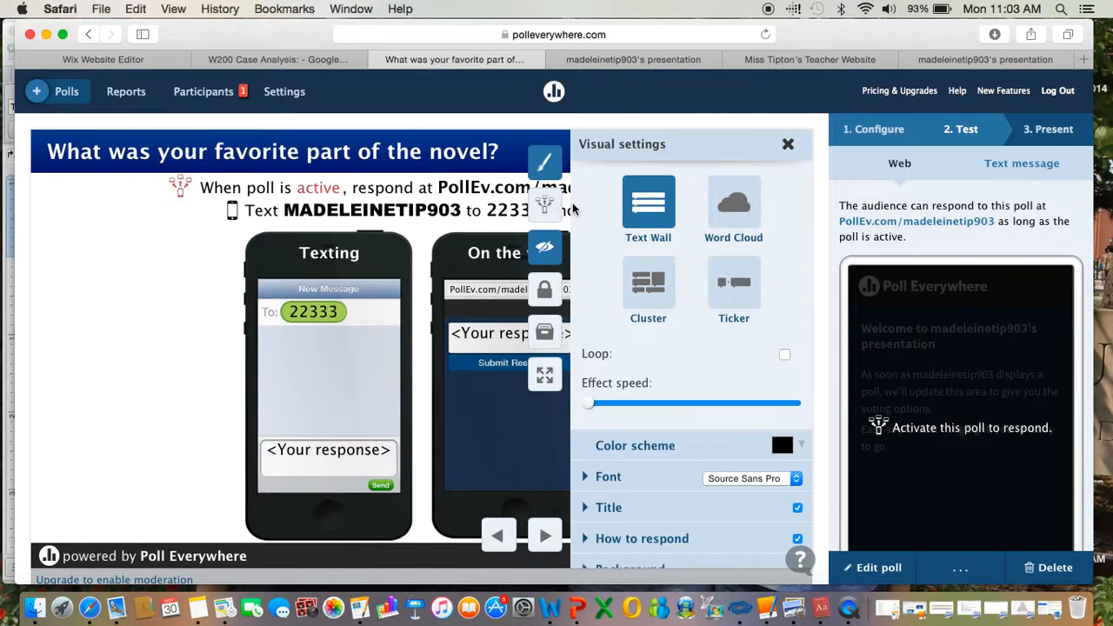
pyautogui.click(788, 145)
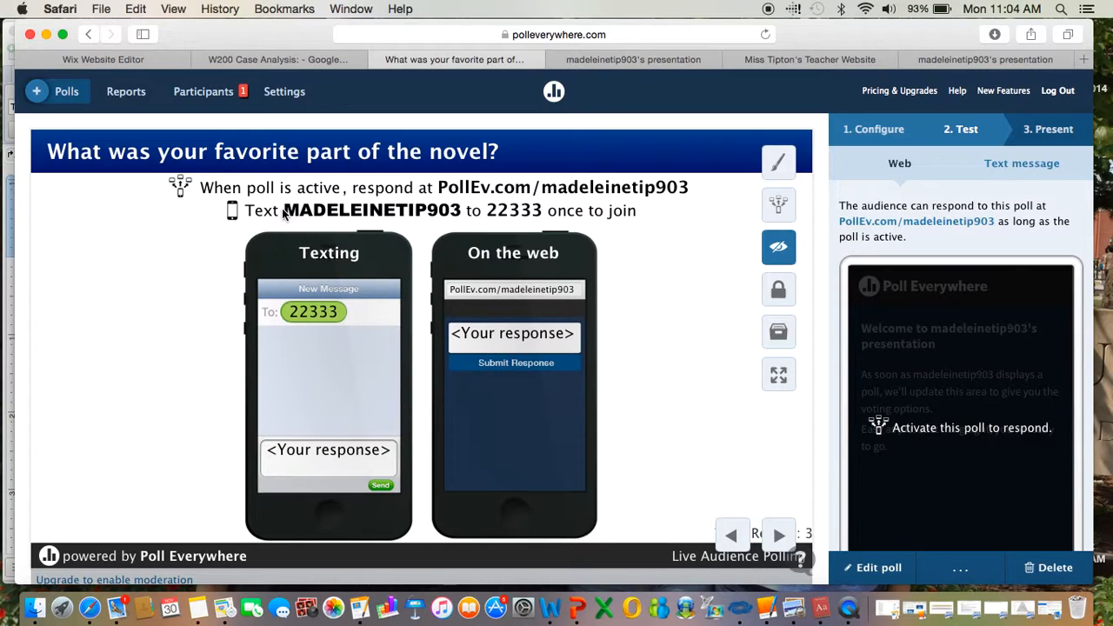
# Step: Examine the poll's texting and web response instructions, highlighting the text number and the join keyword
pyautogui.moveTo(283, 213); pyautogui.dragTo(550, 213)
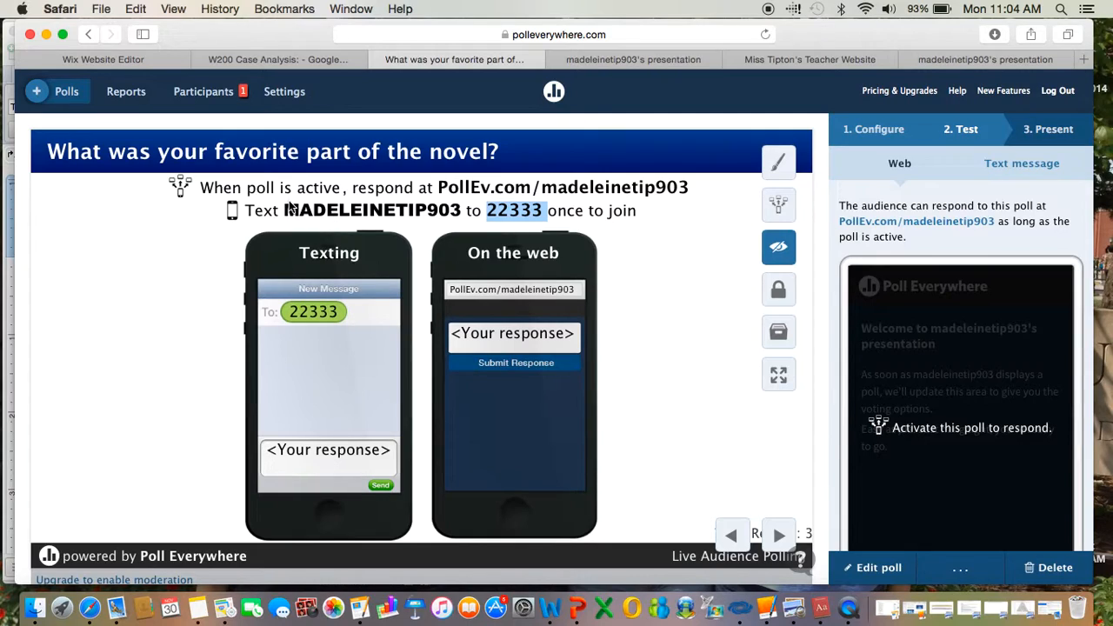
pyautogui.moveTo(285, 213); pyautogui.dragTo(467, 218)
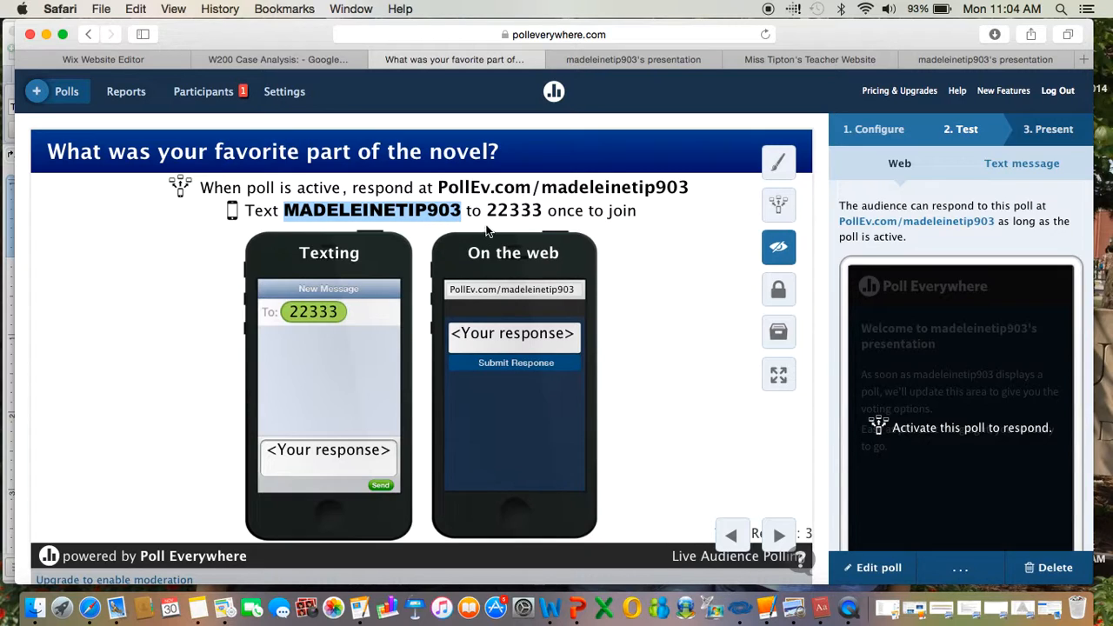
pyautogui.click(405, 275)
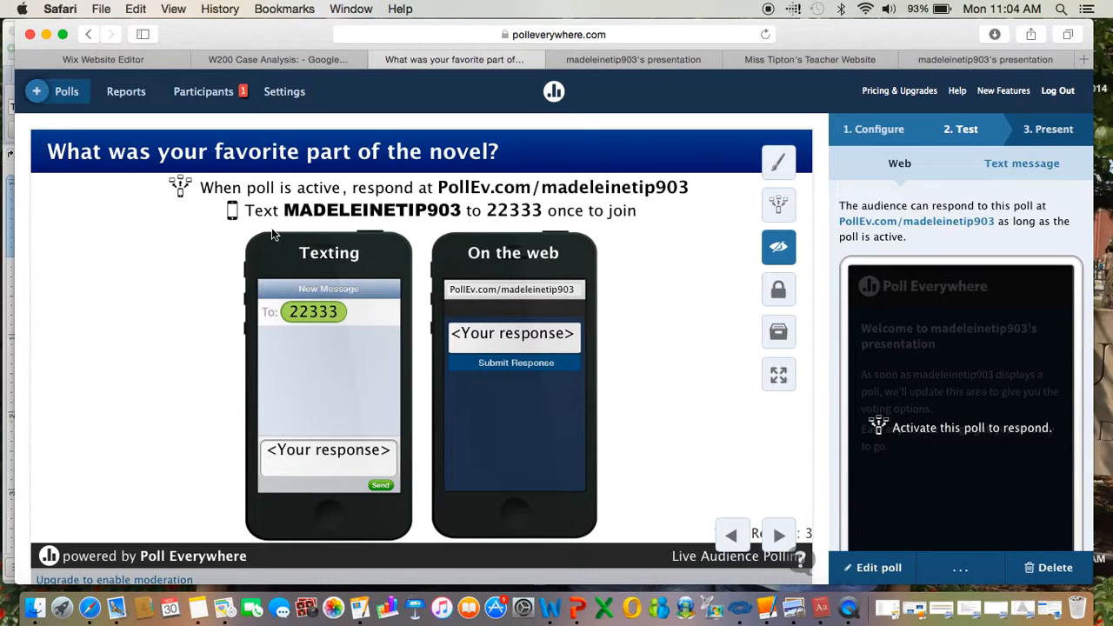
pyautogui.moveTo(277, 233); pyautogui.dragTo(410, 386)
pyautogui.click(217, 352)
pyautogui.scroll(-3, 897, 172)
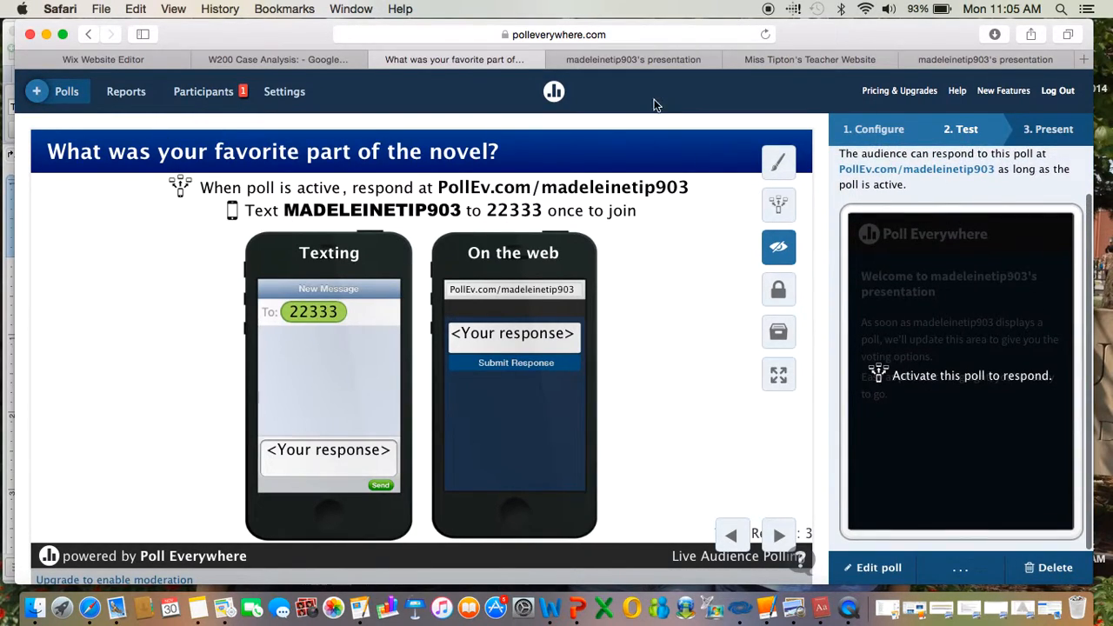
# Step: Go to polleverywhere.com and open the list of own polls
pyautogui.click(624, 37)
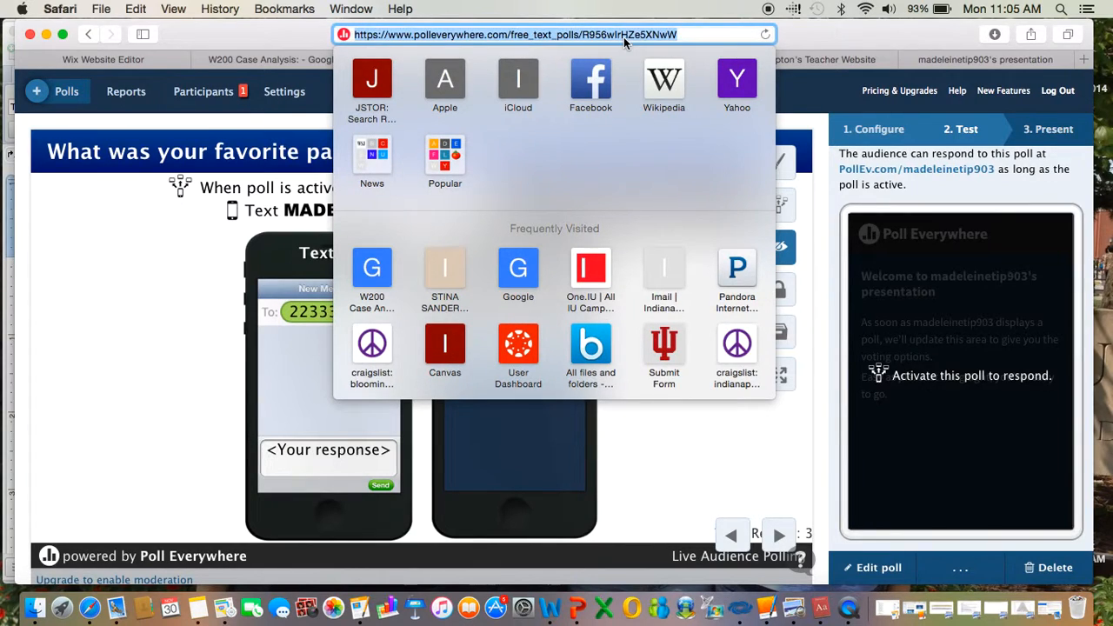
pyautogui.write('polleverywhere.com')
pyautogui.press('Return')
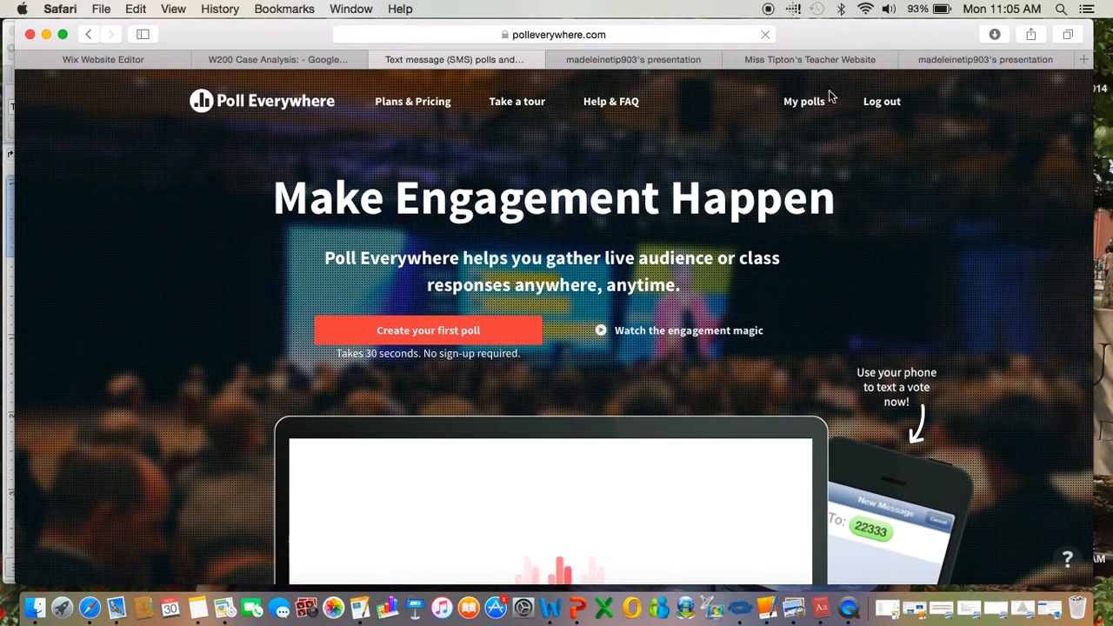
pyautogui.click(804, 101)
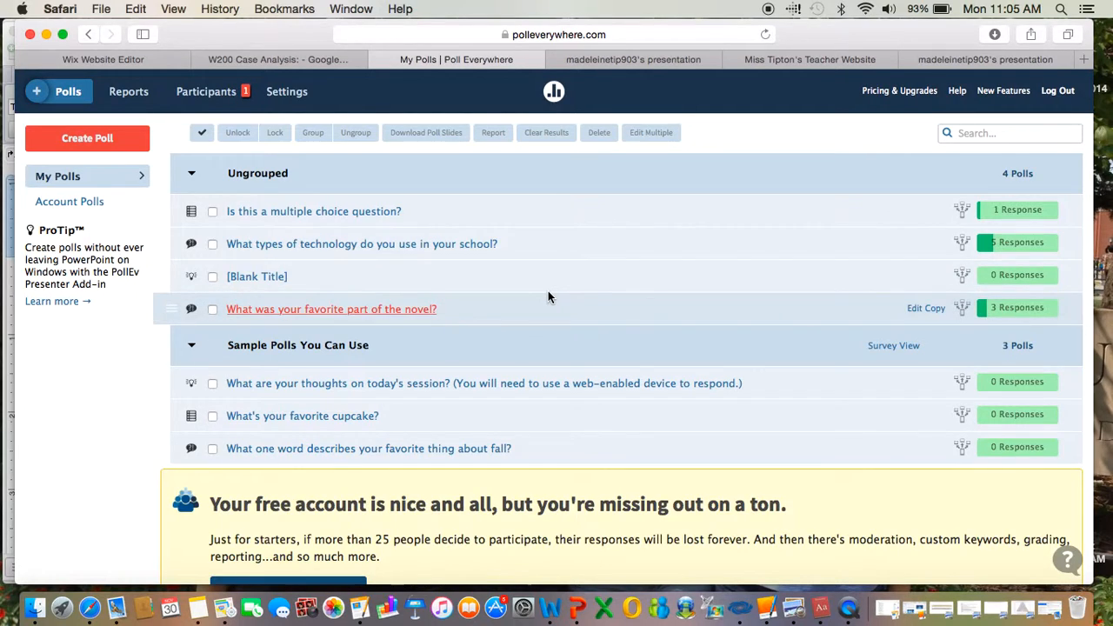
# Step: Create a new poll with the Q&A/Brainstorm response type and the question left blank
pyautogui.click(76, 138)
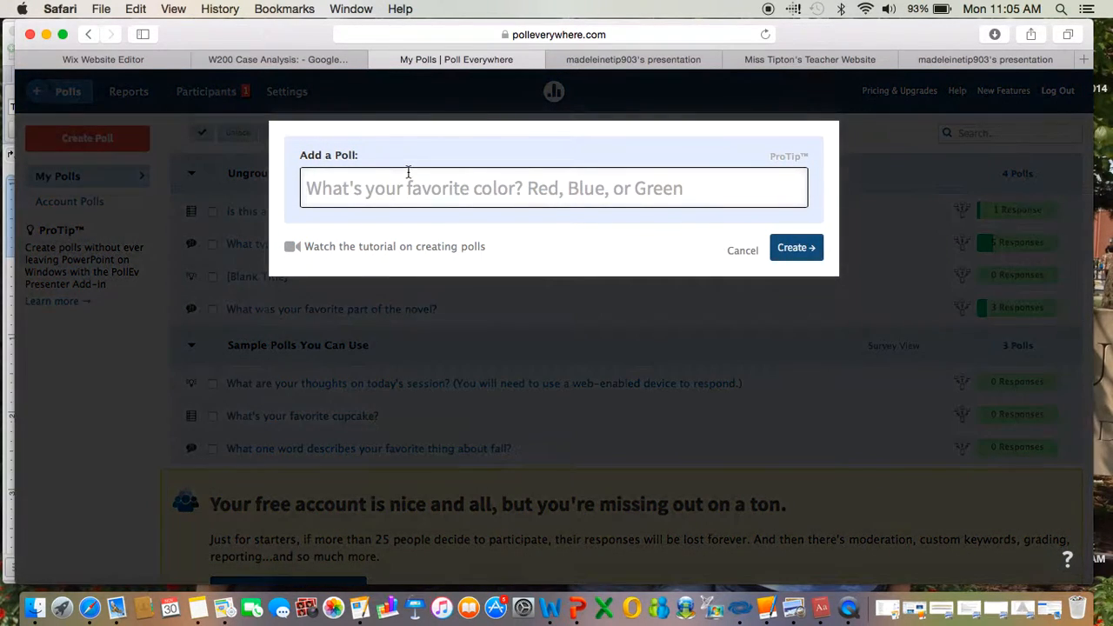
pyautogui.write('a')
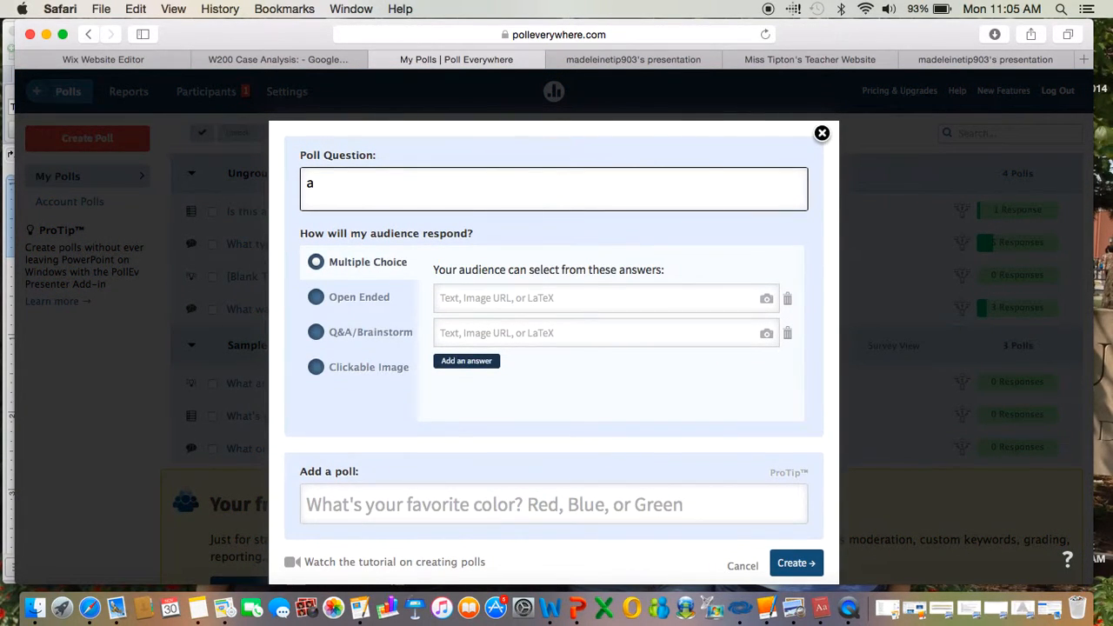
pyautogui.press('BackSpace')
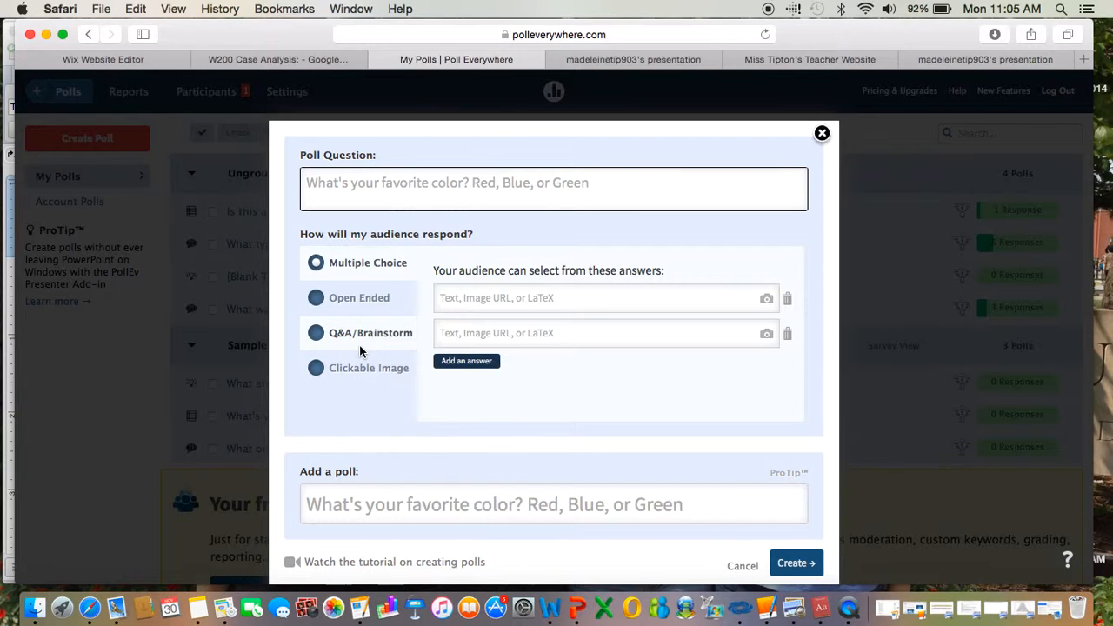
pyautogui.click(359, 345)
pyautogui.scroll(-1, 556, 331)
pyautogui.scroll(-1, 556, 331)
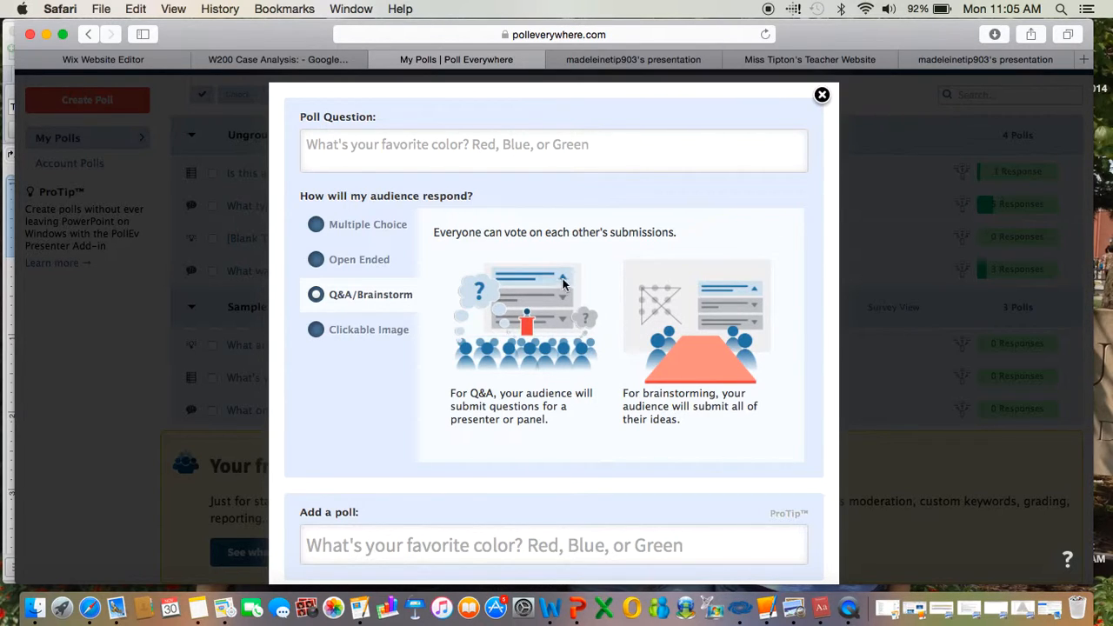
pyautogui.scroll(-5, 671, 326)
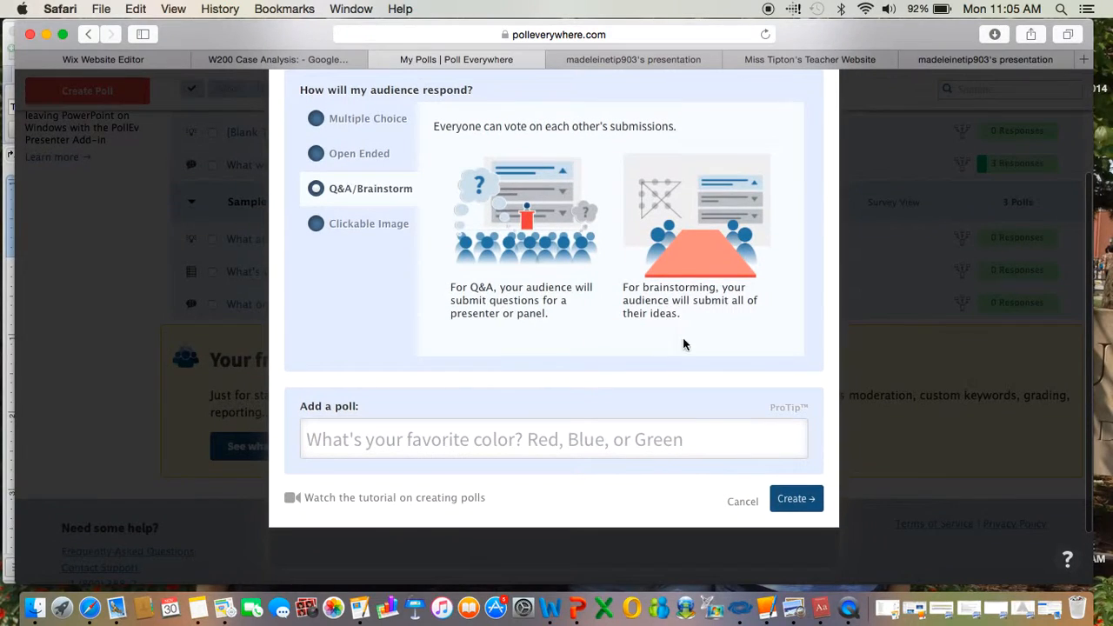
pyautogui.click(793, 499)
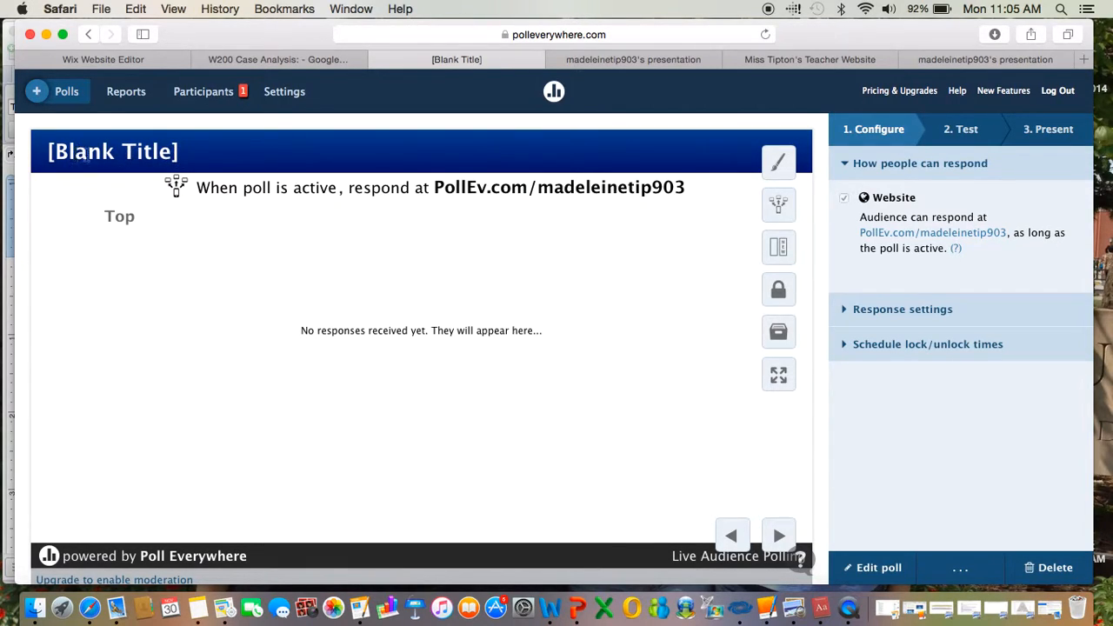
# Step: Return to the poll creation form from the blank poll's page
pyautogui.click(88, 34)
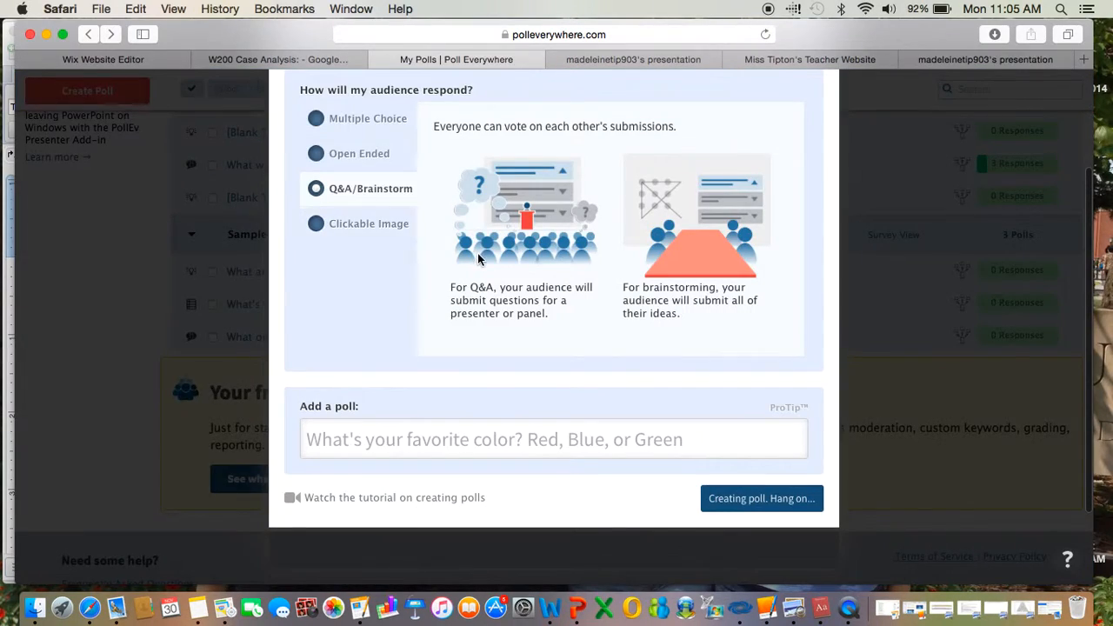
pyautogui.scroll(3, 478, 272)
# Step: Try to create a Q&A/Brainstorm poll asking "Do you think that English class is necessary?"
pyautogui.click(413, 169)
pyautogui.write('WH')
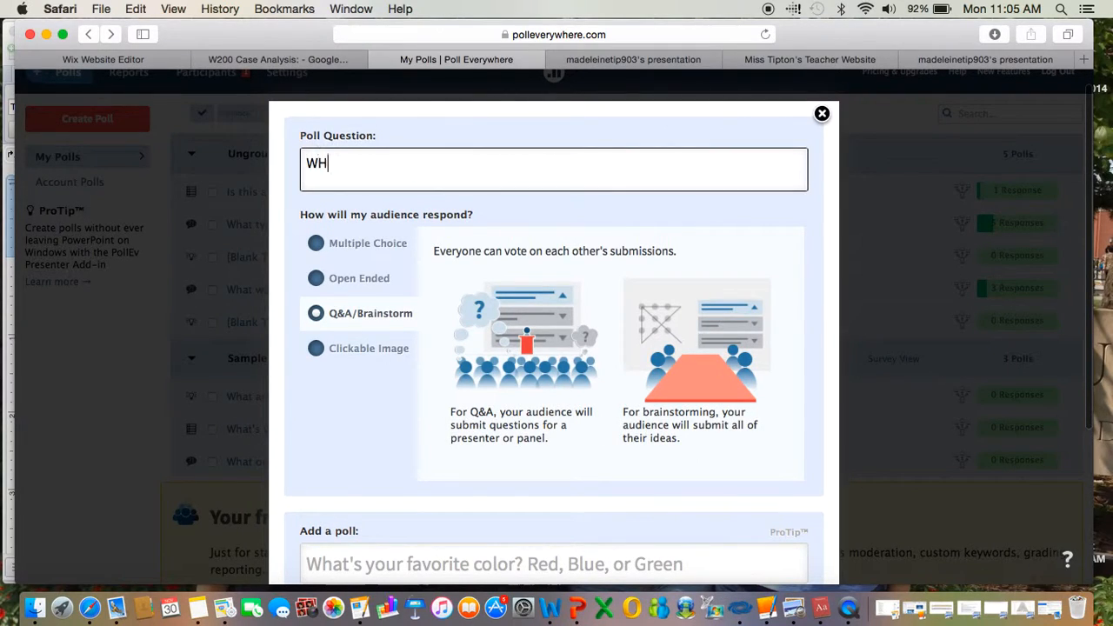
pyautogui.press('BackSpace')
pyautogui.press('BackSpace')
pyautogui.write('Do you tin')
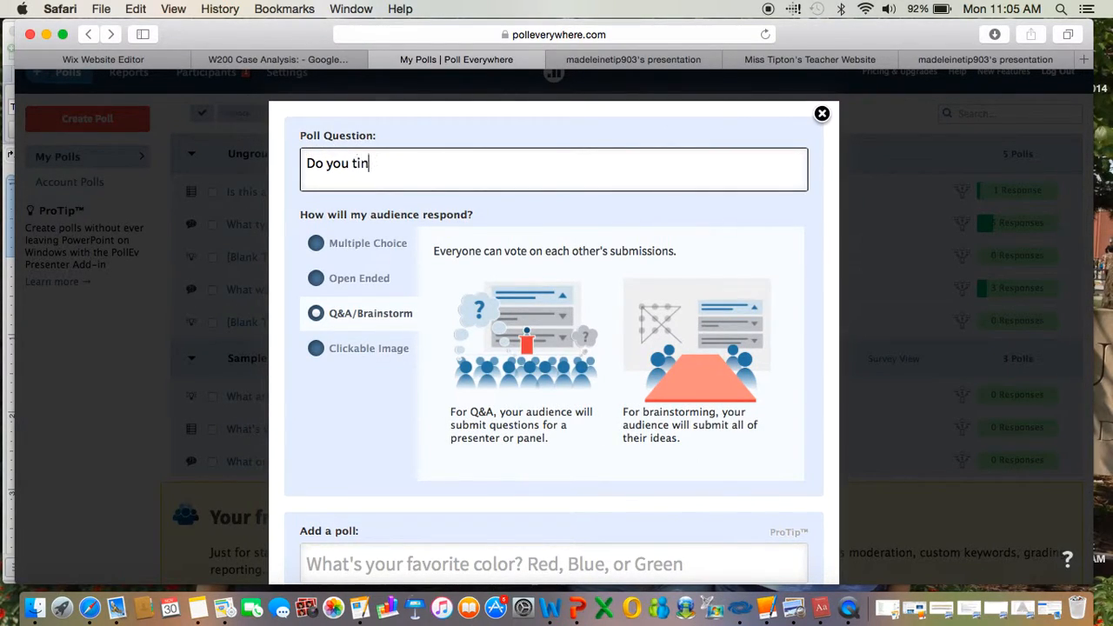
pyautogui.write(' think that')
pyautogui.press('BackSpace')
pyautogui.press('BackSpace')
pyautogui.press('BackSpace')
pyautogui.press('BackSpace')
pyautogui.press('BackSpace')
pyautogui.press('BackSpace')
pyautogui.press('BackSpace')
pyautogui.press('BackSpace')
pyautogui.press('BackSpace')
pyautogui.press('BackSpace')
pyautogui.press('BackSpace')
pyautogui.press('BackSpace')
pyautogui.press('BackSpace')
pyautogui.press('BackSpace')
pyautogui.press('BackSpace')
pyautogui.press('BackSpace')
pyautogui.press('BackSpace')
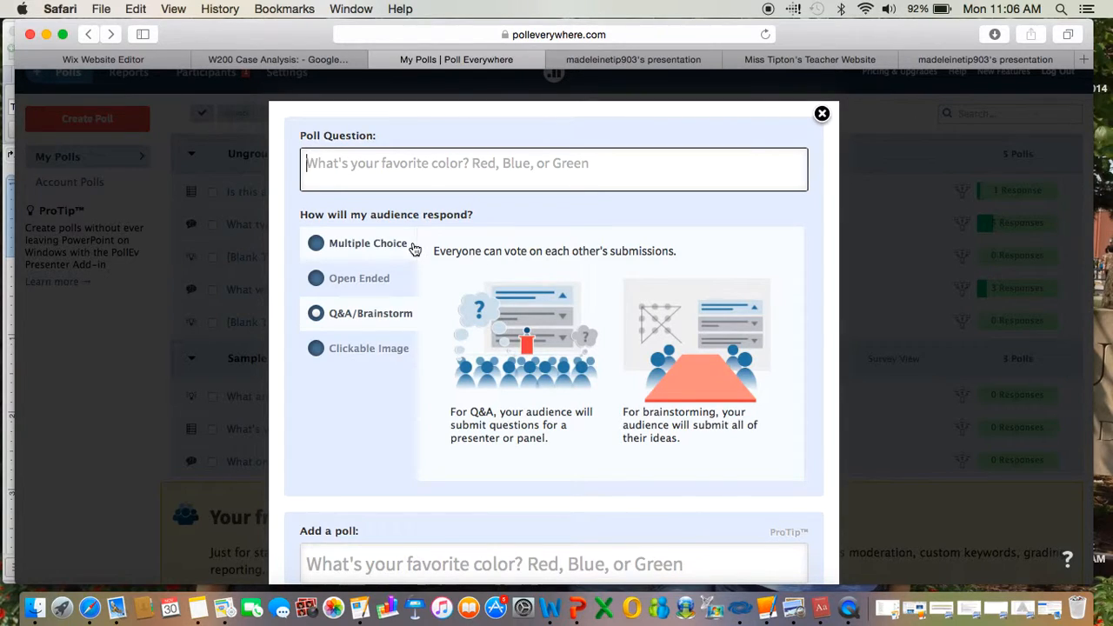
pyautogui.write('Do you')
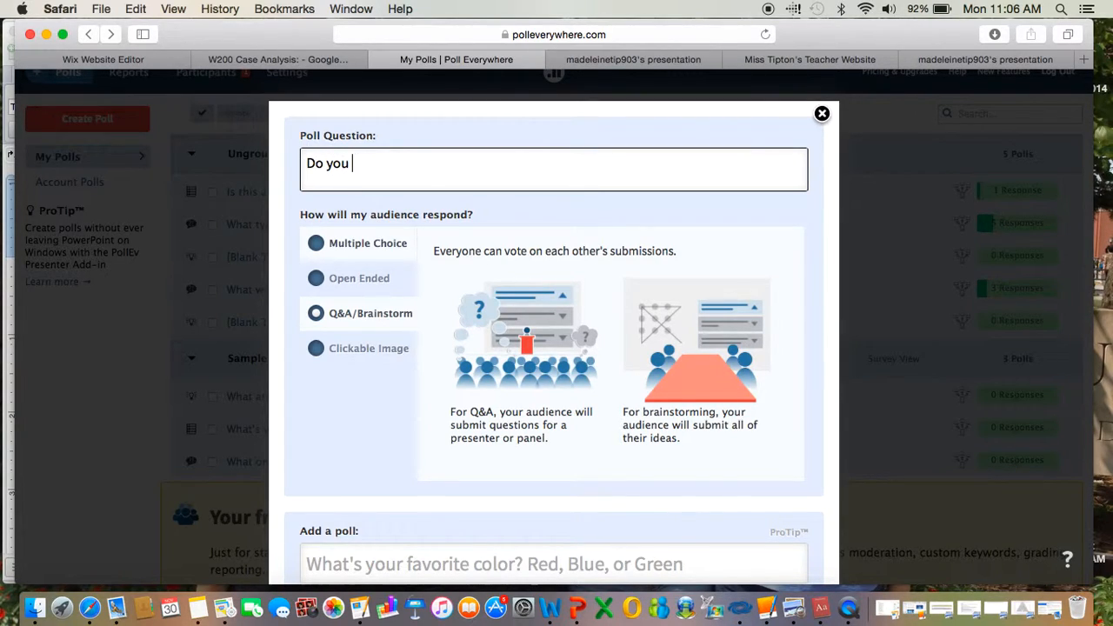
pyautogui.write('think that Engl')
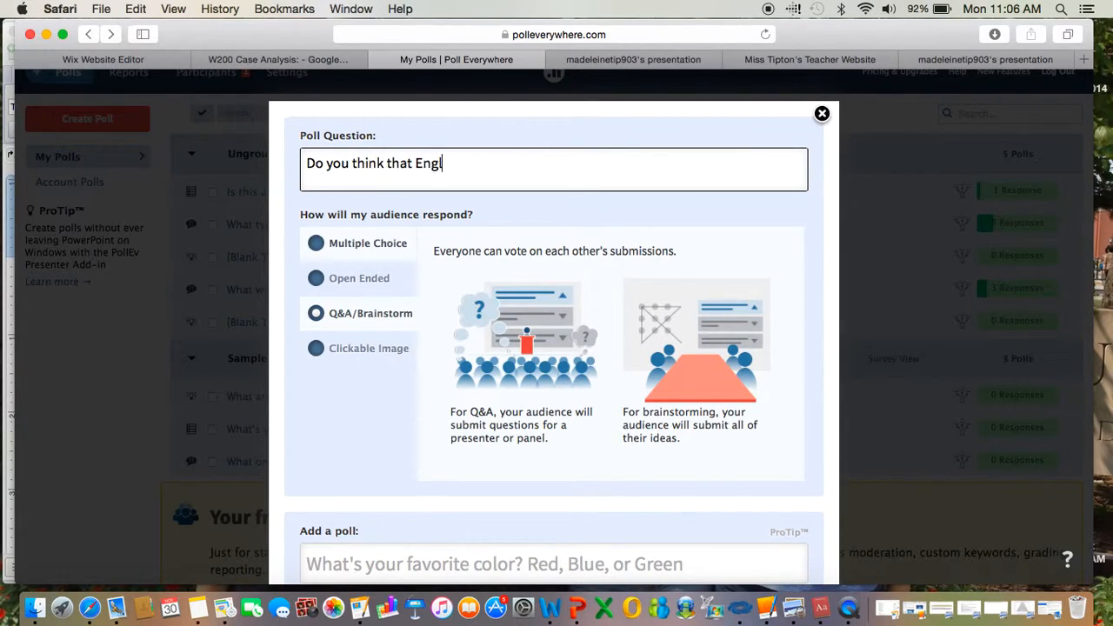
pyautogui.write('ish class is necessary?')
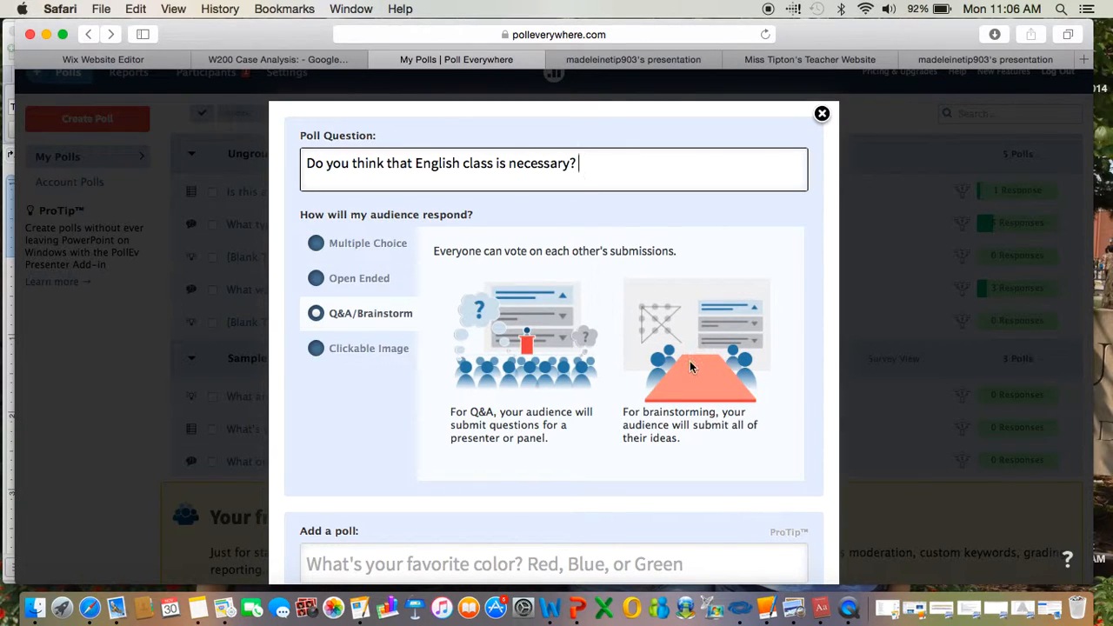
pyautogui.press('Return')
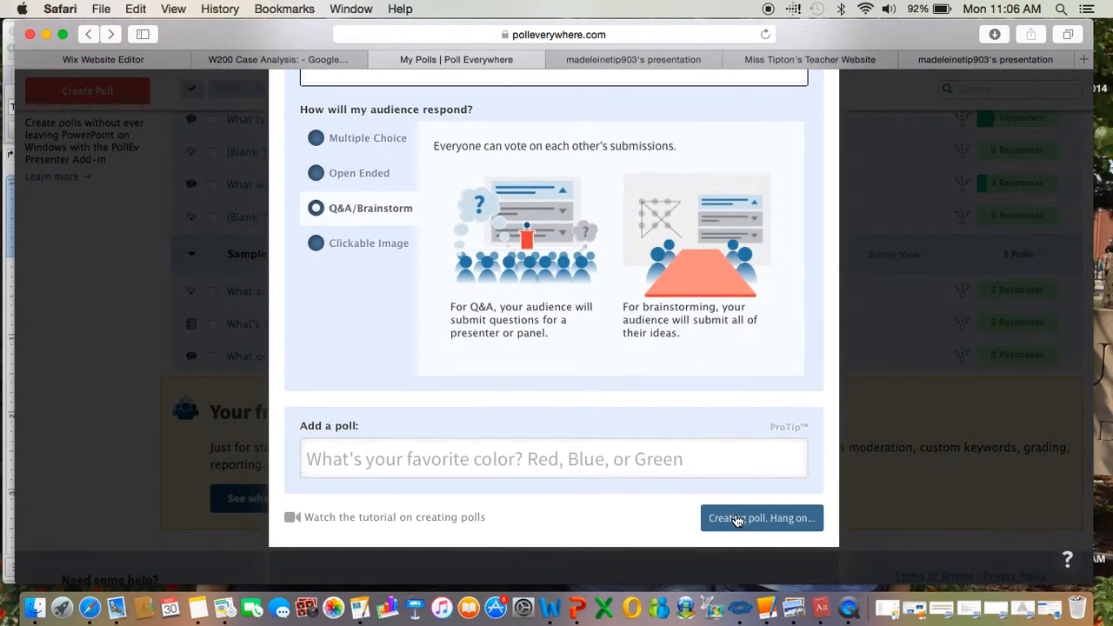
# Step: Clear the poll question and switch the audience response type to Clickable Image
pyautogui.scroll(5, 707, 314)
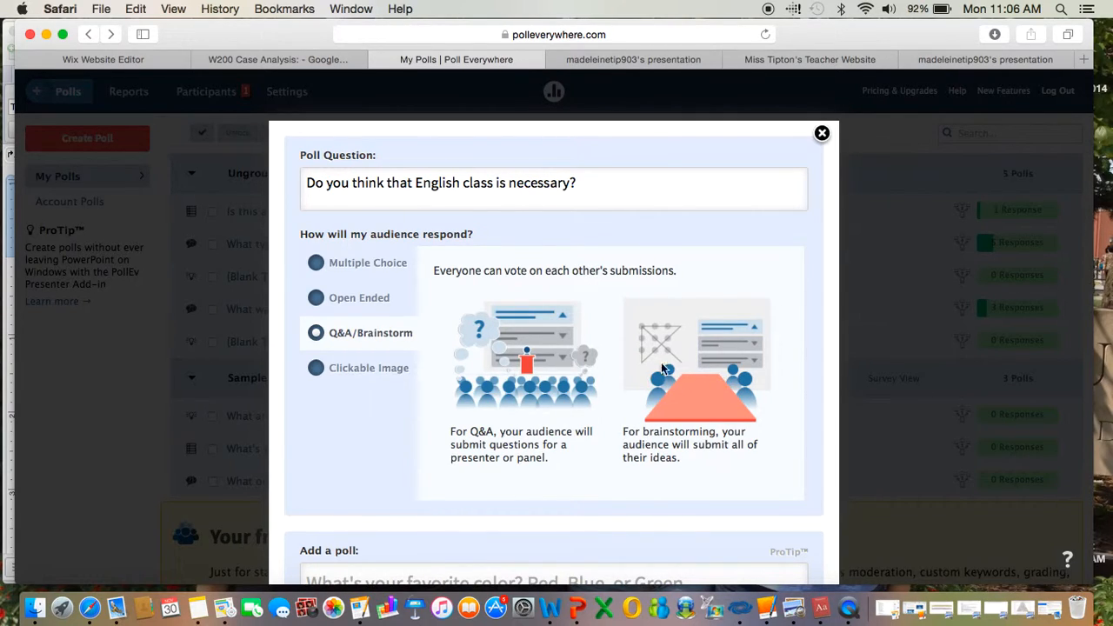
pyautogui.click(578, 183)
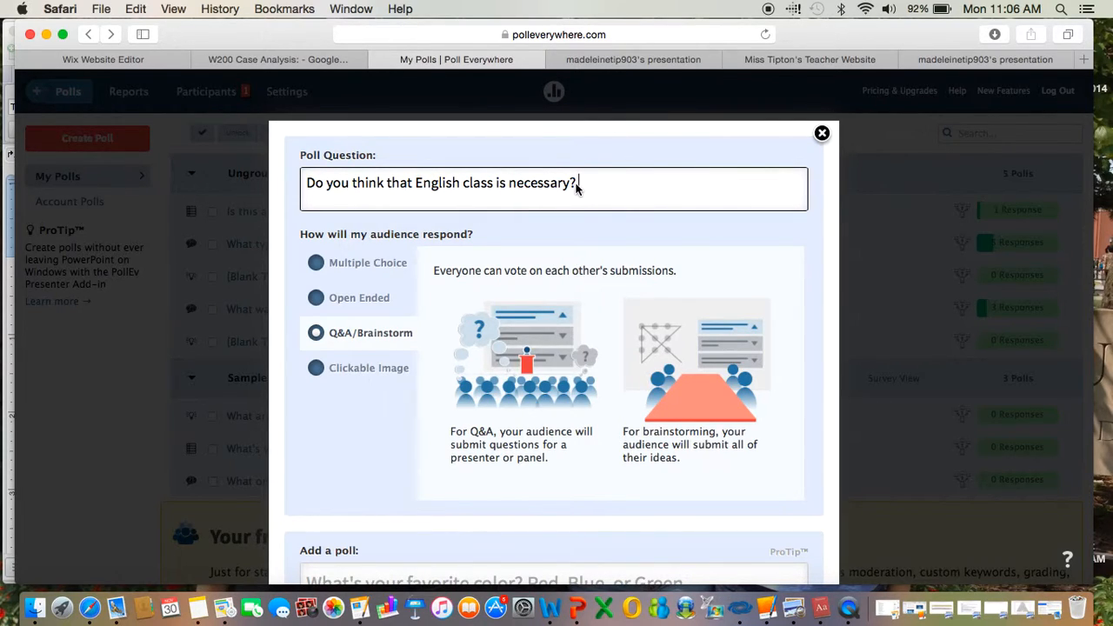
pyautogui.moveTo(577, 185); pyautogui.dragTo(306, 184)
pyautogui.press('BackSpace')
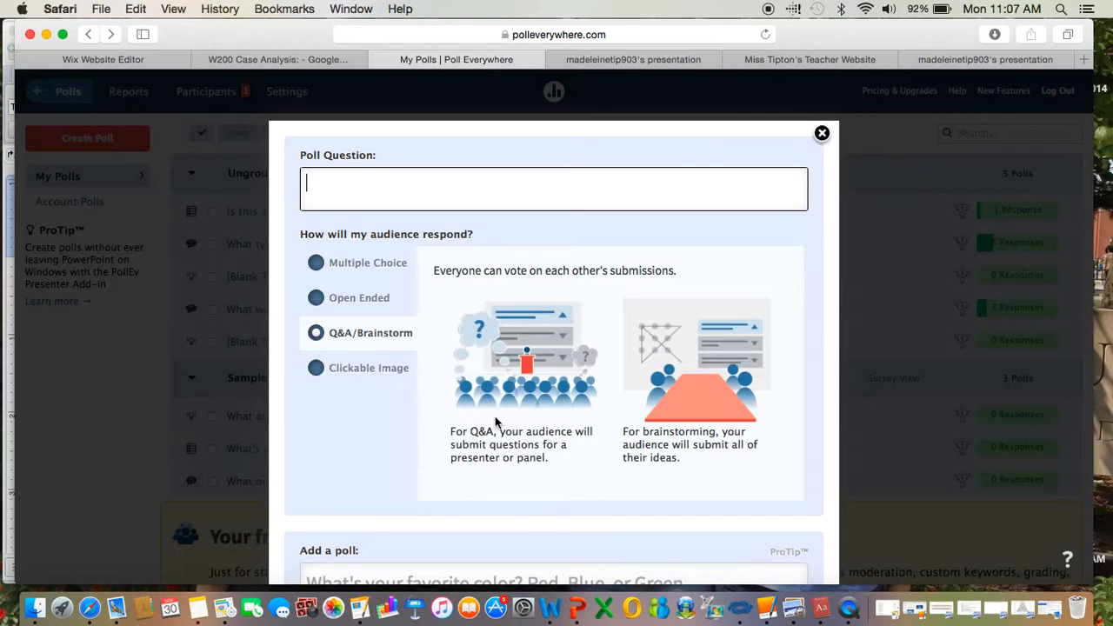
pyautogui.click(397, 384)
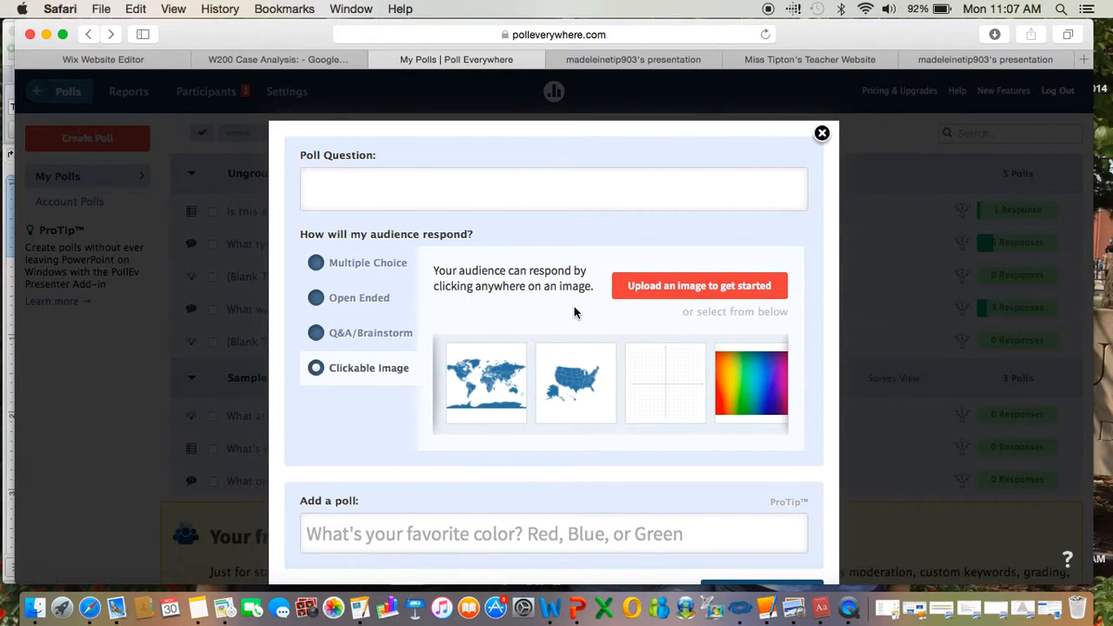
pyautogui.scroll(-1, 574, 311)
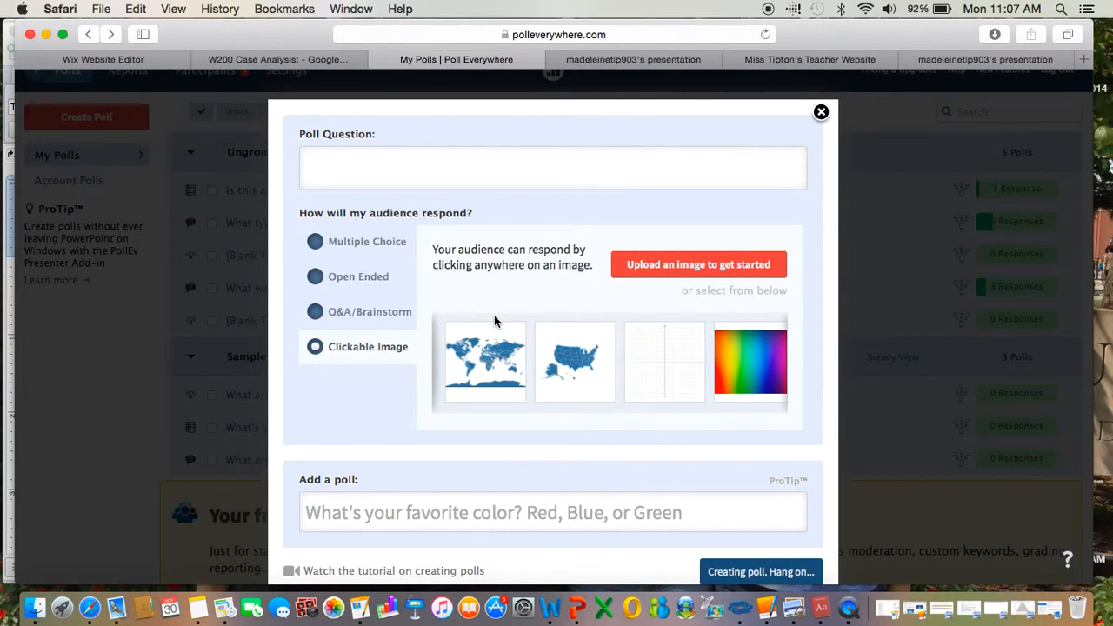
# Step: Choose the coordinate grid as the clickable image and add a click-tracking region in its upper-left quadrant
pyautogui.click(664, 360)
pyautogui.scroll(-3, 567, 330)
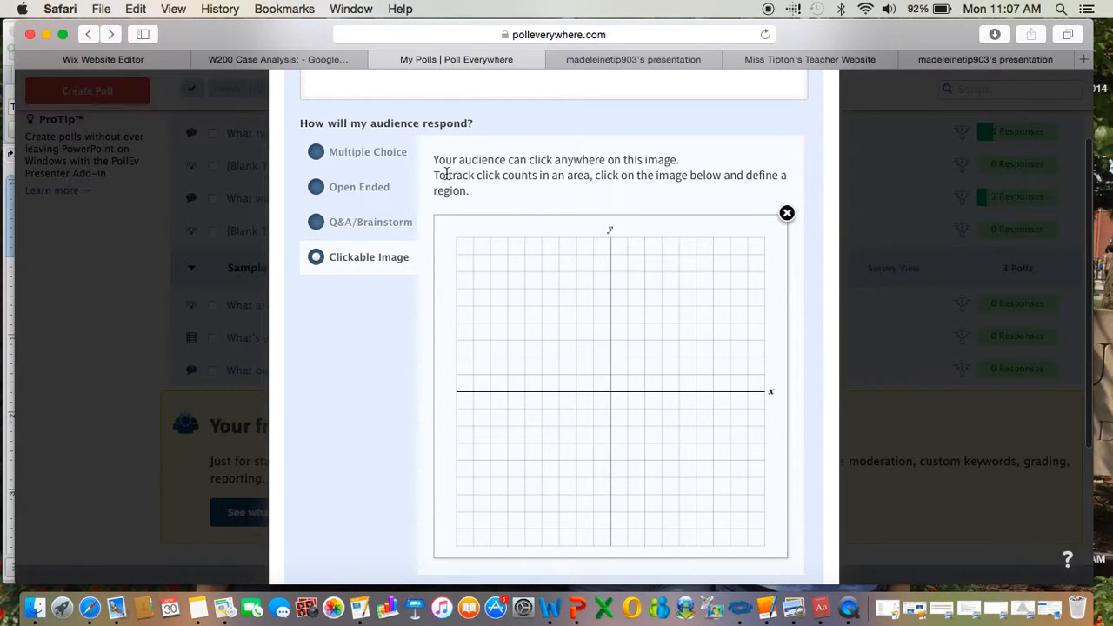
pyautogui.click(530, 295)
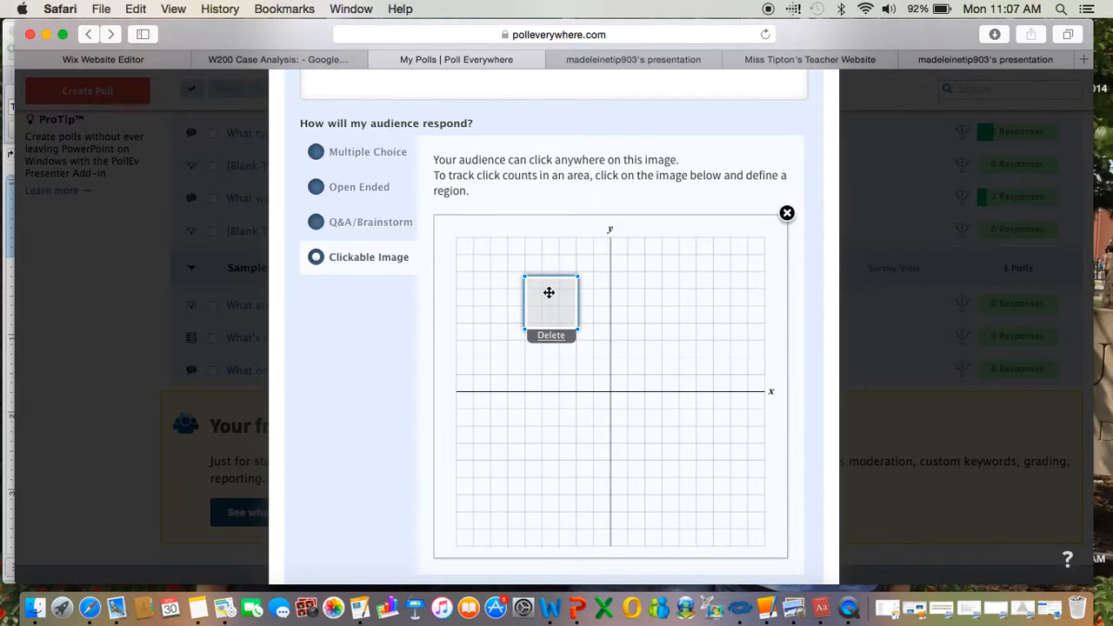
# Step: Add a second click-tracking region in the grid's upper-right quadrant, and remove the grid image from the poll
pyautogui.click(647, 321)
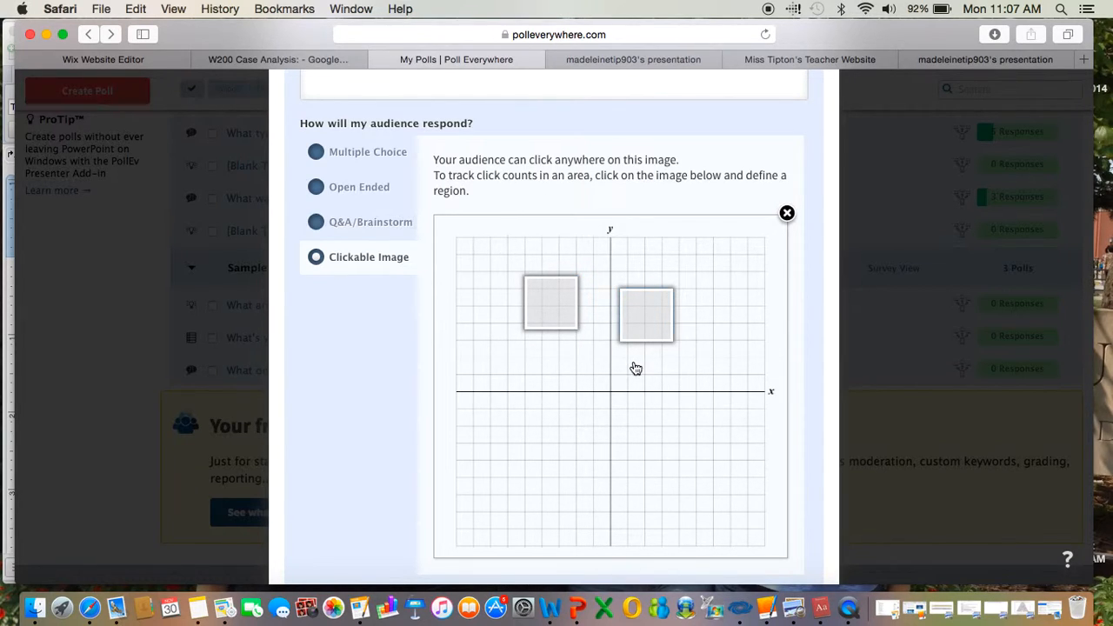
pyautogui.scroll(-2, 719, 303)
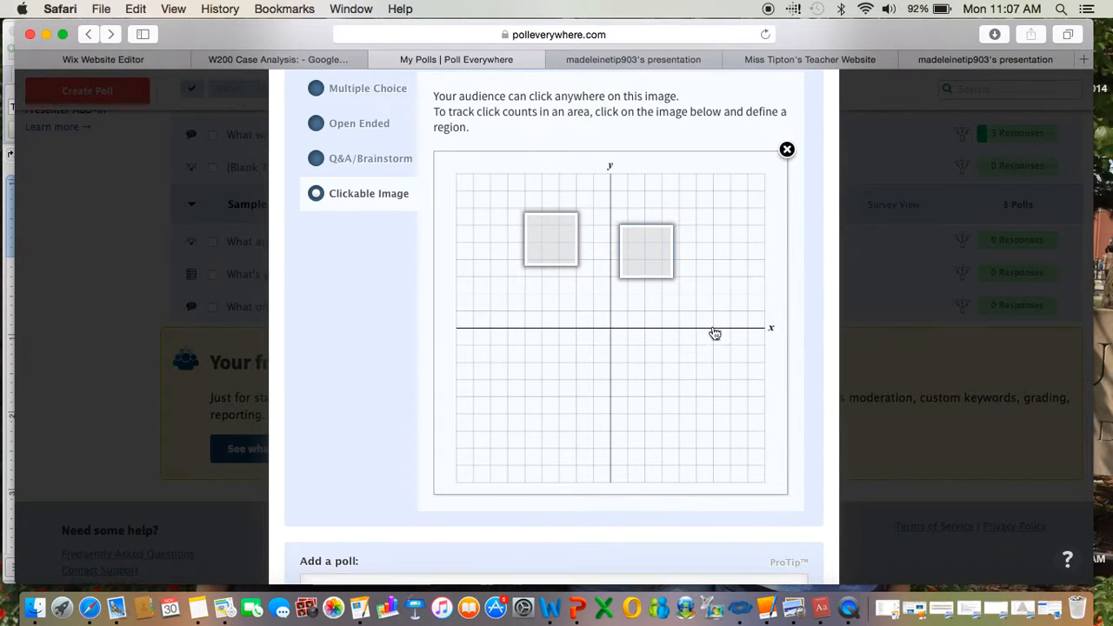
pyautogui.click(787, 149)
pyautogui.scroll(3, 564, 227)
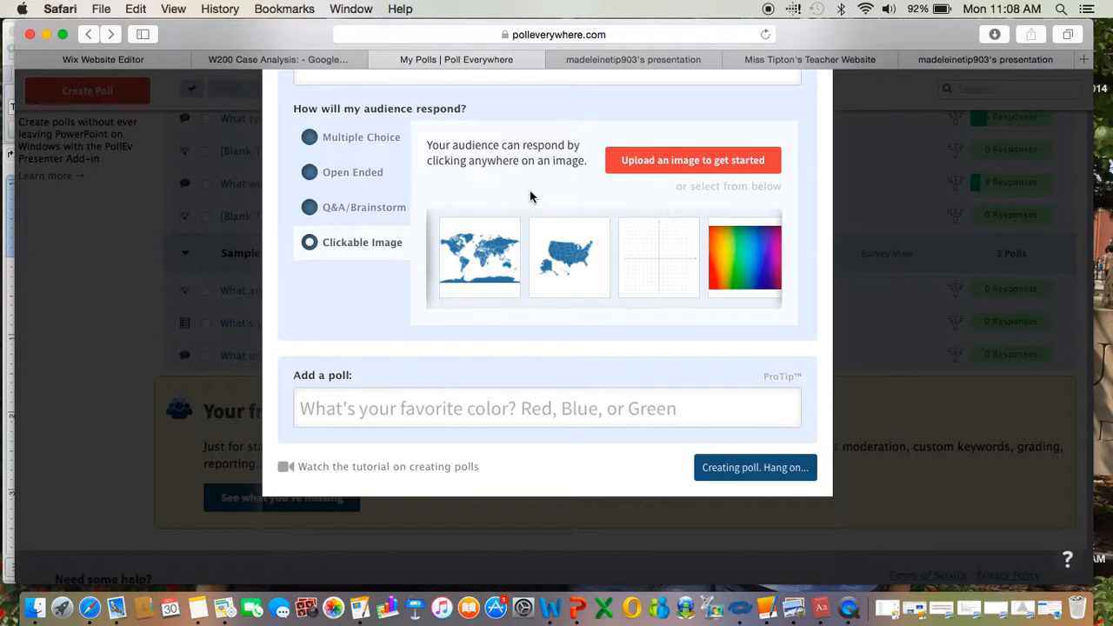
pyautogui.scroll(2, 523, 236)
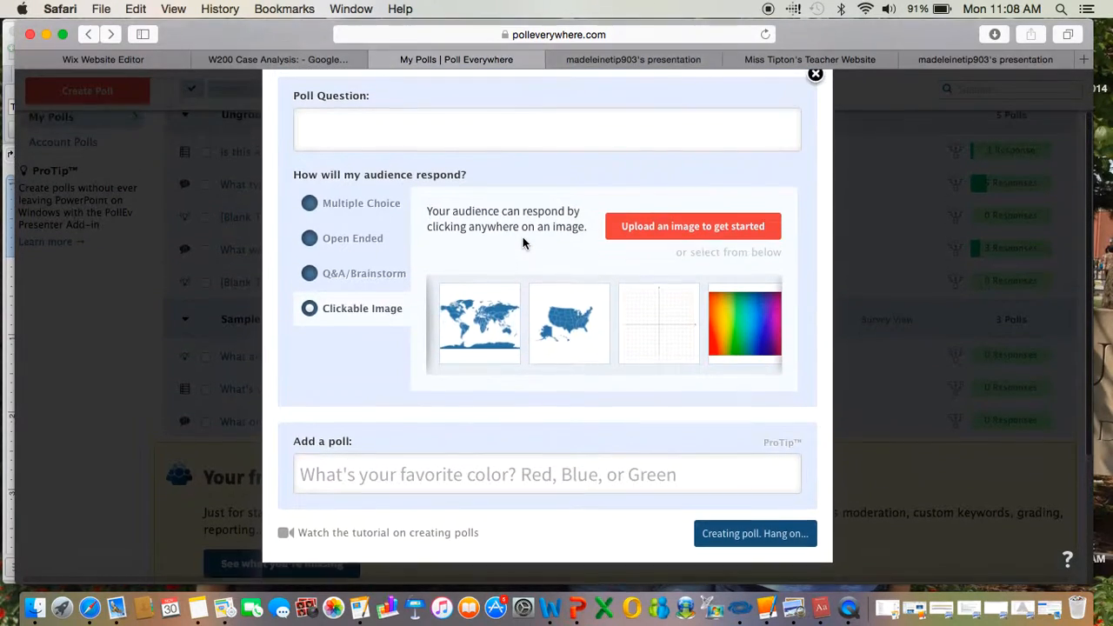
pyautogui.scroll(1, 523, 237)
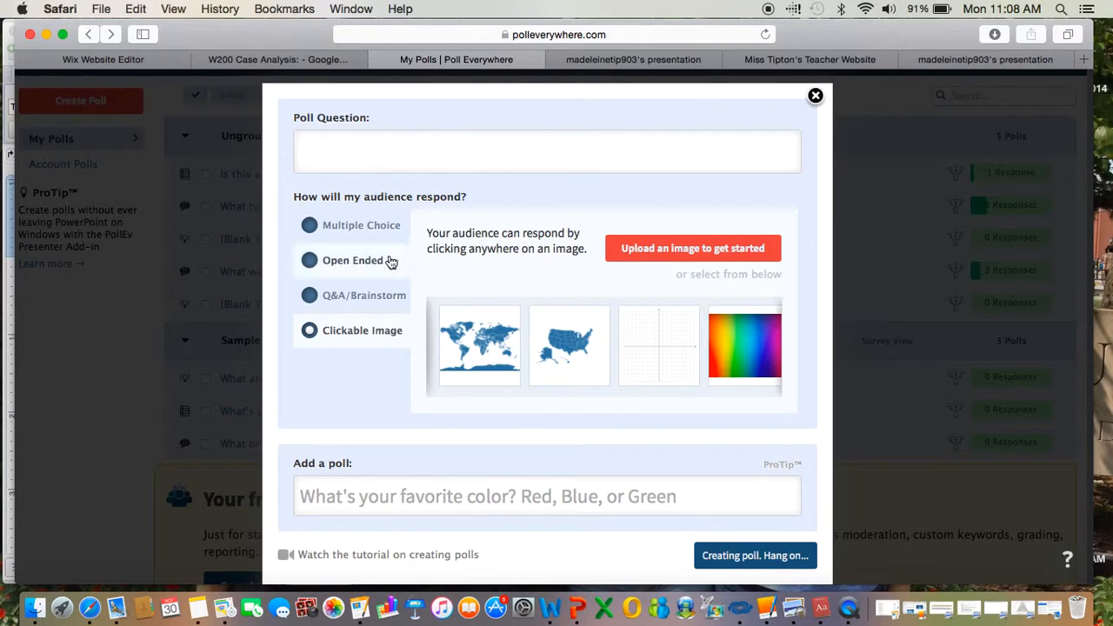
# Step: Enter "Click on South Africa." as the question of the Clickable Image poll and clear it again
pyautogui.click(368, 231)
pyautogui.click(349, 328)
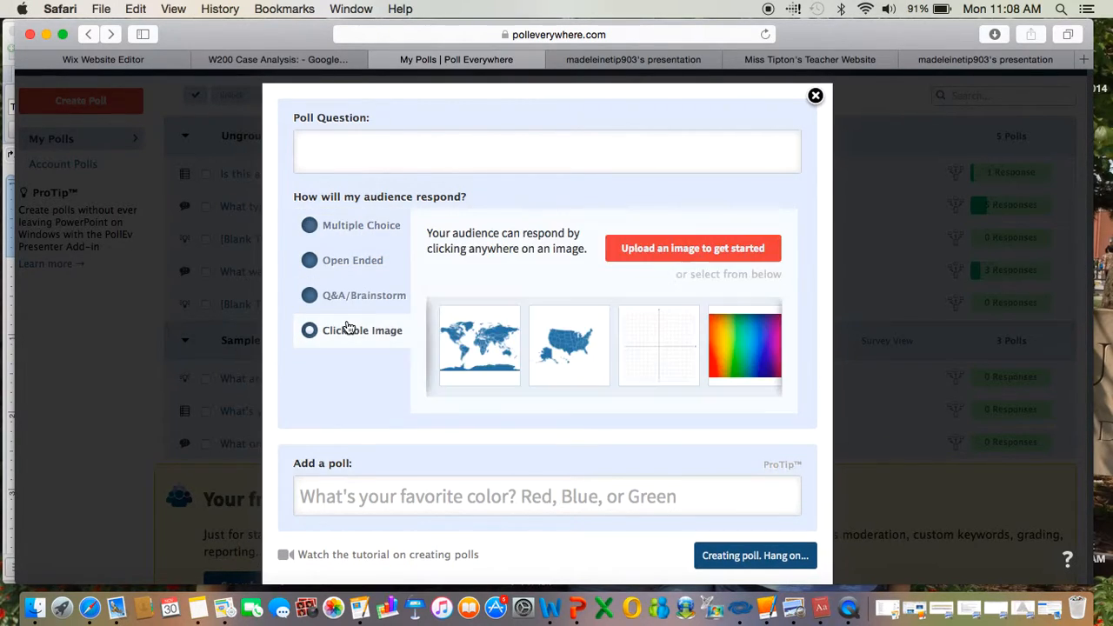
pyautogui.click(414, 157)
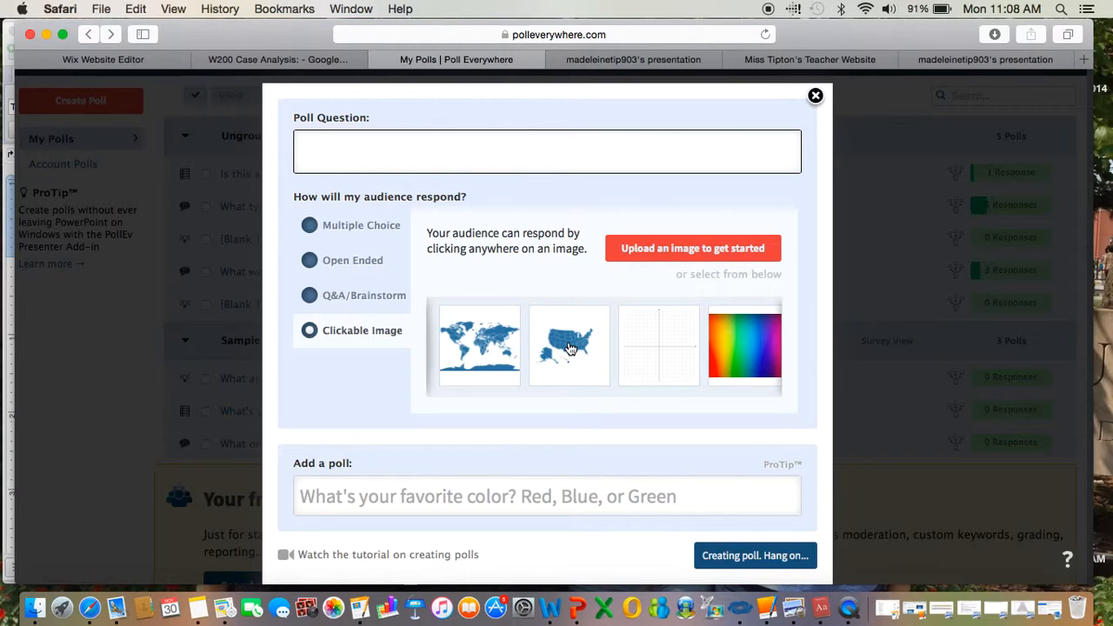
pyautogui.click(415, 169)
pyautogui.write('Click on South Af')
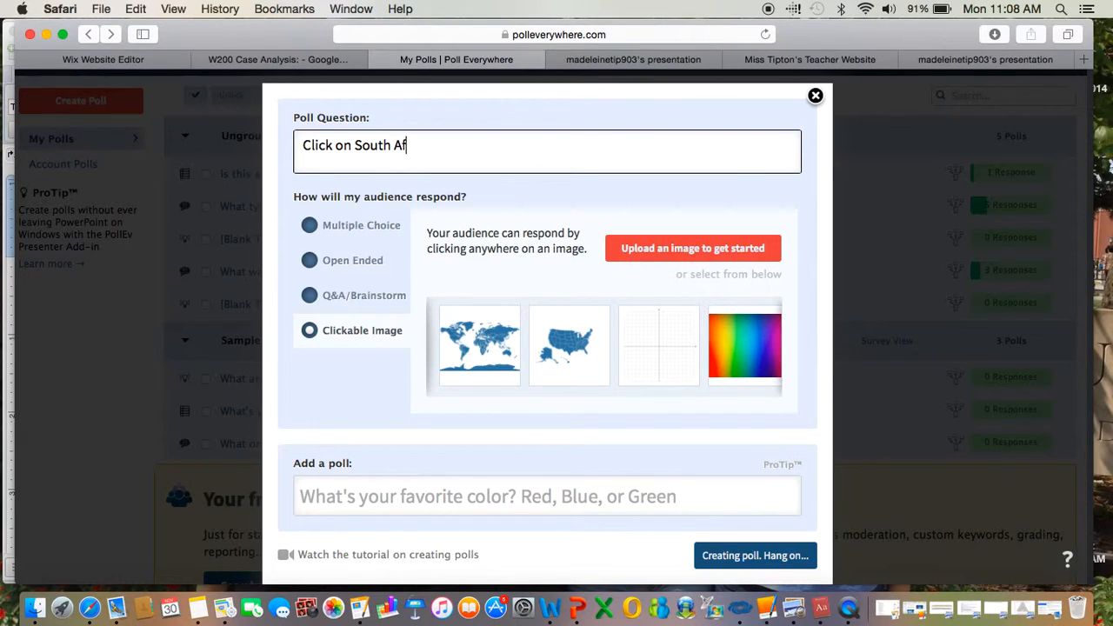
pyautogui.write('rica.')
pyautogui.moveTo(433, 145); pyautogui.dragTo(297, 146)
pyautogui.press('BackSpace')
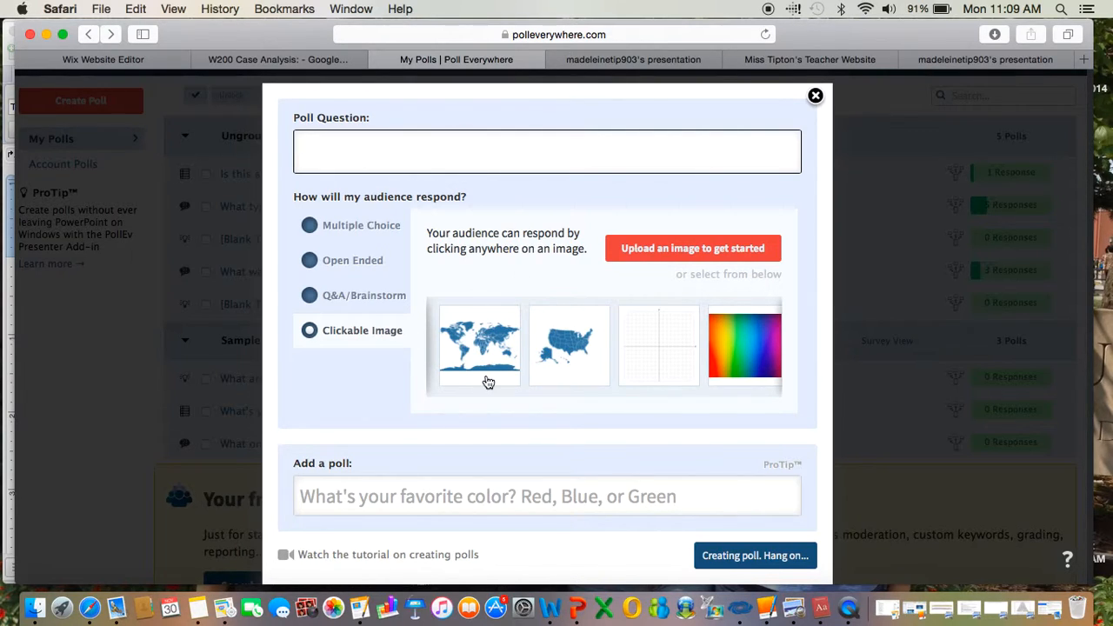
# Step: Review the Q&A/Brainstorm, Open Ended and Multiple Choice response types and close the poll creation form without creating a poll
pyautogui.click(341, 302)
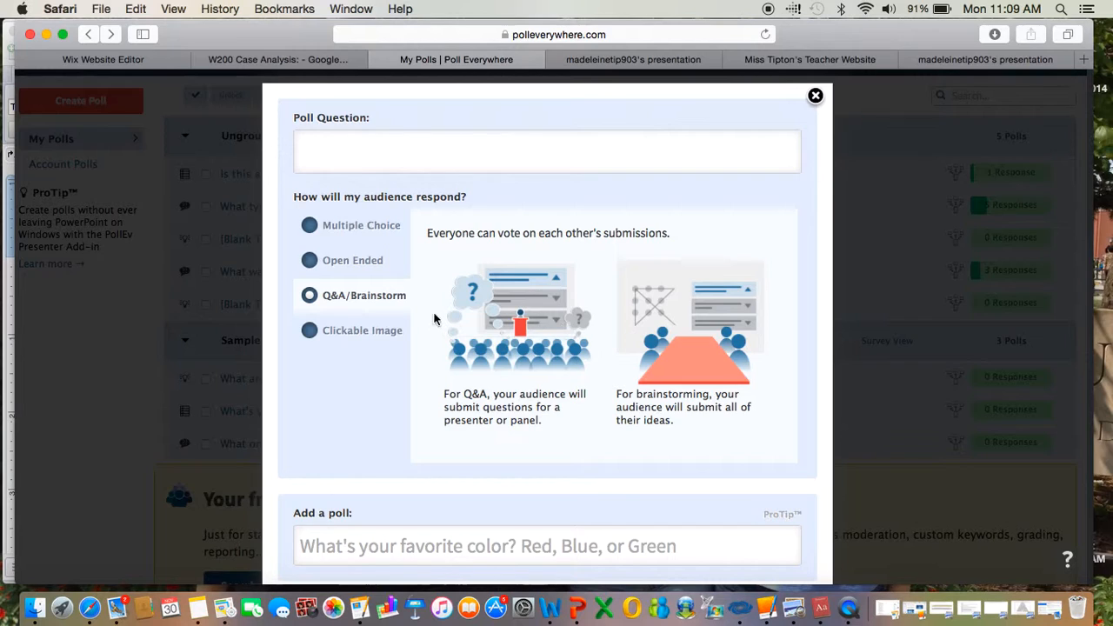
pyautogui.click(370, 263)
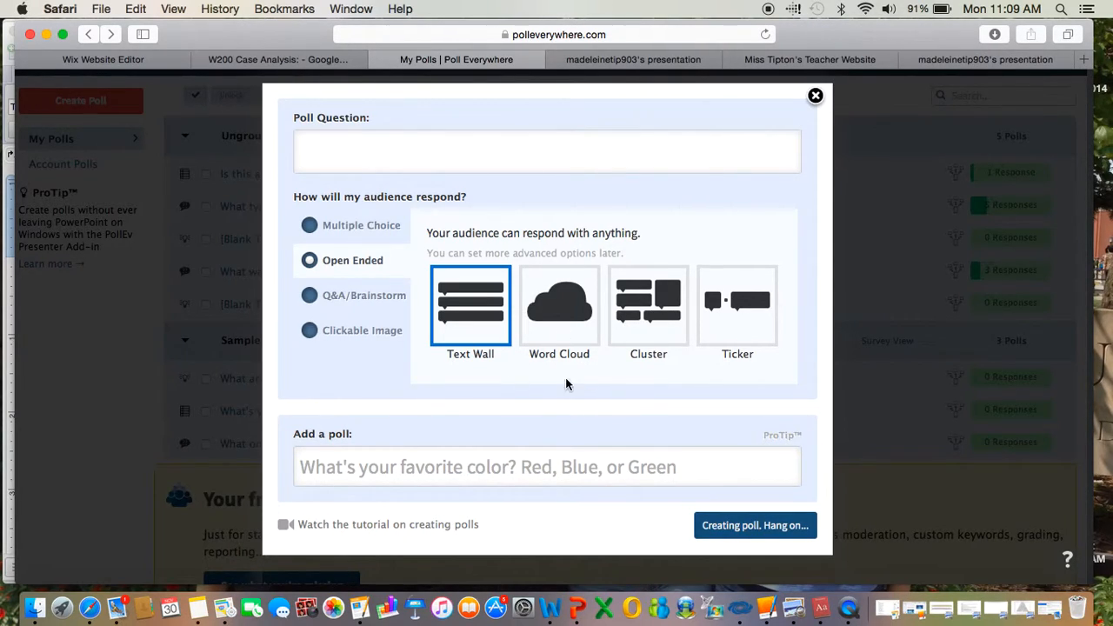
pyautogui.click(376, 225)
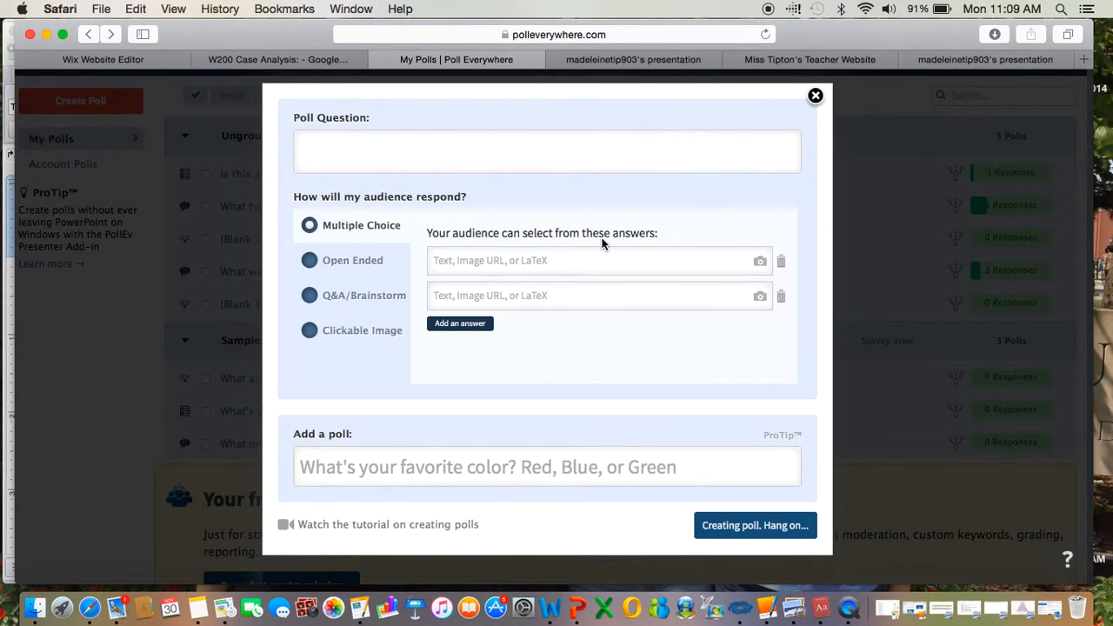
pyautogui.click(815, 97)
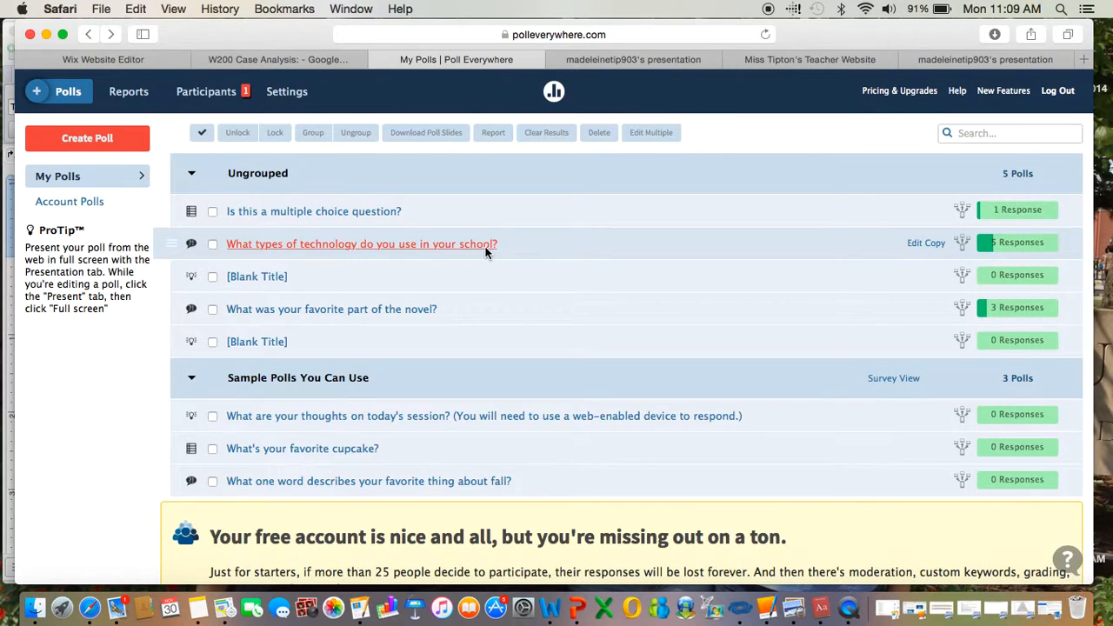
# Step: Open the poll "What types of technology do you use in your school?" in its test view and activate it
pyautogui.click(485, 247)
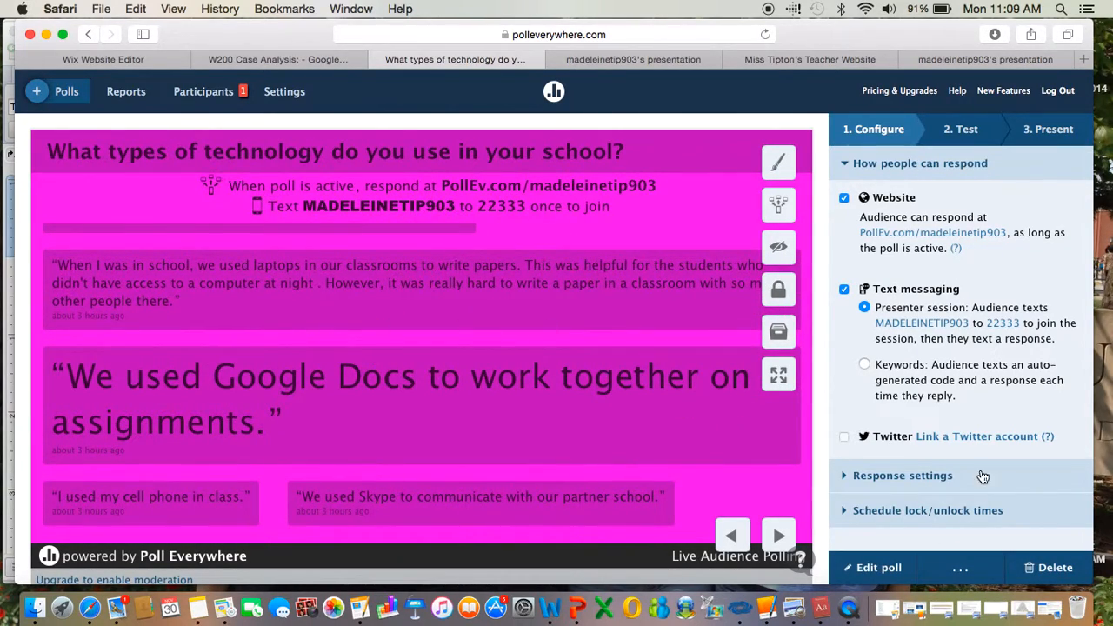
pyautogui.click(957, 134)
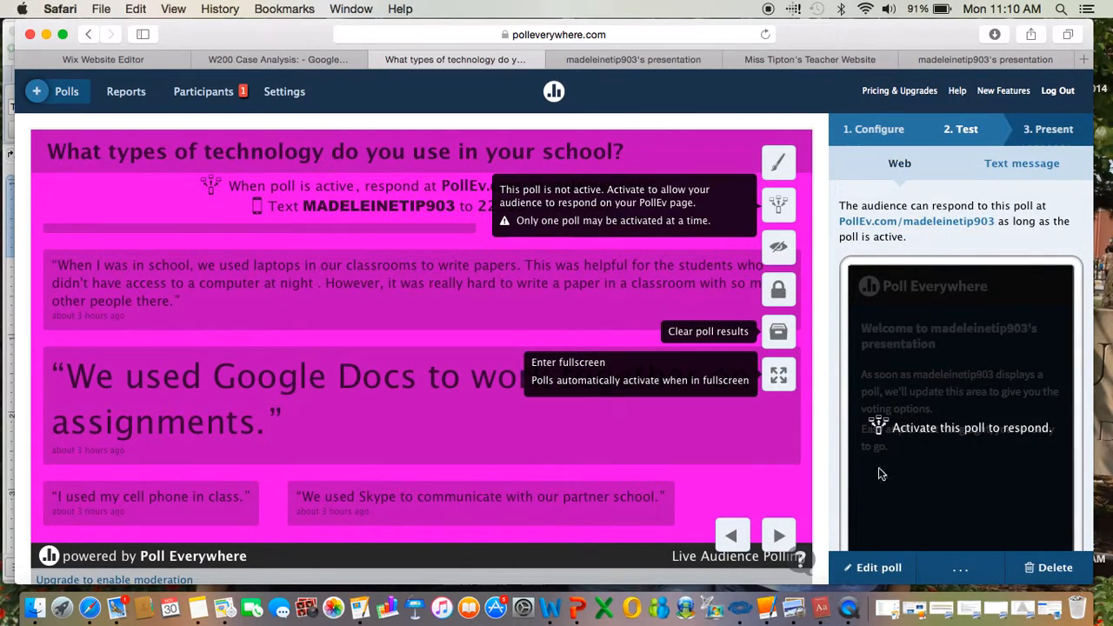
pyautogui.click(780, 209)
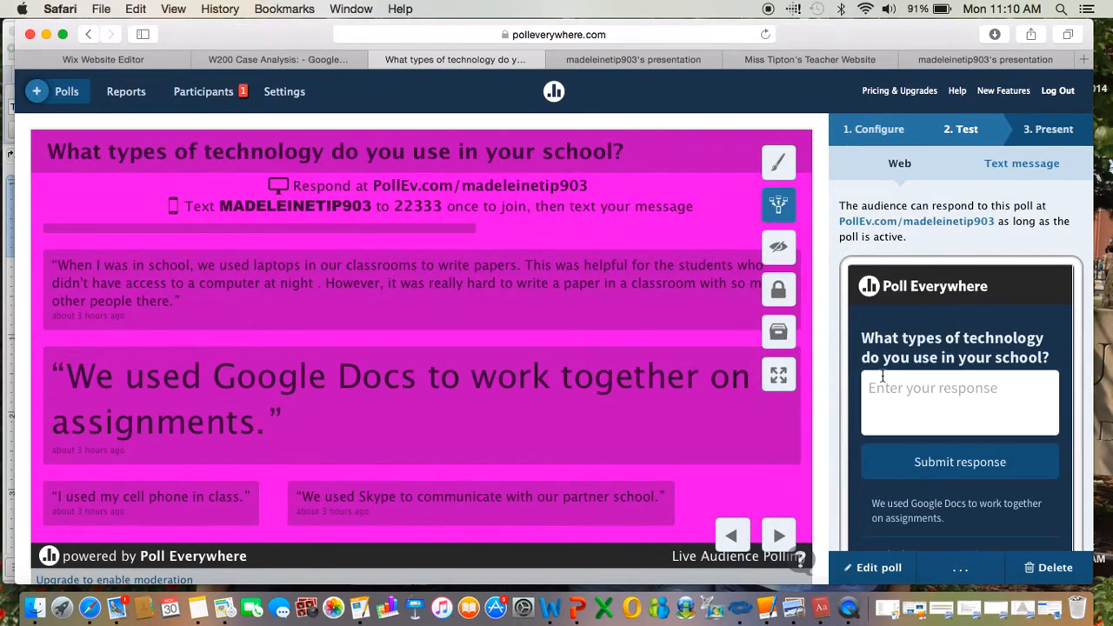
# Step: Submit the web test response "I used Google Docs." to the technology poll
pyautogui.click(912, 392)
pyautogui.write('I used ')
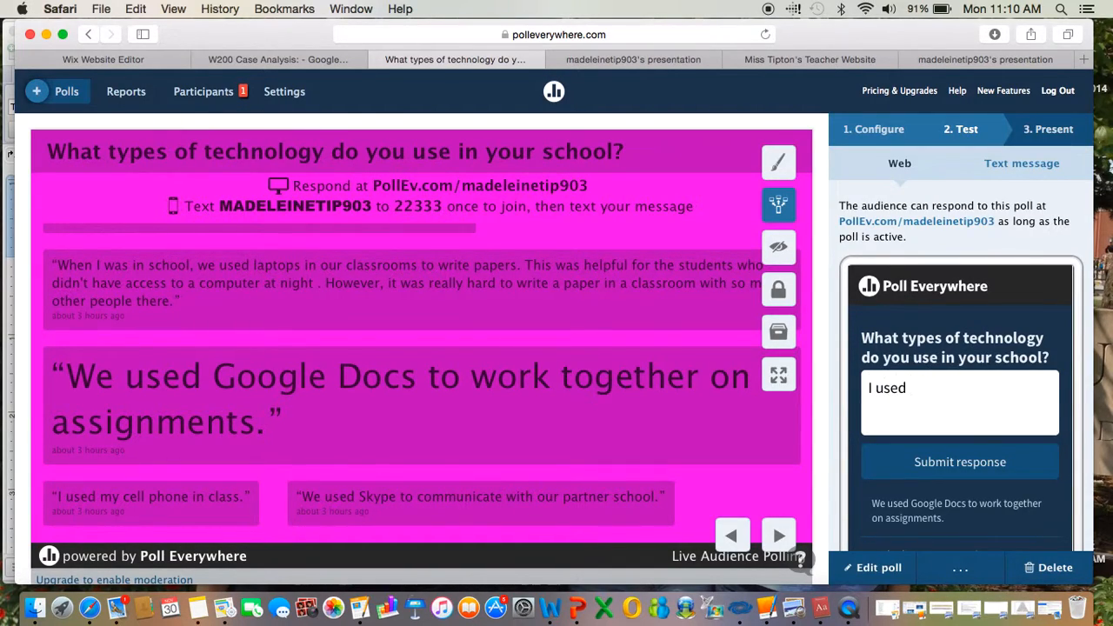
pyautogui.write('Google Docs.')
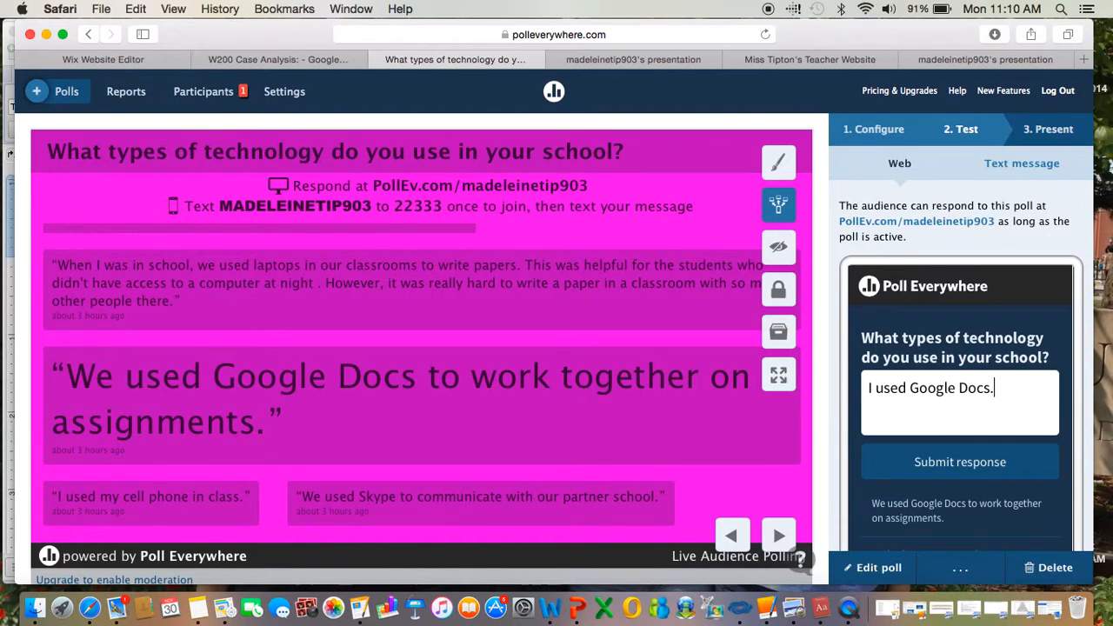
pyautogui.click(927, 462)
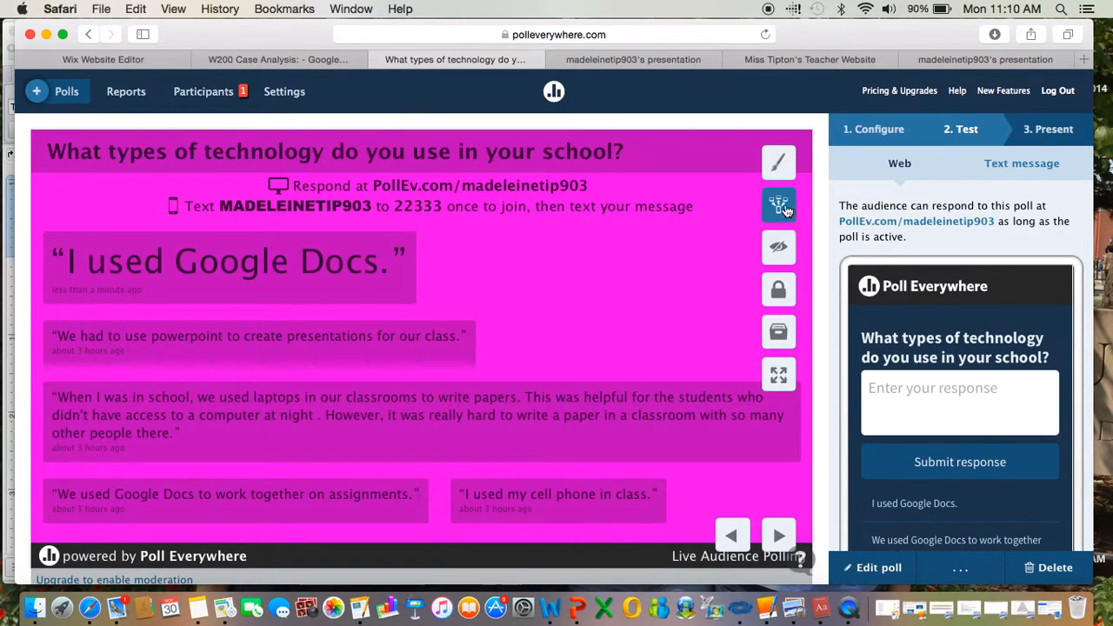
# Step: Review the technology poll's presenting and configuration options and return to the list of polls
pyautogui.click(1037, 140)
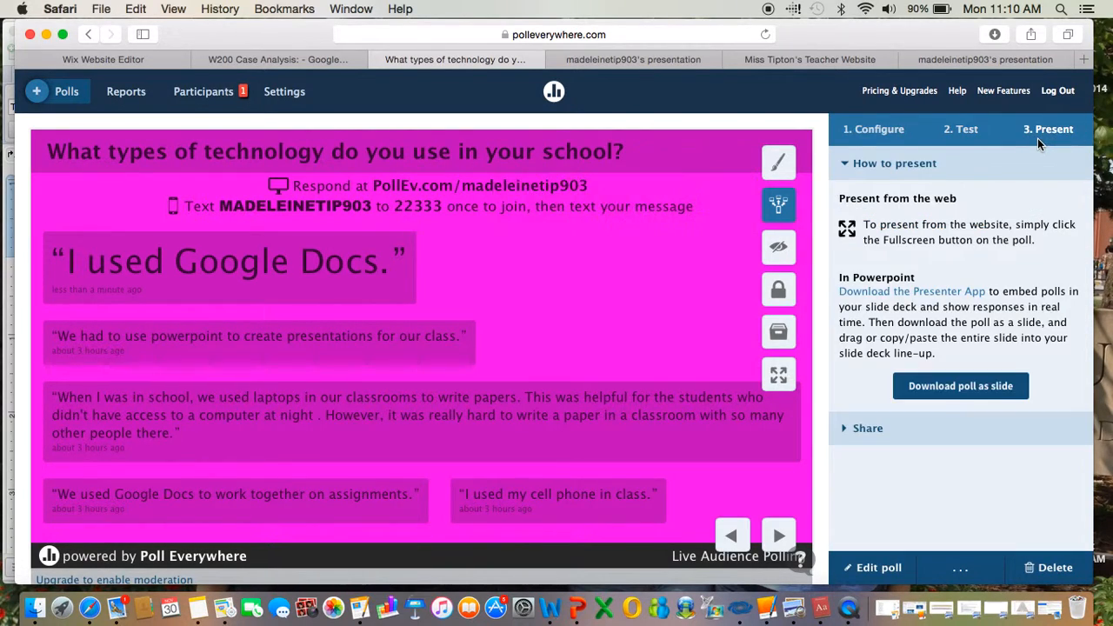
pyautogui.click(877, 137)
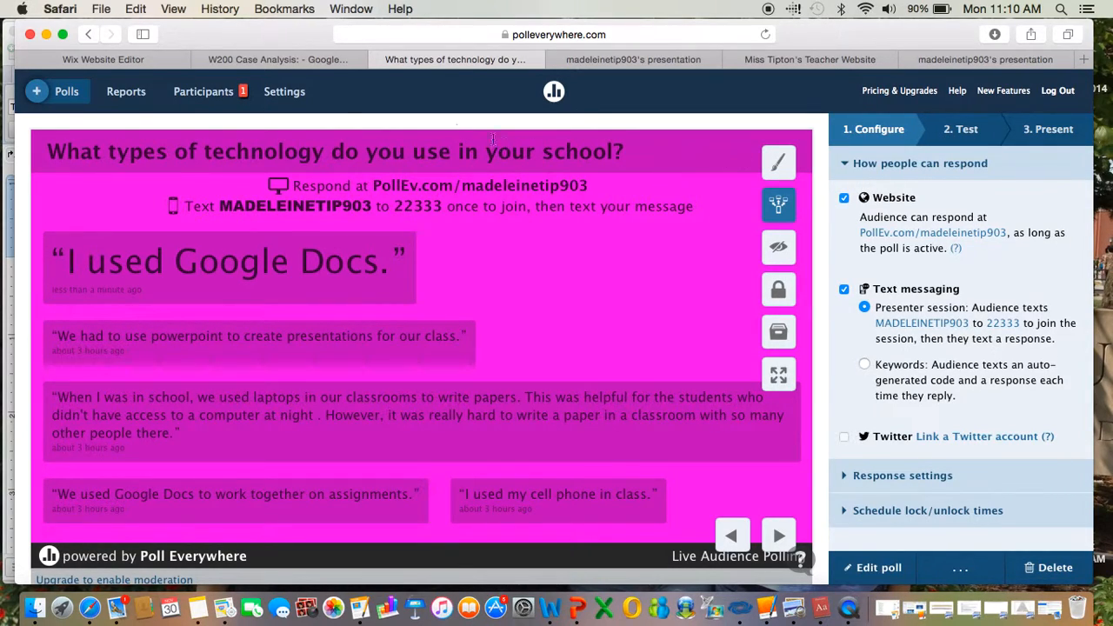
pyautogui.click(88, 35)
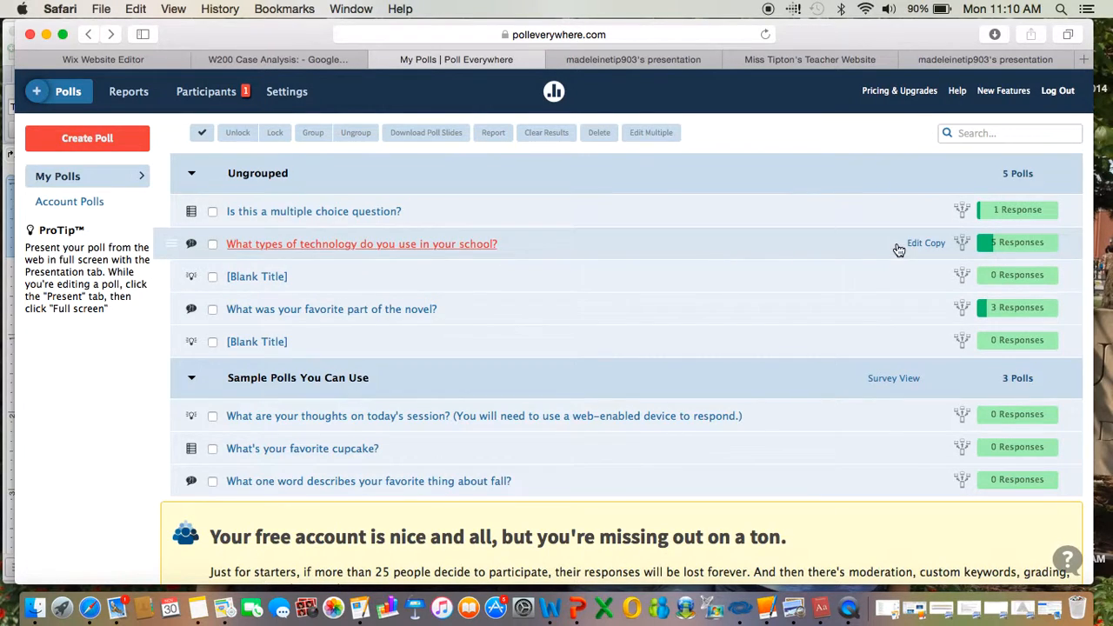
# Step: Open the response results of the poll "What types of technology do you use in your school?"
pyautogui.click(1019, 248)
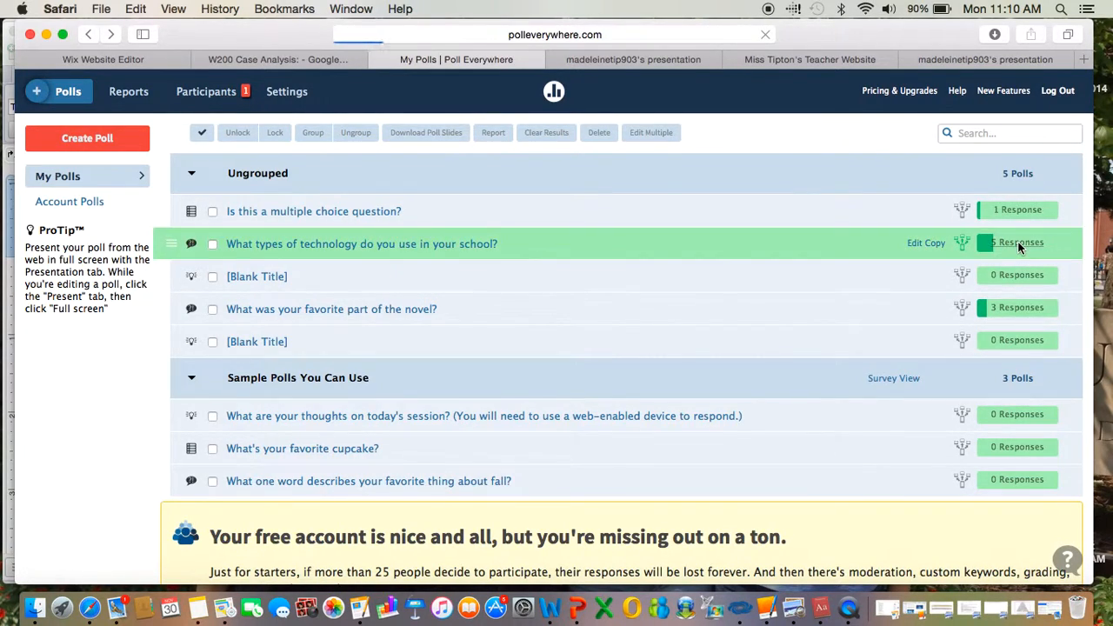
pyautogui.click(88, 34)
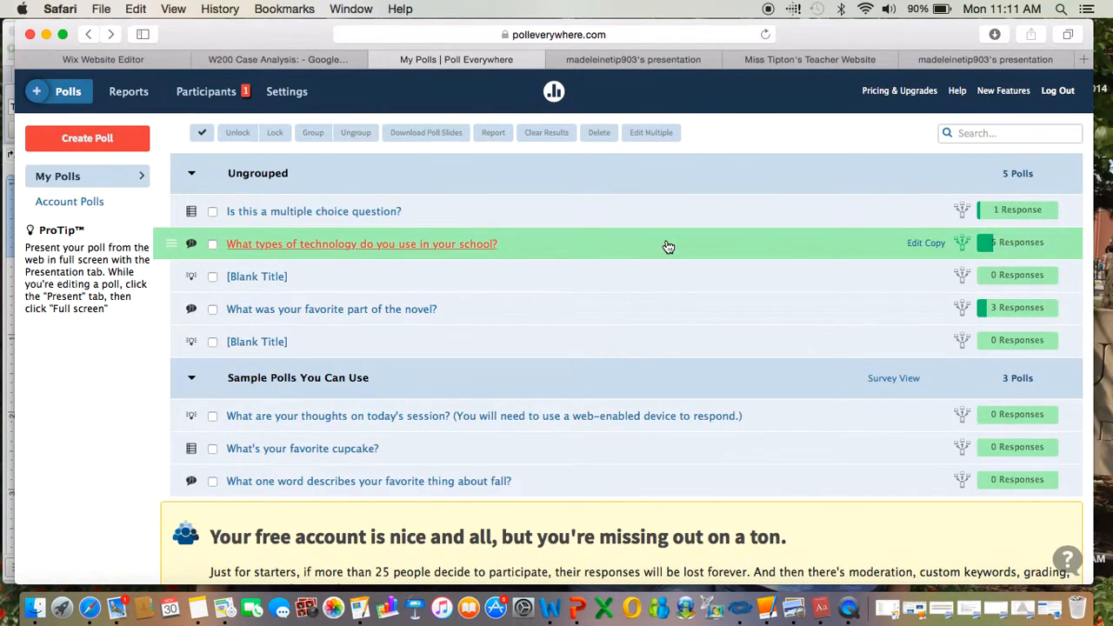
pyautogui.click(1011, 243)
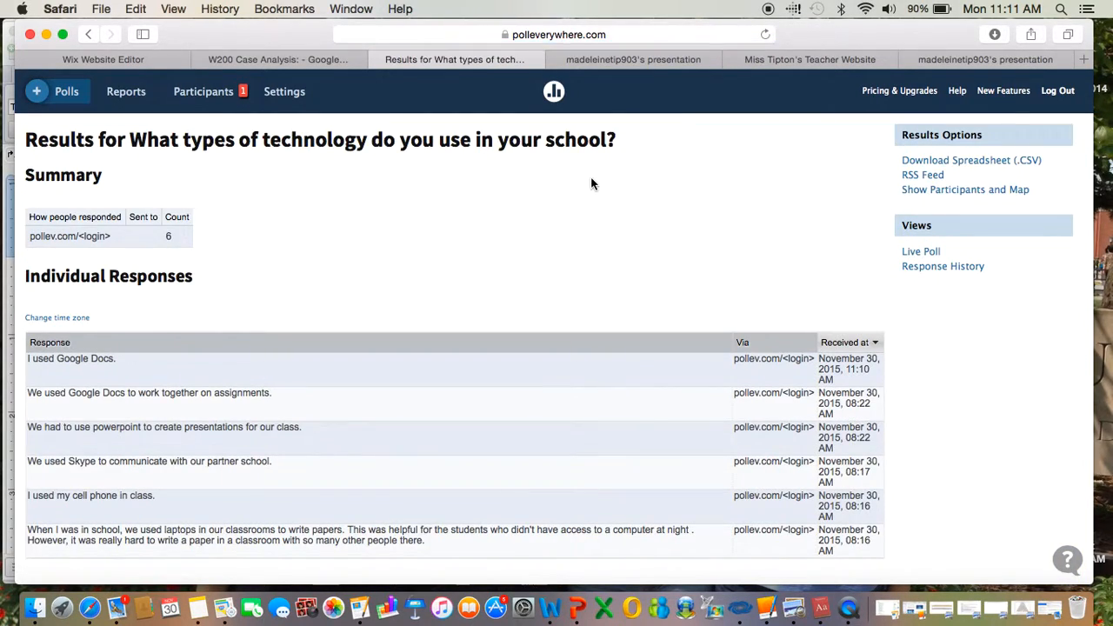
# Step: Examine the results summary and the individual responses with their sources and times received
pyautogui.scroll(-1, 426, 222)
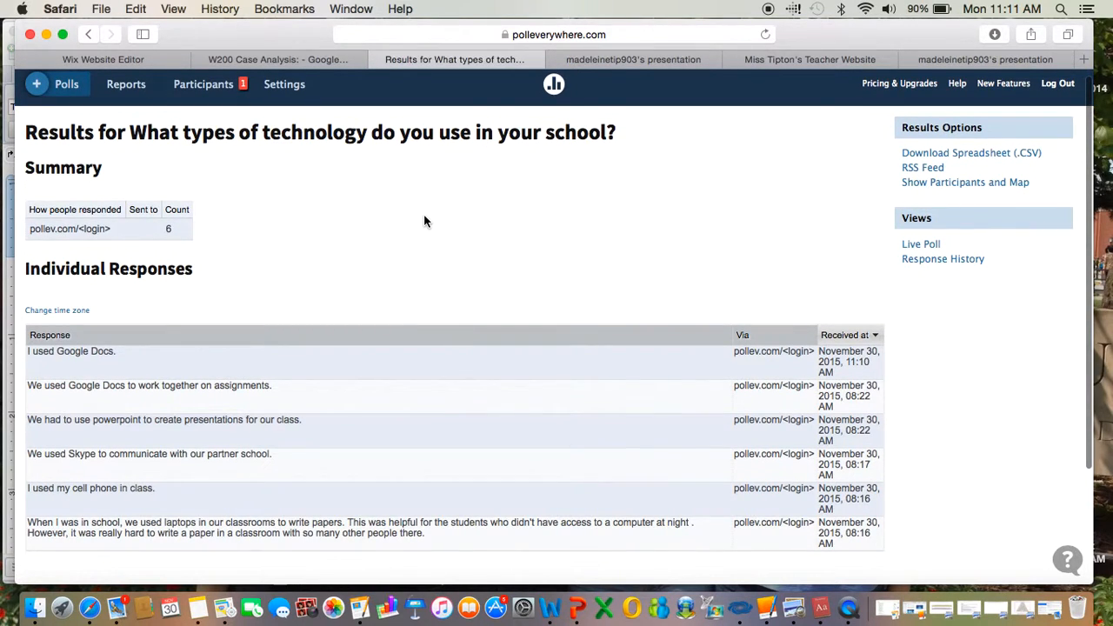
pyautogui.scroll(-1, 424, 219)
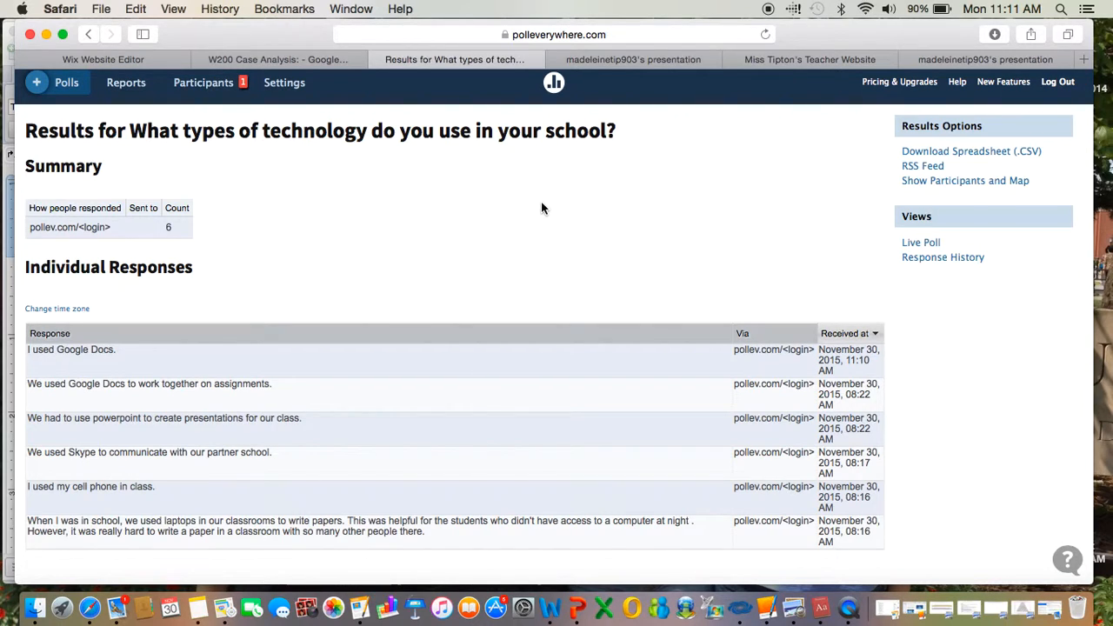
pyautogui.scroll(-2, 541, 207)
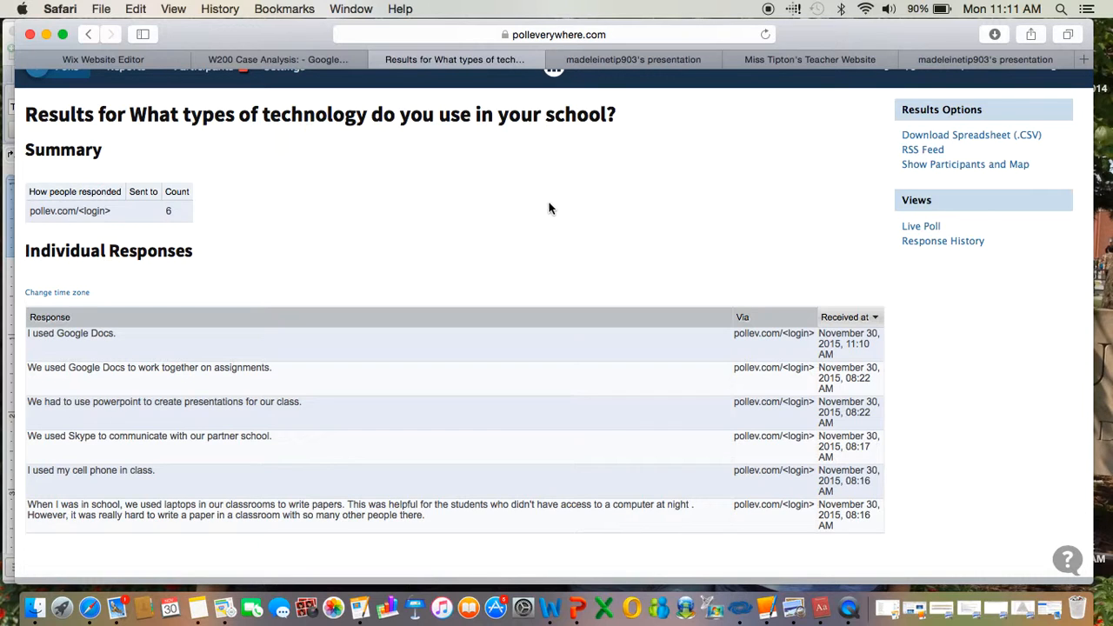
pyautogui.scroll(-1, 347, 305)
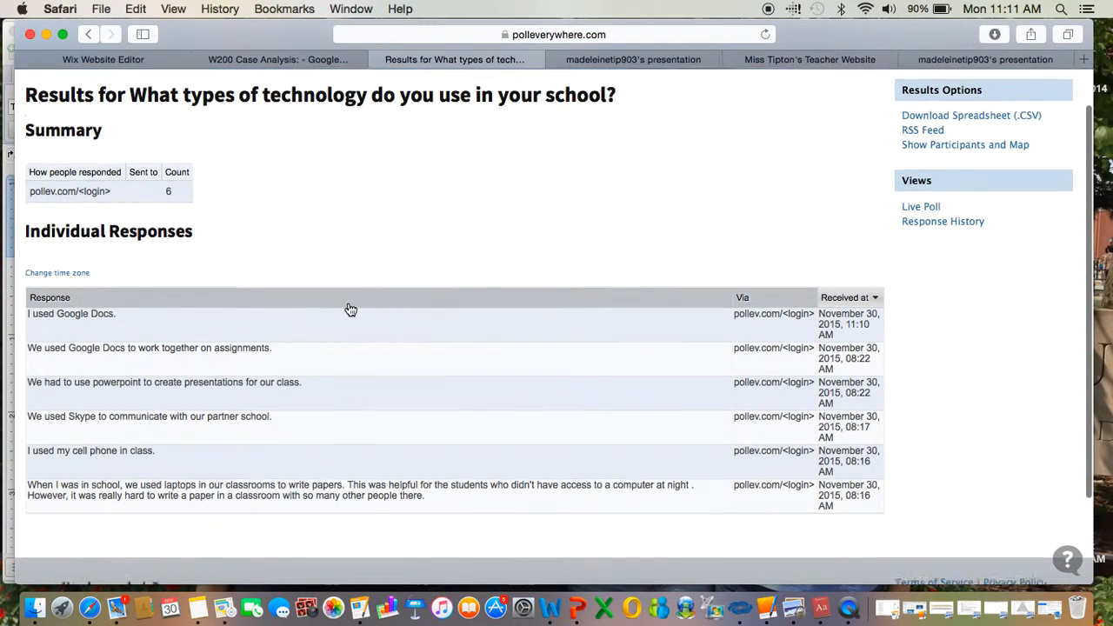
pyautogui.scroll(-3, 348, 306)
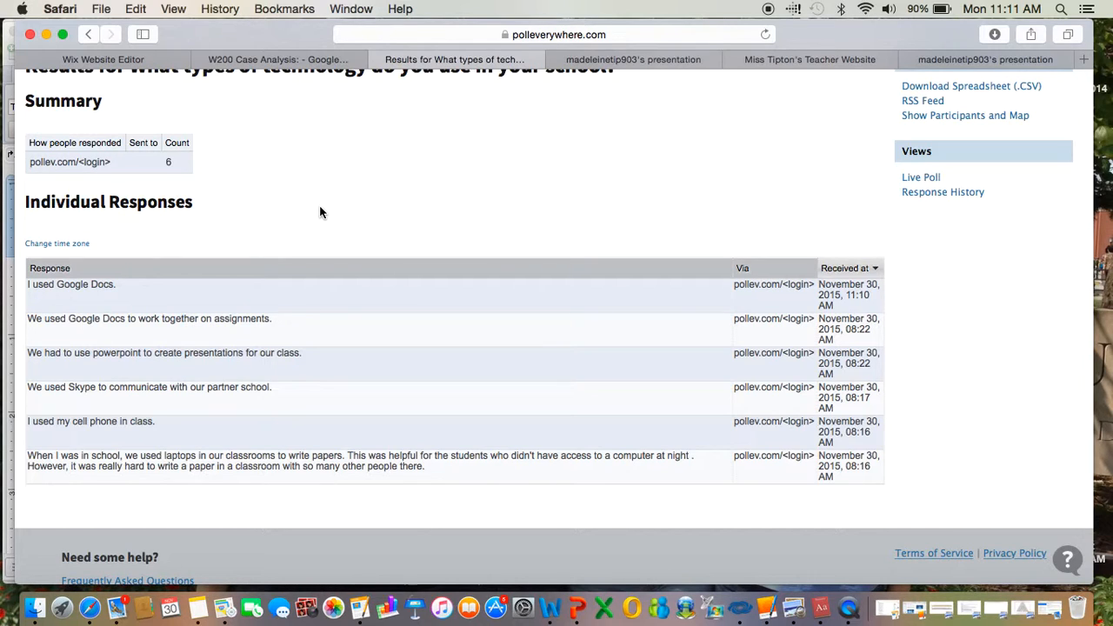
pyautogui.scroll(2, 358, 210)
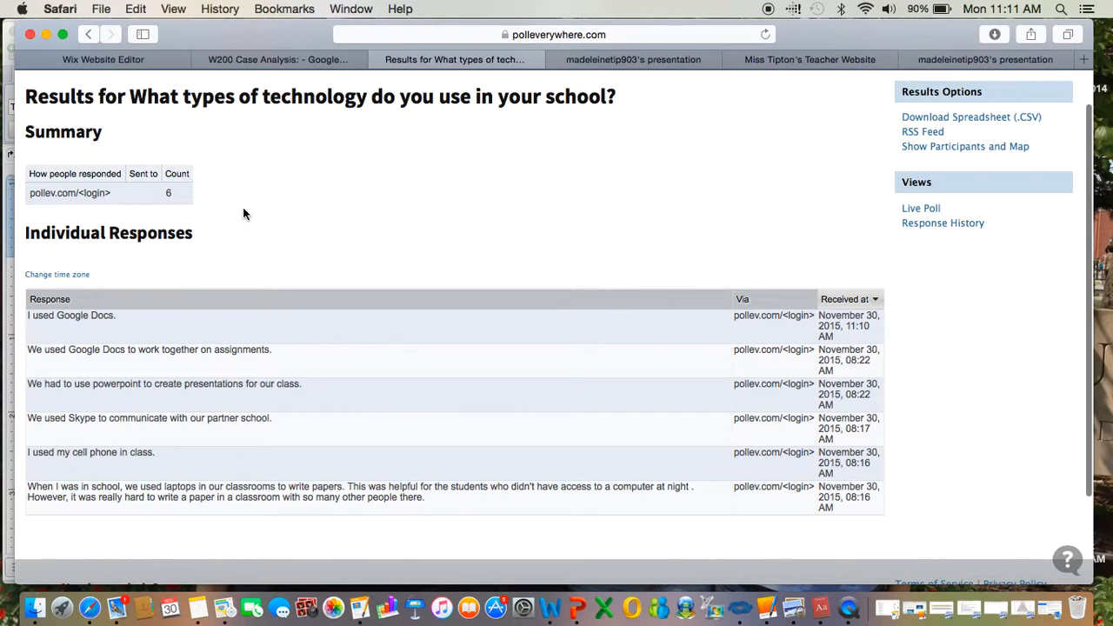
pyautogui.scroll(-1, 244, 209)
pyautogui.scroll(-2, 244, 214)
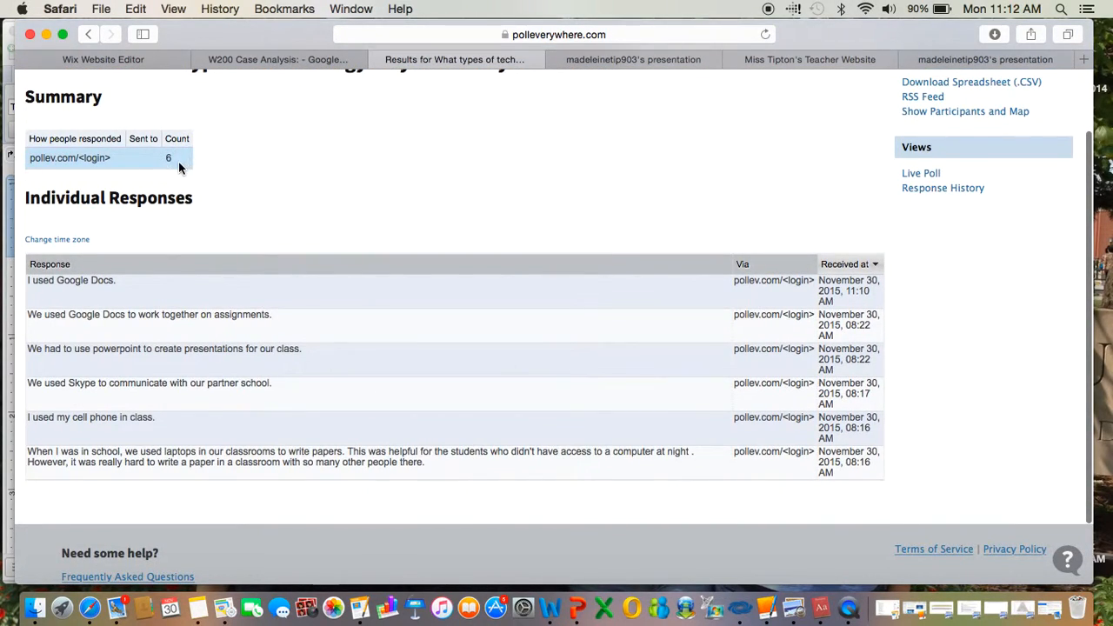
pyautogui.scroll(-5, 362, 215)
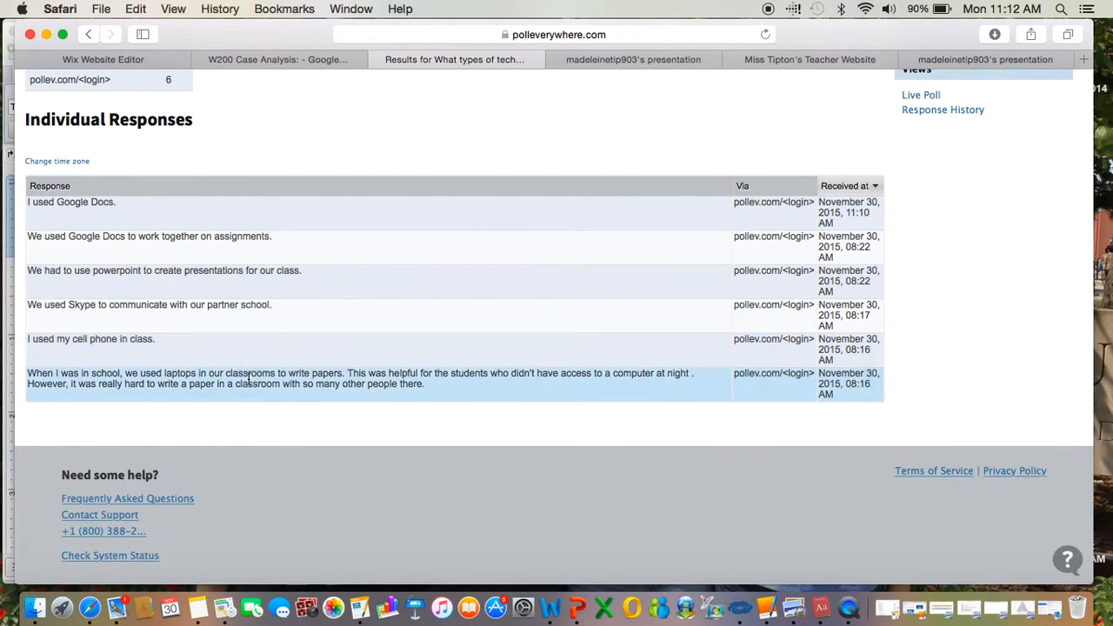
pyautogui.scroll(4, 398, 141)
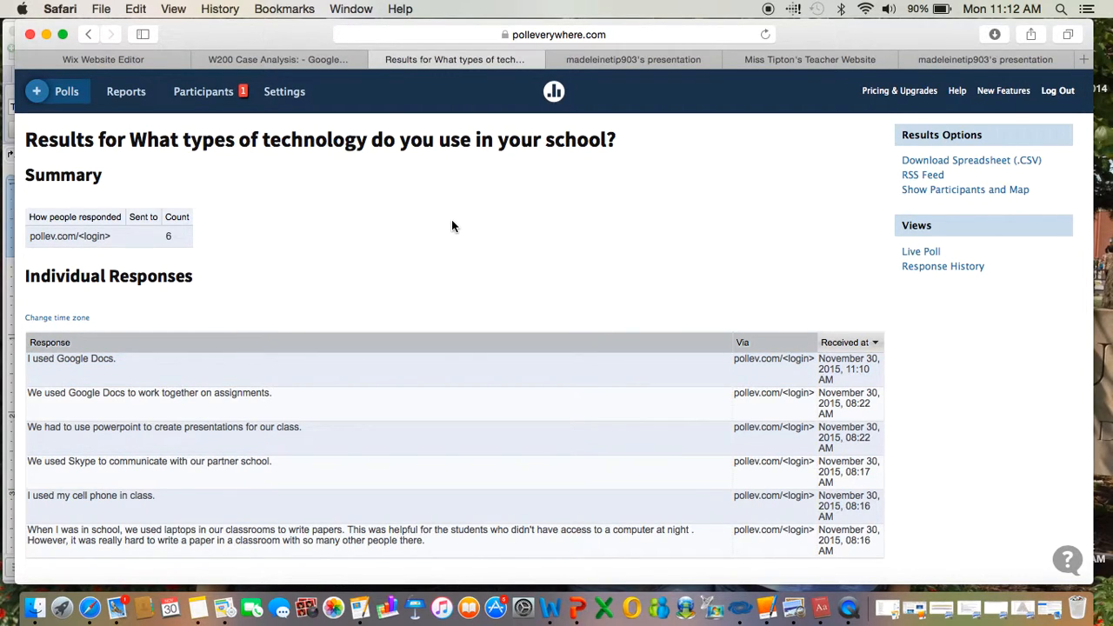
pyautogui.scroll(-4, 452, 226)
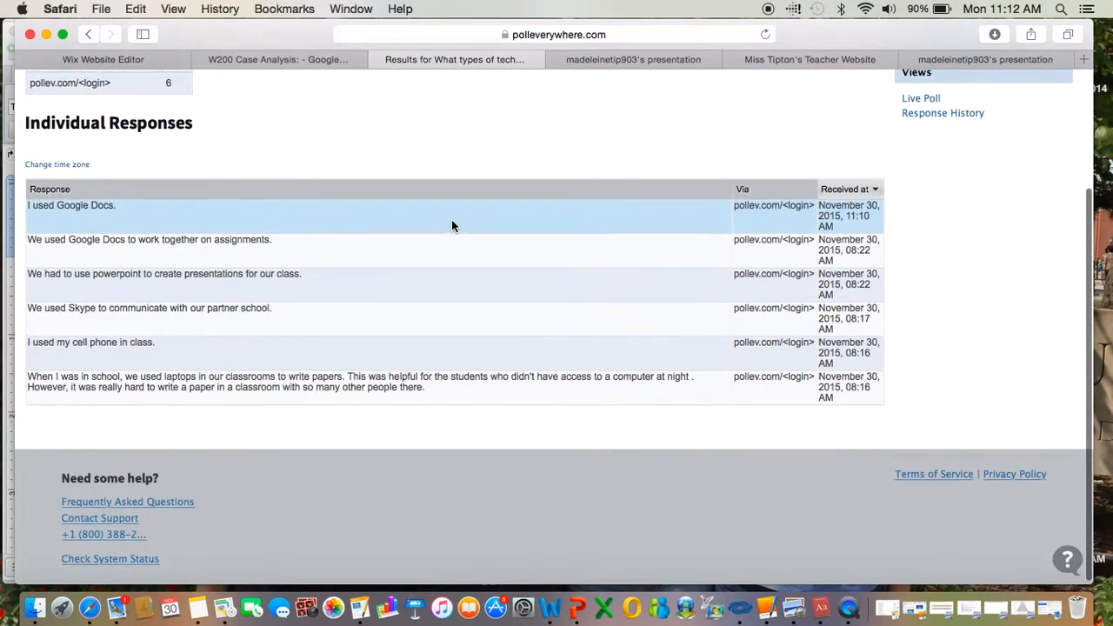
# Step: Open the technology poll's response history and review its summary and individual responses
pyautogui.scroll(4, 451, 226)
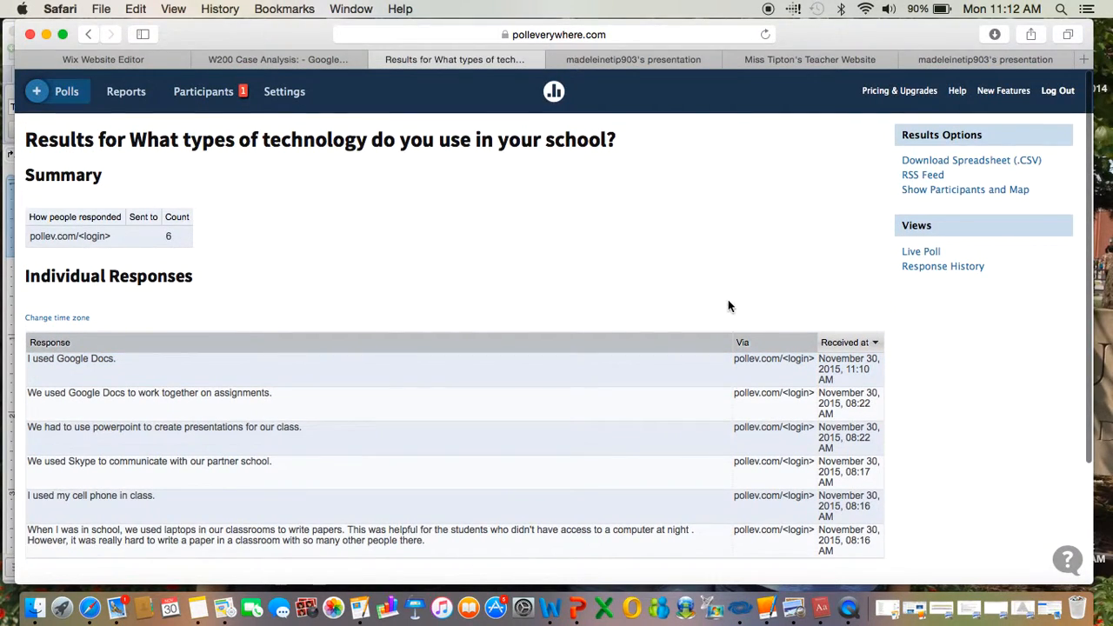
pyautogui.click(920, 269)
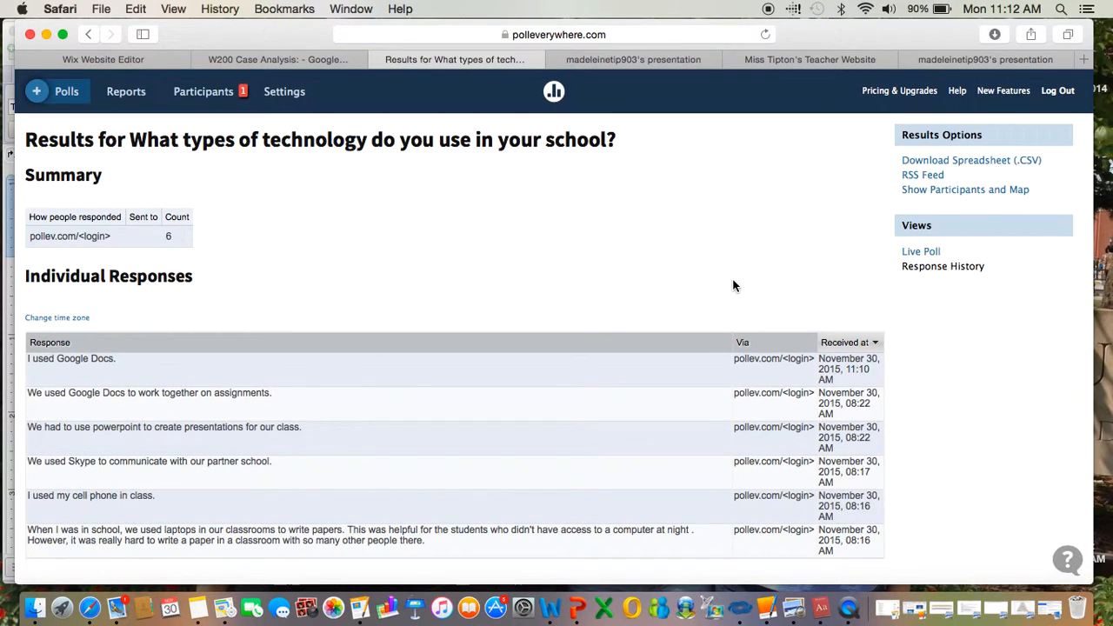
pyautogui.scroll(-2, 733, 286)
pyautogui.scroll(-1, 735, 287)
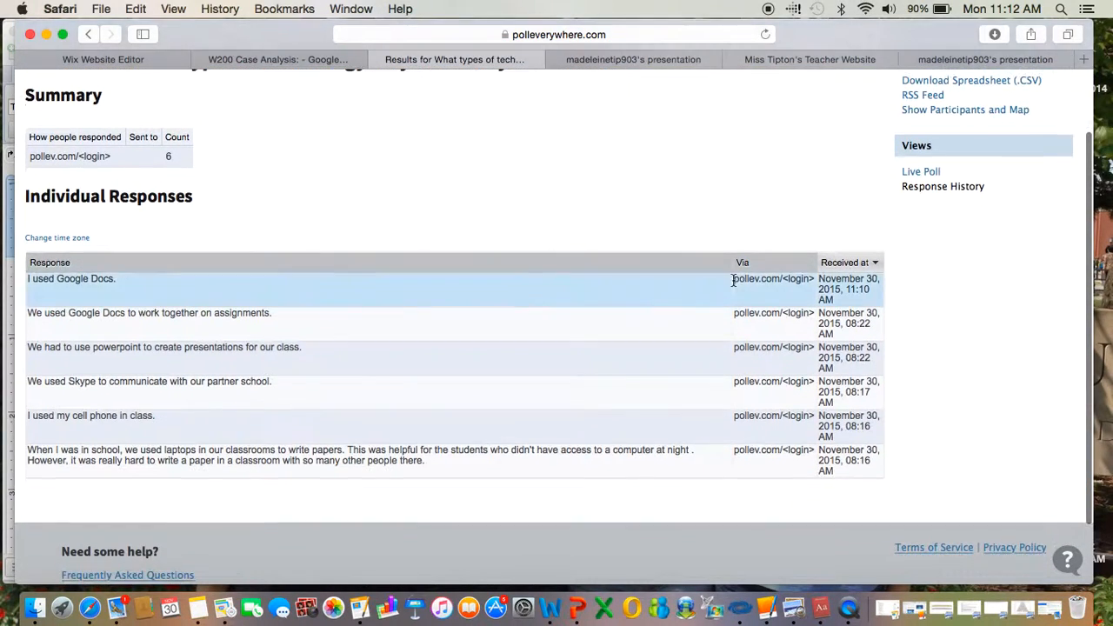
pyautogui.scroll(3, 730, 281)
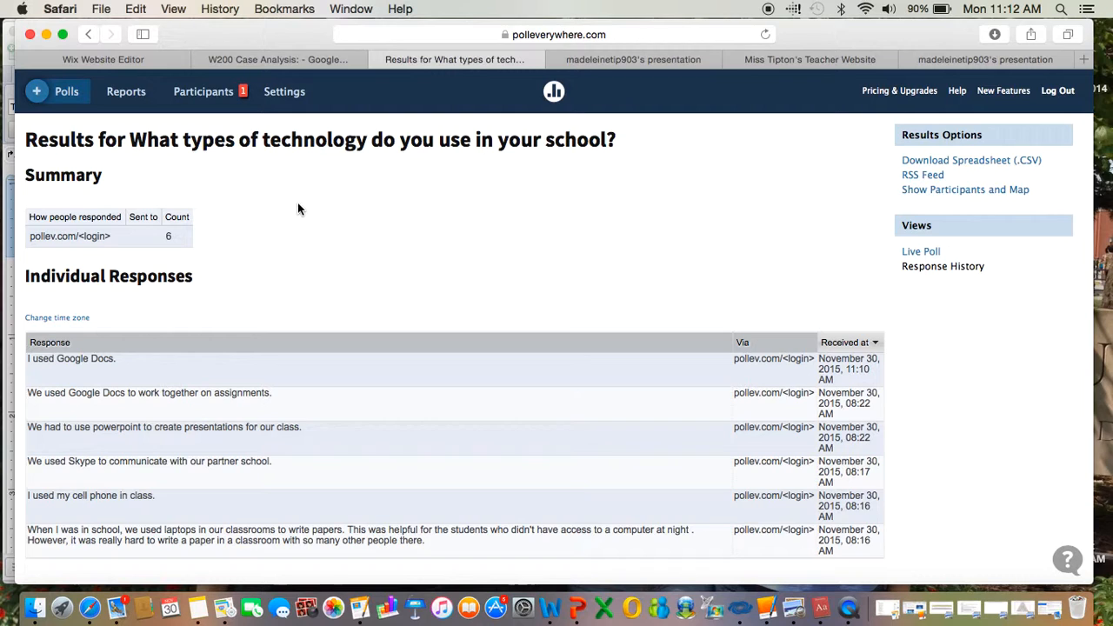
pyautogui.scroll(-1, 304, 258)
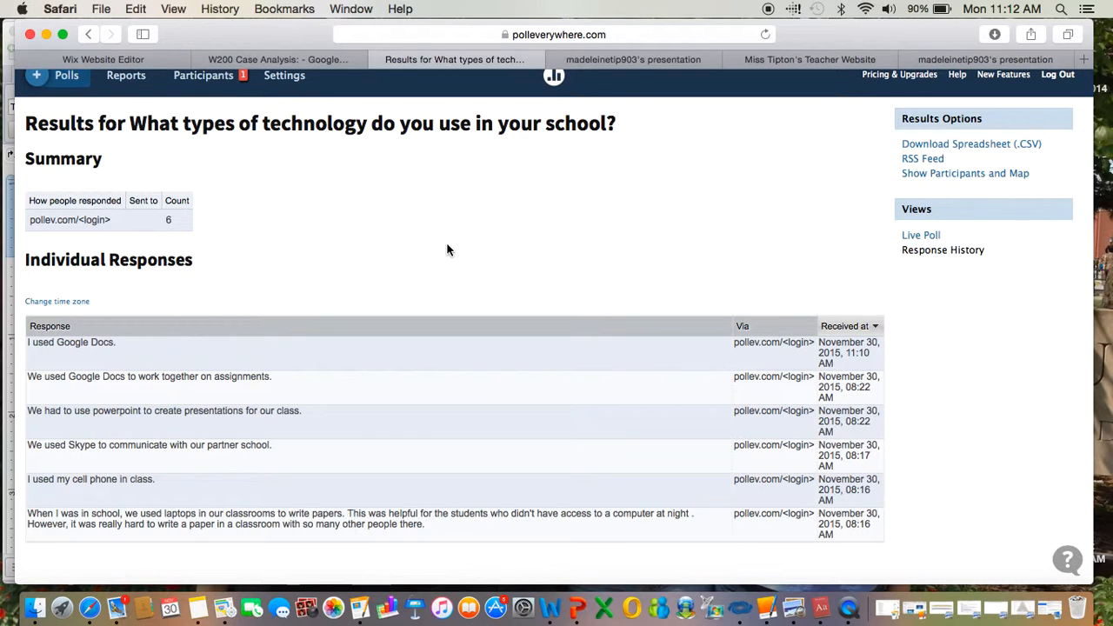
pyautogui.scroll(-1, 446, 251)
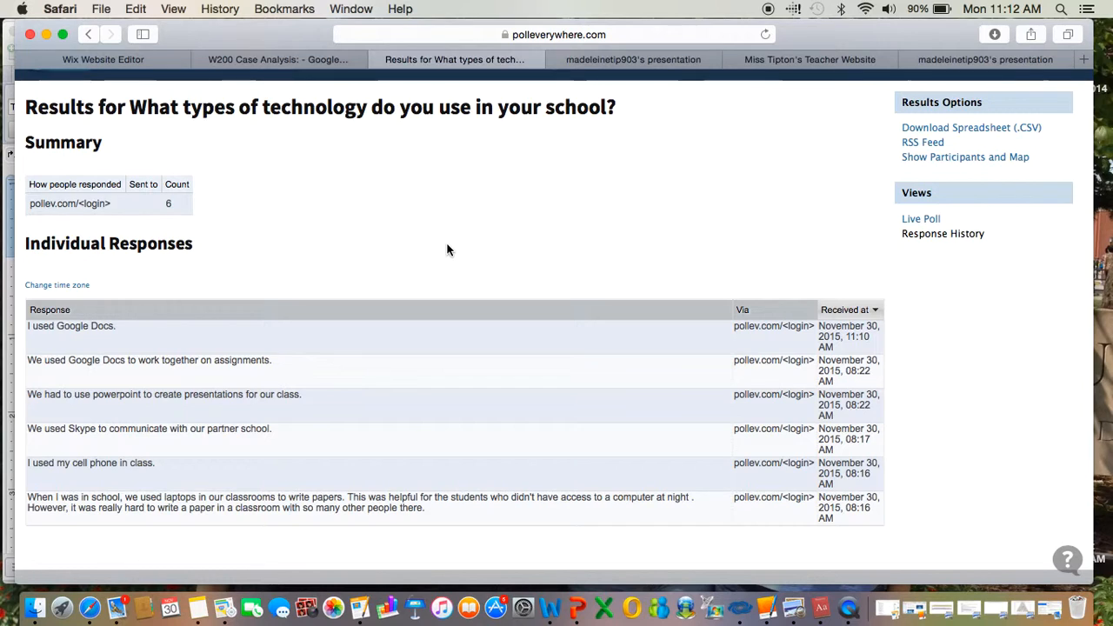
pyautogui.scroll(-1, 446, 250)
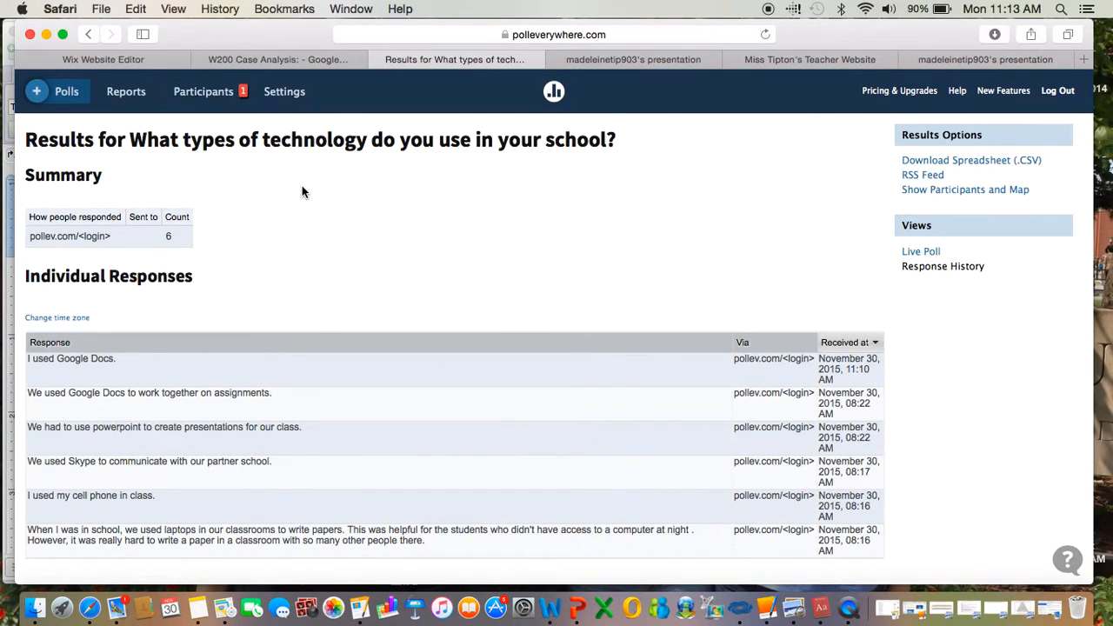
# Step: Return to the list of polls and examine the sample polls and the free account's participation limit notice
pyautogui.click(550, 104)
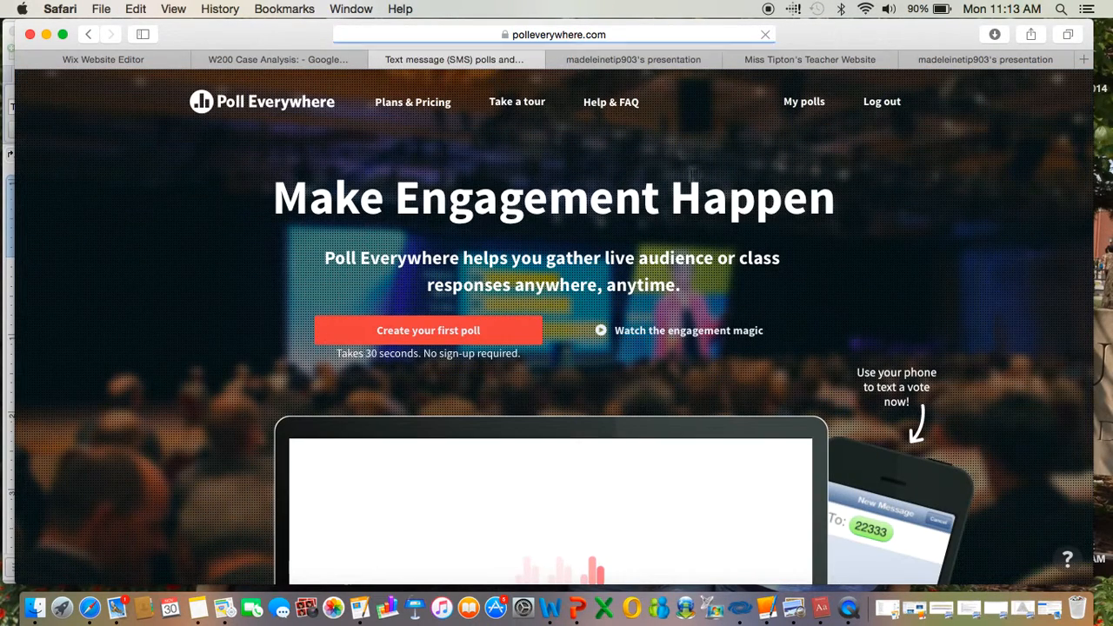
pyautogui.click(821, 104)
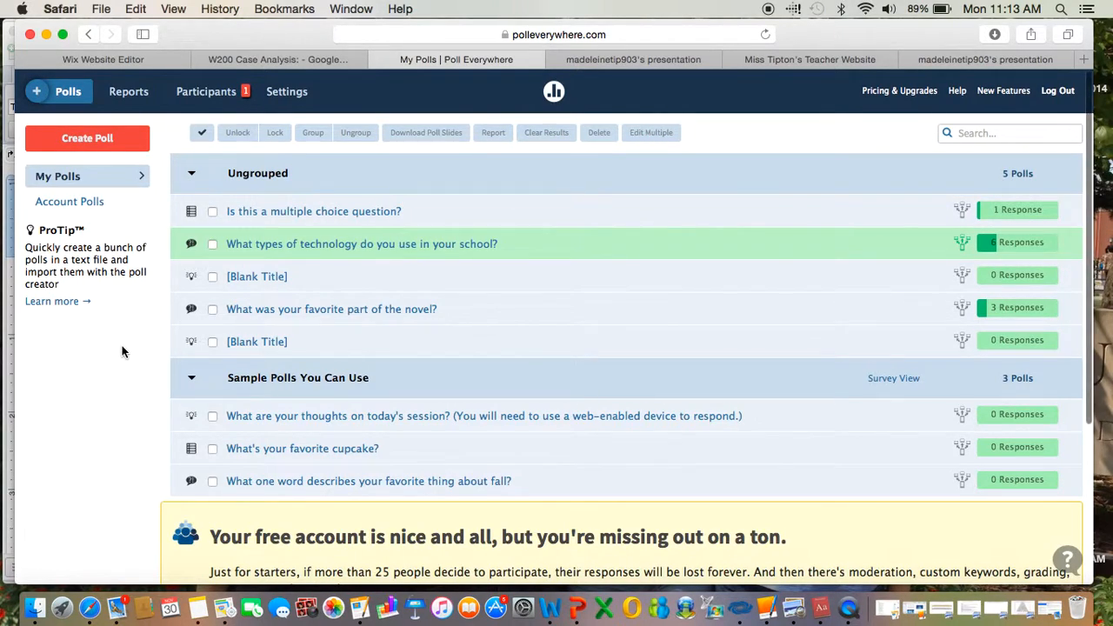
pyautogui.scroll(-3, 122, 351)
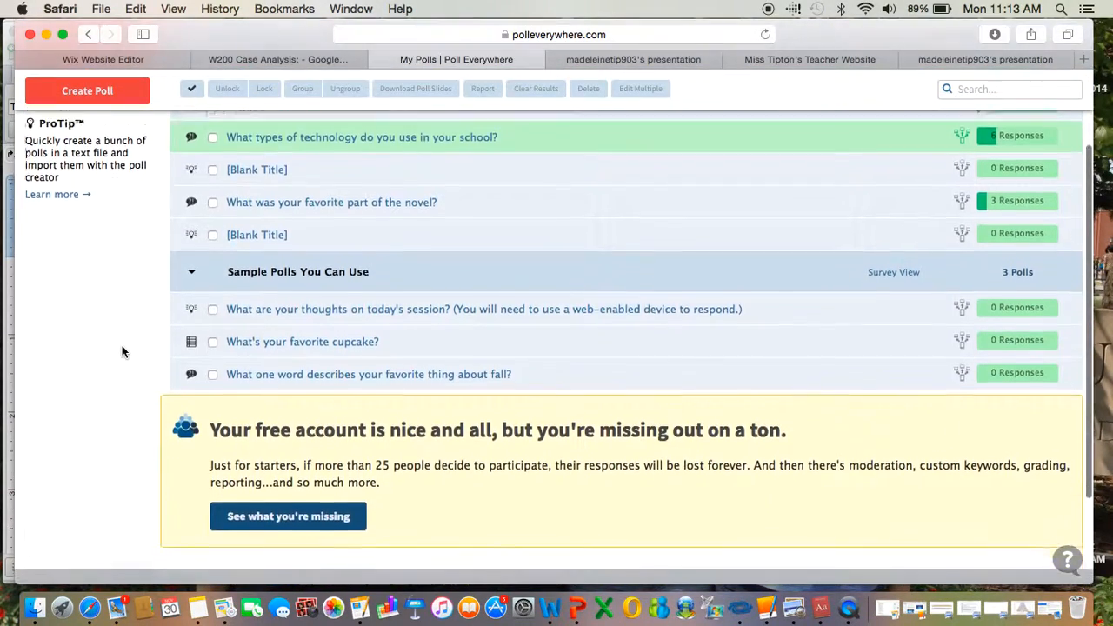
pyautogui.scroll(-3, 122, 352)
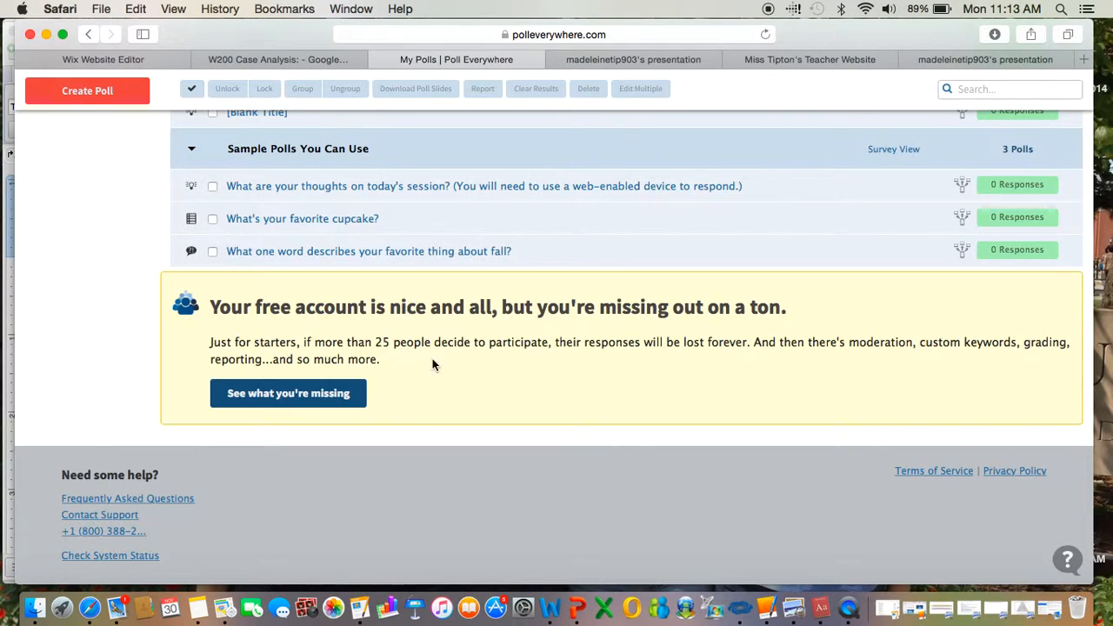
pyautogui.scroll(-3, 469, 371)
pyautogui.scroll(1, 531, 334)
pyautogui.scroll(3, 381, 424)
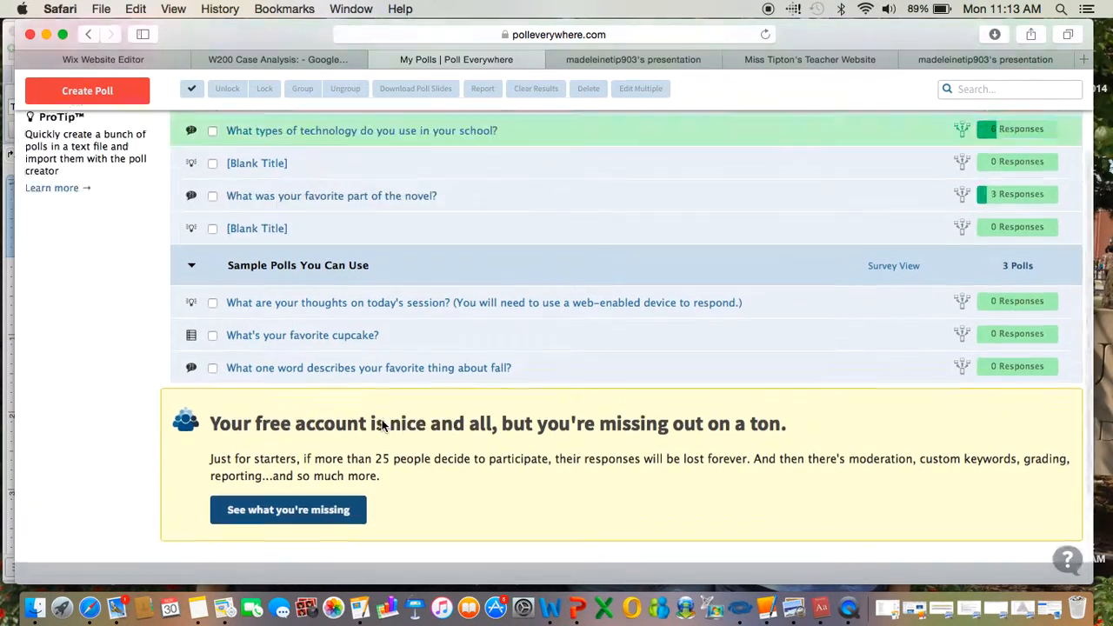
pyautogui.scroll(3, 381, 425)
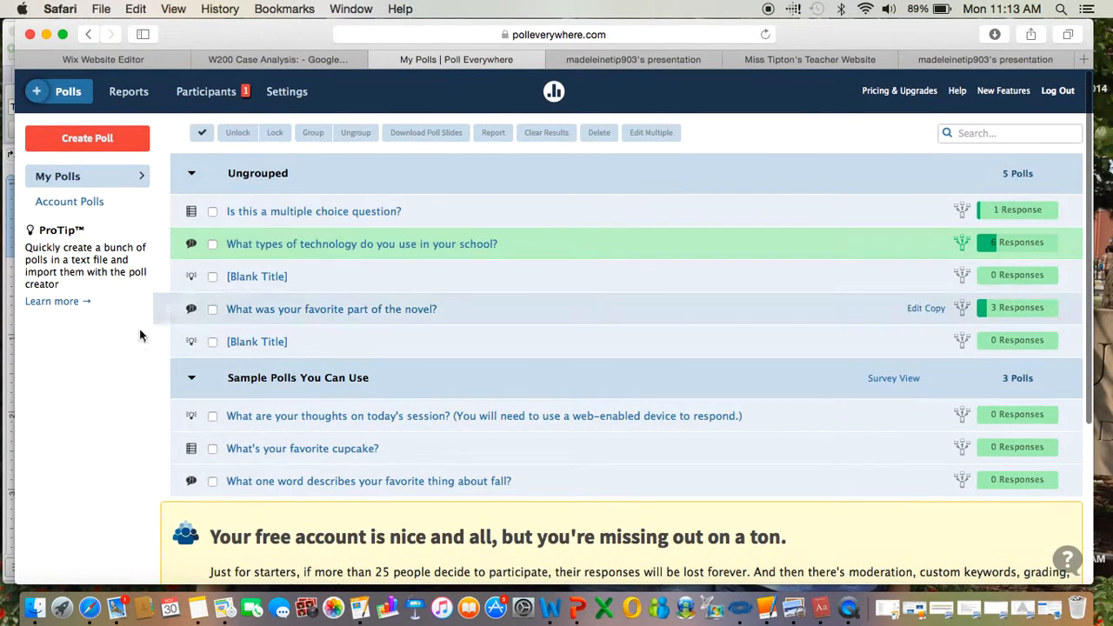
# Step: Review what the registered participants feature offers on the participants page and go back to the list of polls
pyautogui.click(209, 94)
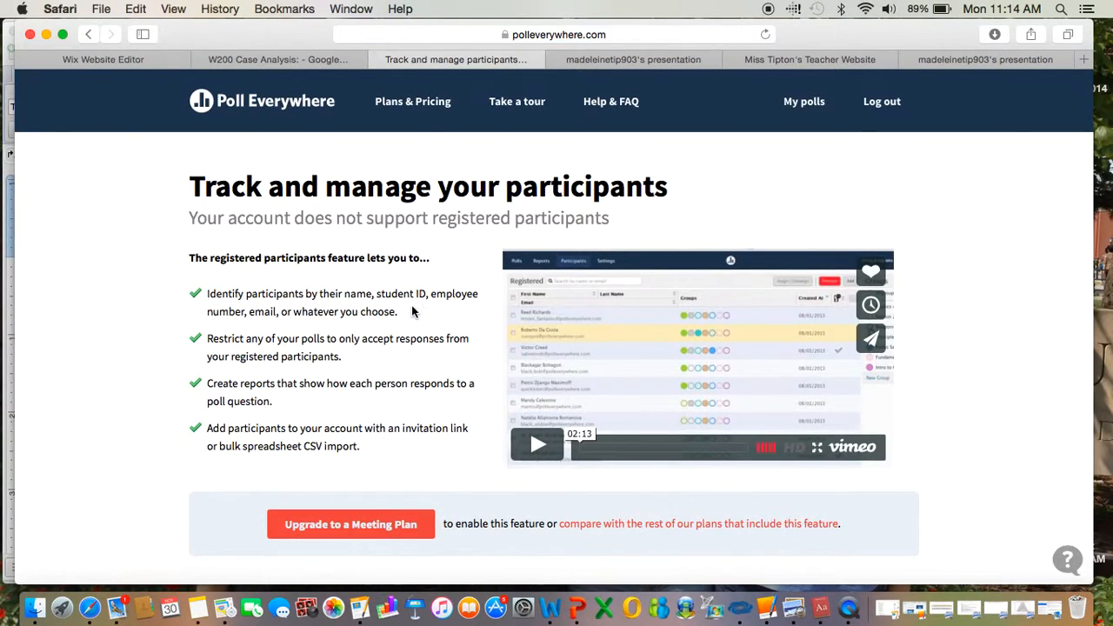
pyautogui.scroll(-1, 412, 311)
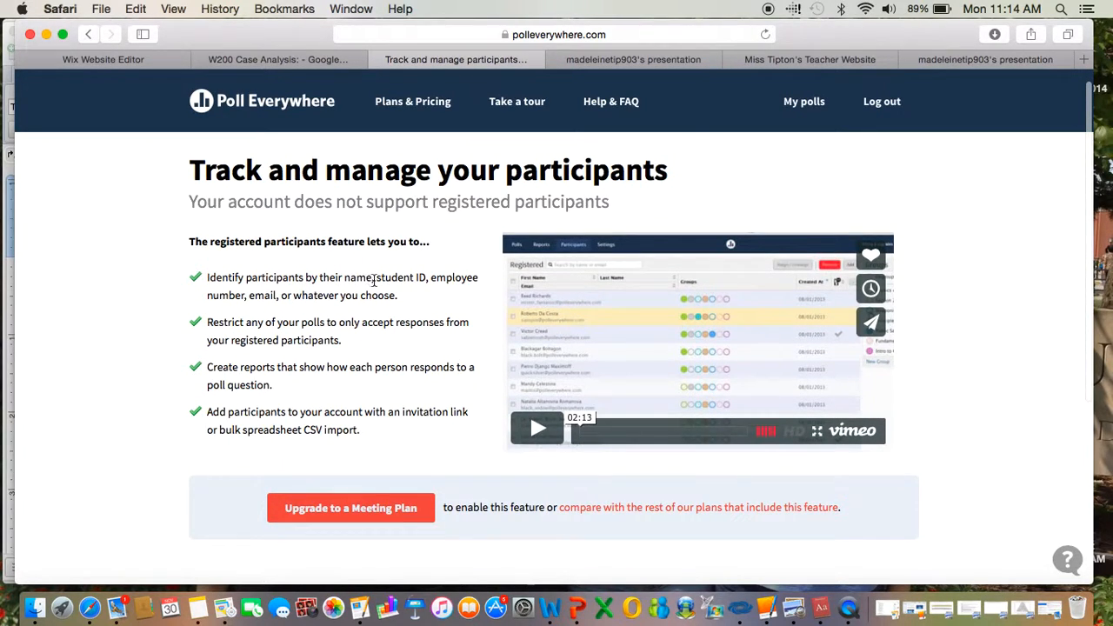
pyautogui.scroll(-1, 413, 296)
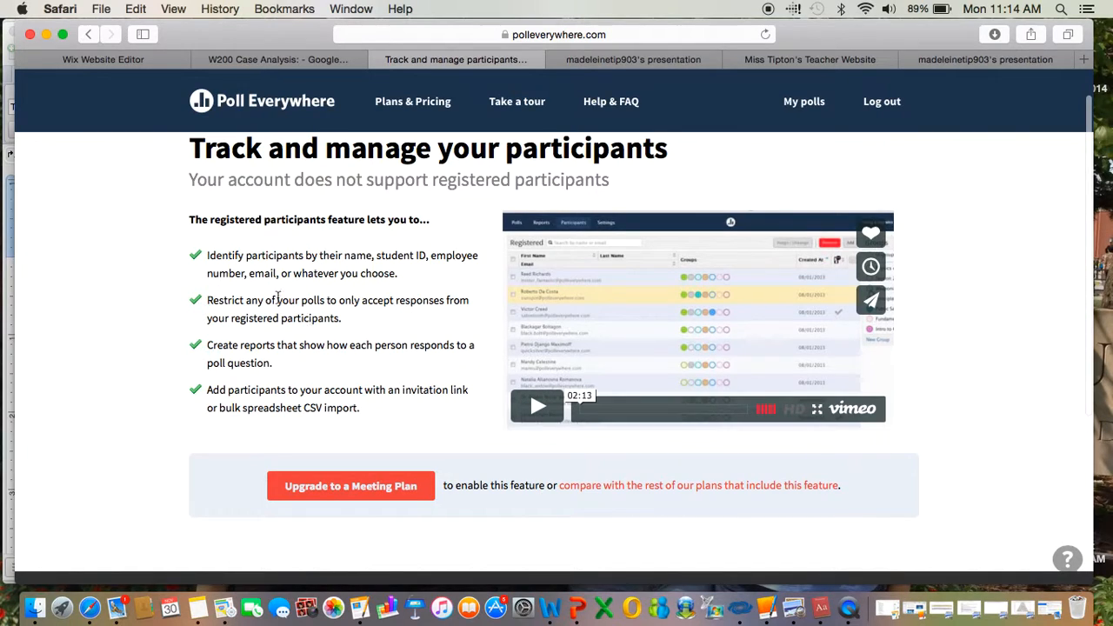
pyautogui.scroll(2, 379, 235)
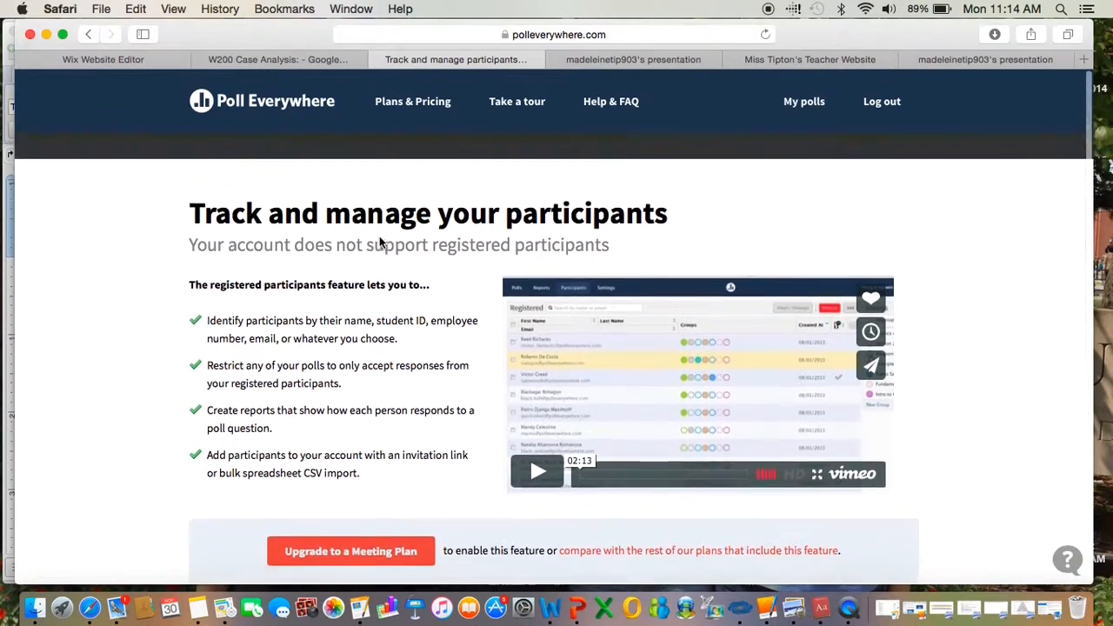
pyautogui.click(293, 115)
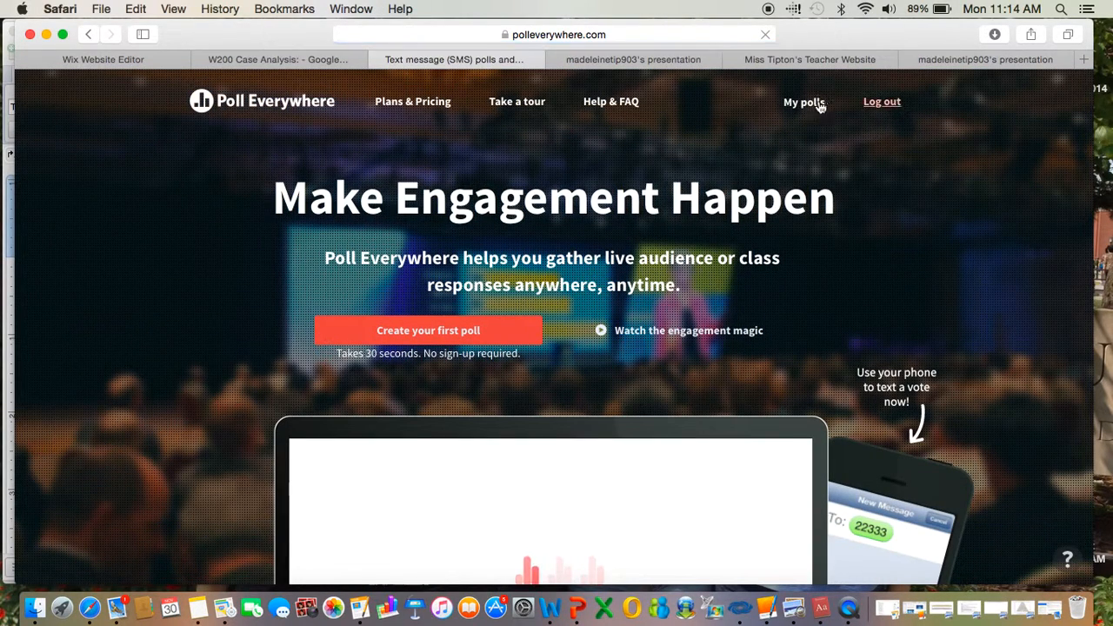
pyautogui.click(801, 102)
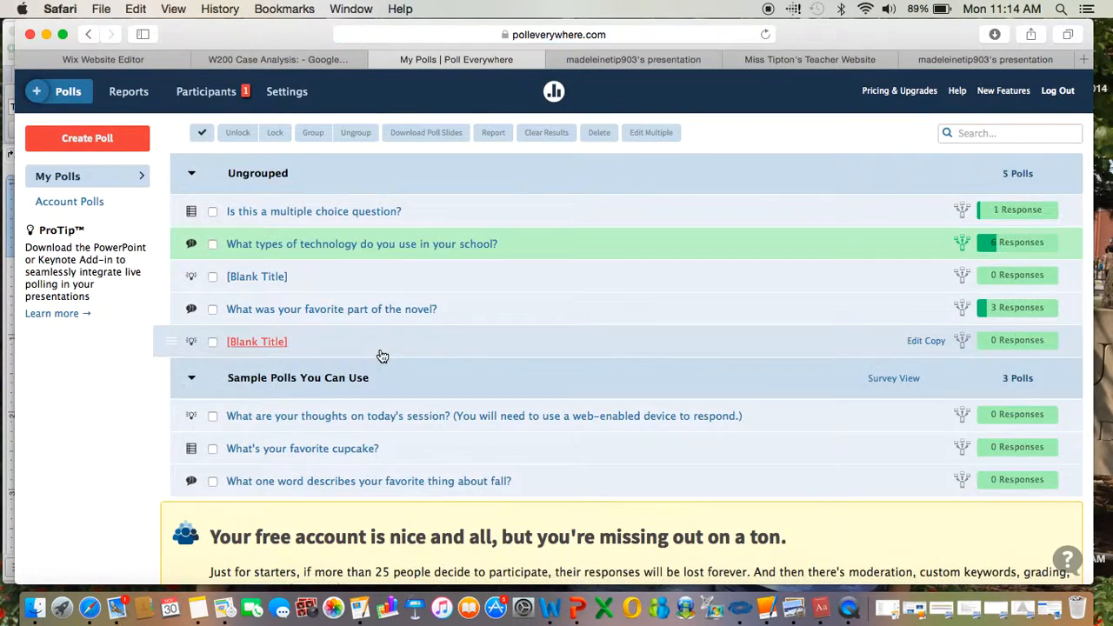